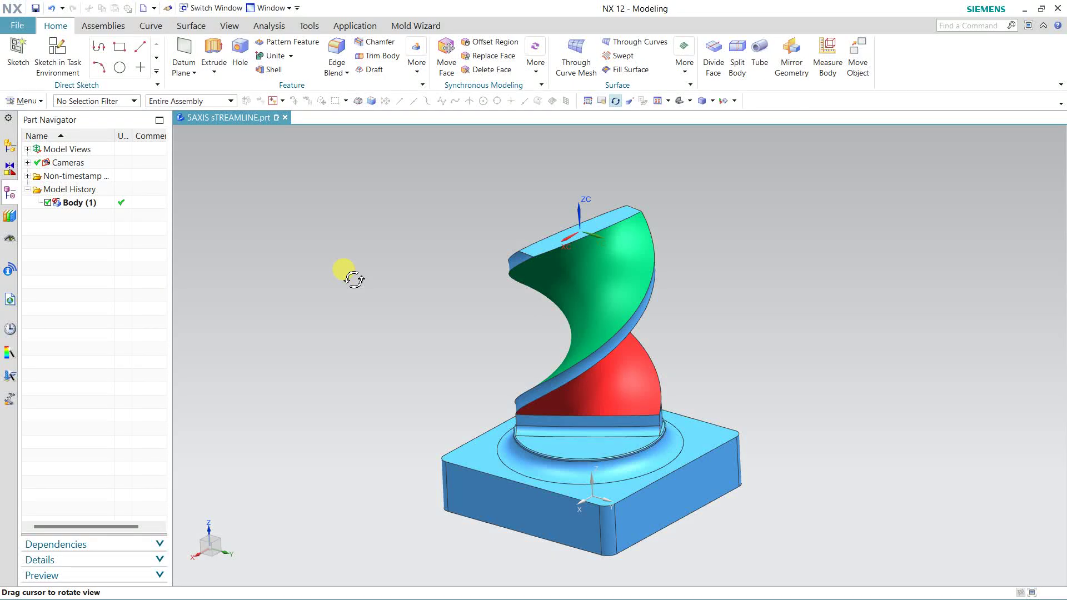
Orbit the helical part, then switch from Modeling to the Manufacturing application
{"action": "mouse_move", "coordinate": [710, 292]}
{"action": "left_mouse_down"}
{"action": "mouse_move", "coordinate": [595, 276]}
{"action": "mouse_move", "coordinate": [505, 279]}
{"action": "mouse_move", "coordinate": [802, 277]}
{"action": "mouse_move", "coordinate": [776, 288]}
{"action": "mouse_move", "coordinate": [691, 283]}
{"action": "mouse_move", "coordinate": [727, 300]}
{"action": "left_mouse_up"}
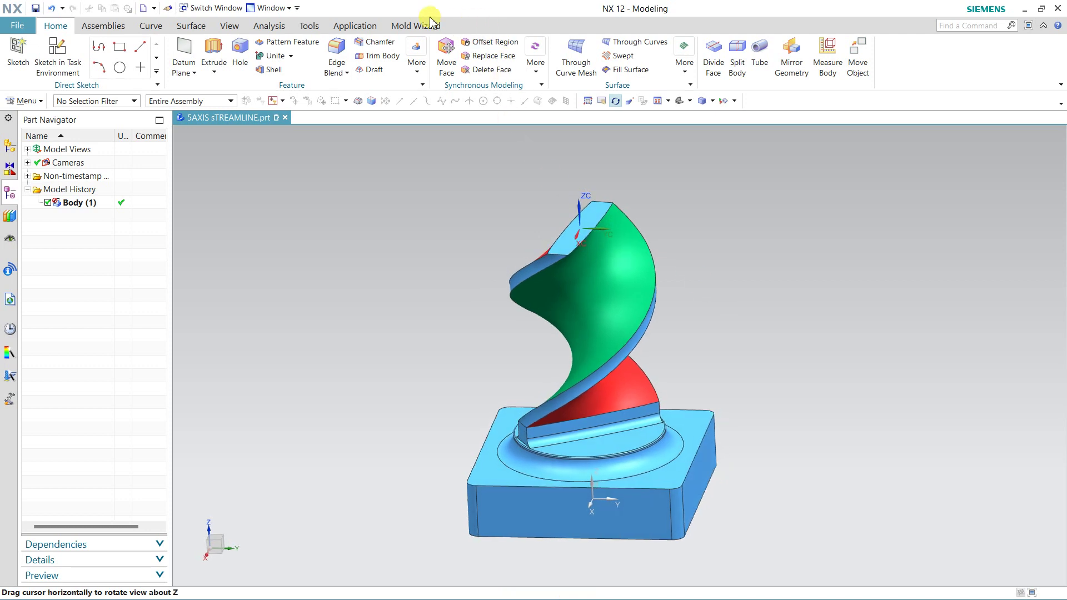
{"action": "left_click", "coordinate": [358, 24]}
{"action": "left_click", "coordinate": [296, 52]}
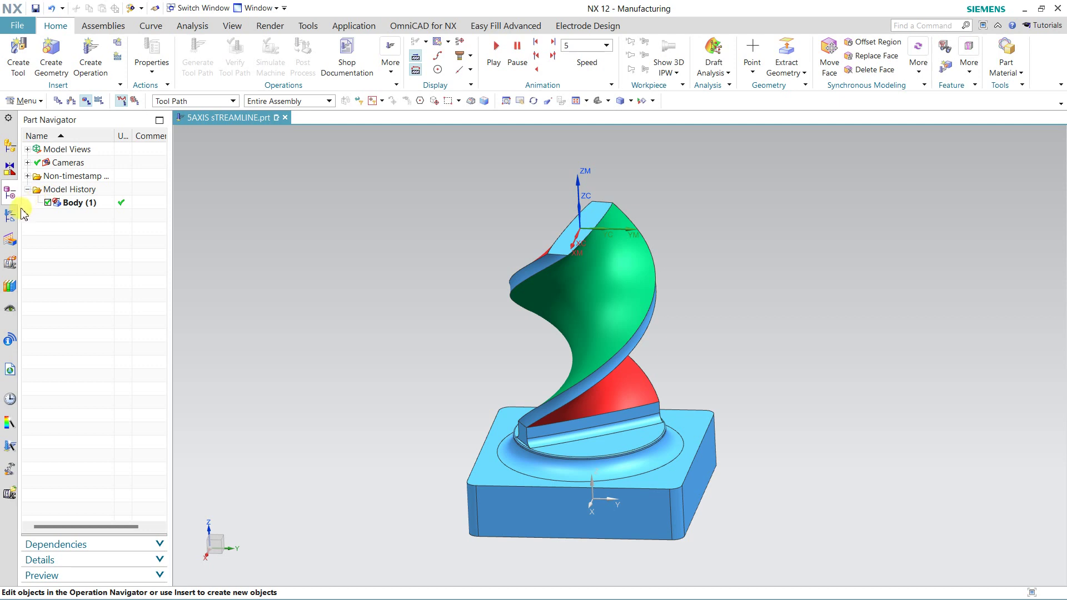
In Geometry View, specify the twisted solid body as WORKPIECE's part geometry
{"action": "left_click", "coordinate": [24, 214]}
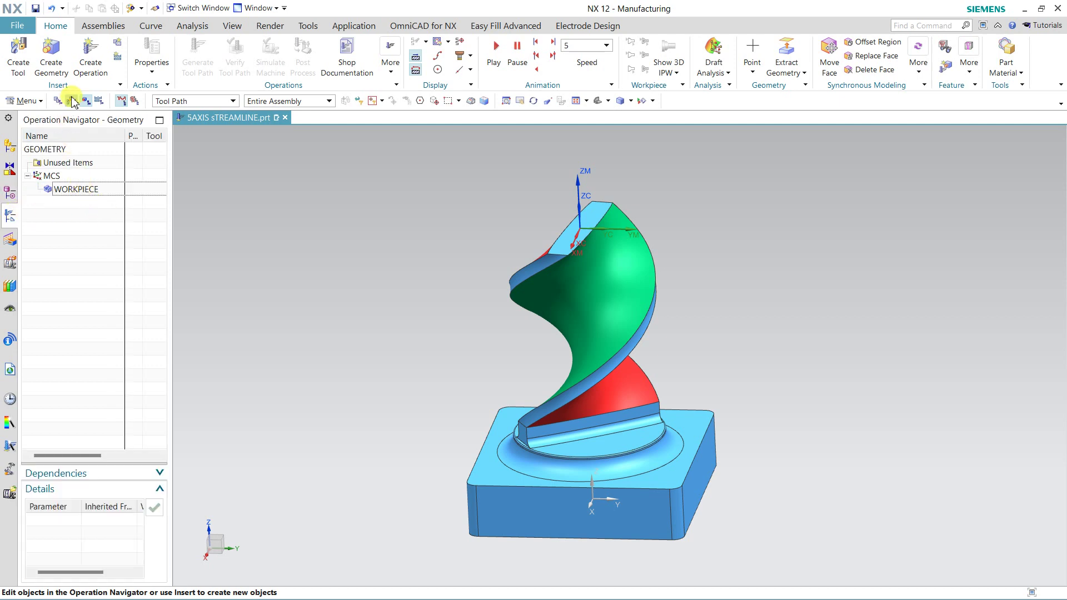
{"action": "double_click", "coordinate": [65, 191]}
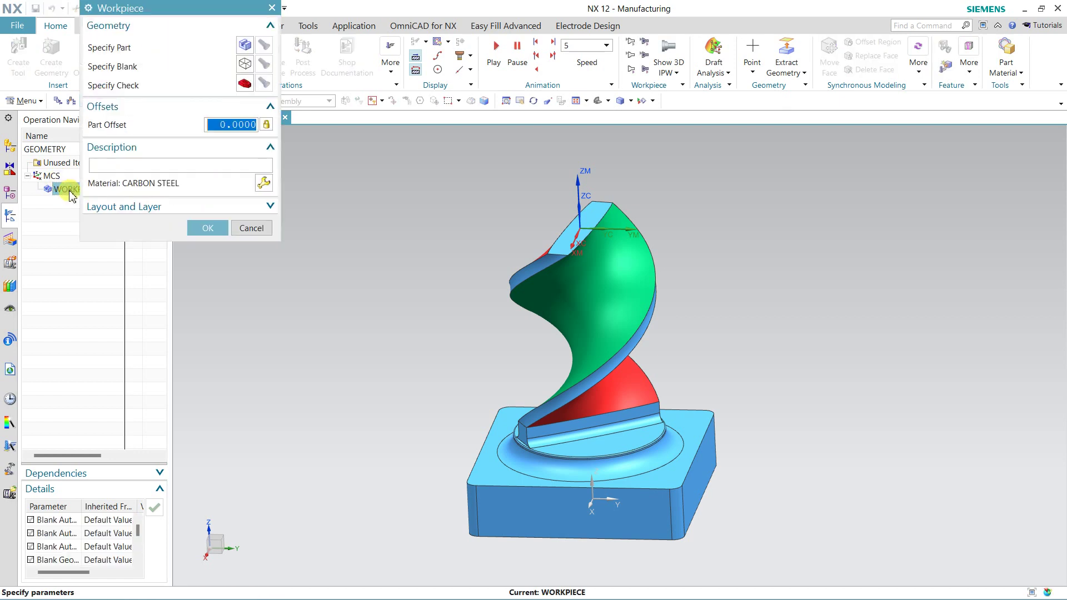
{"action": "left_click", "coordinate": [253, 47]}
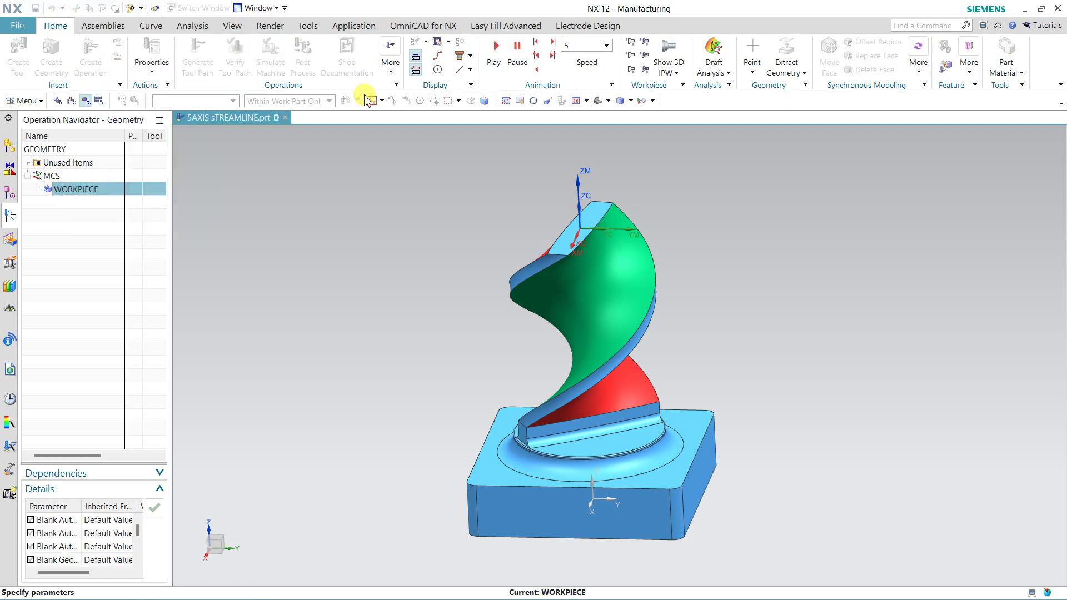
{"action": "left_click", "coordinate": [564, 278]}
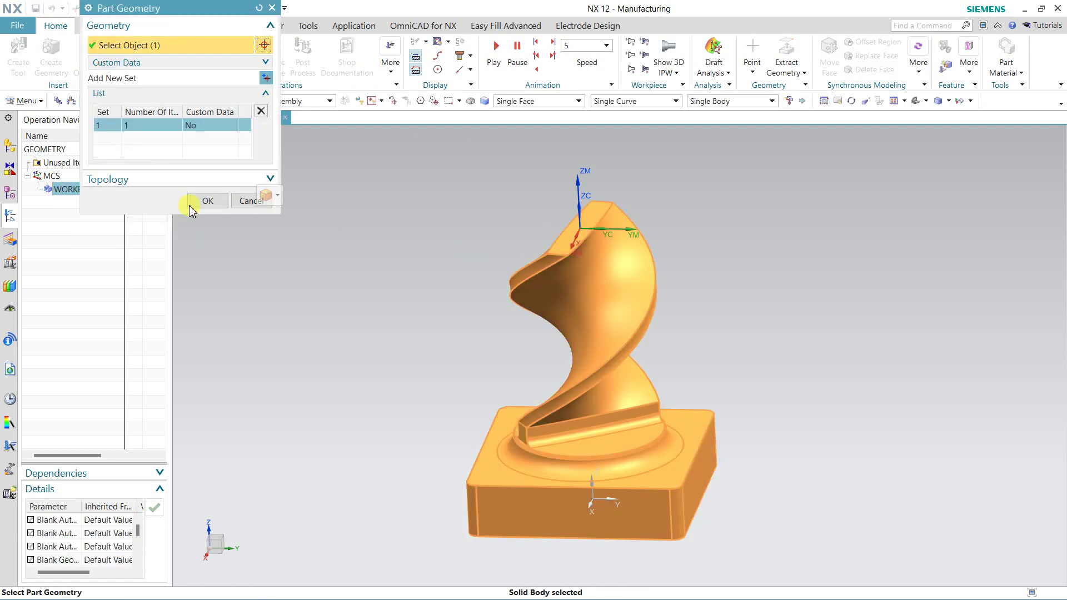
{"action": "left_click", "coordinate": [204, 202]}
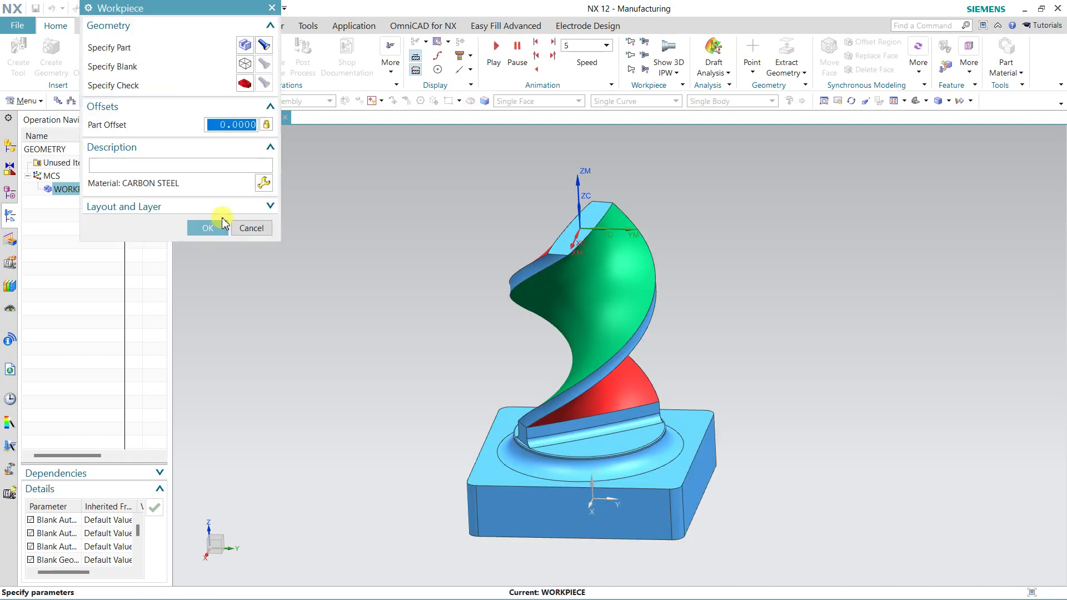
{"action": "left_click", "coordinate": [214, 228]}
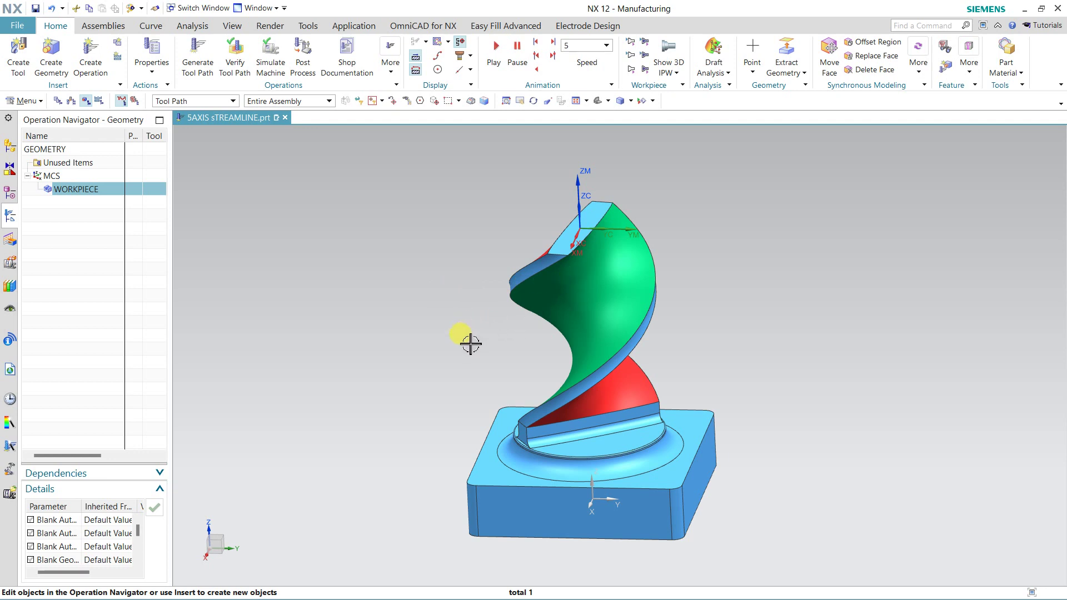
{"action": "mouse_move", "coordinate": [469, 343]}
{"action": "middle_mouse_down"}
{"action": "mouse_move", "coordinate": [406, 338]}
{"action": "mouse_move", "coordinate": [429, 336]}
{"action": "middle_mouse_up"}
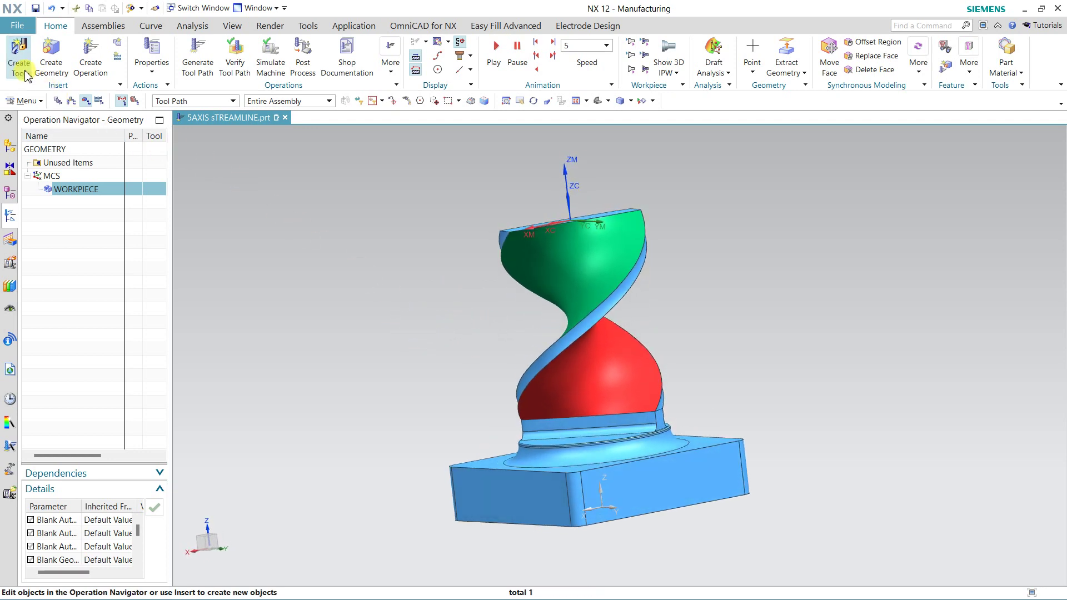
Create the BALL_MILL ball-end tool: diameter 6, flute length 15, length 65
{"action": "left_click", "coordinate": [18, 54]}
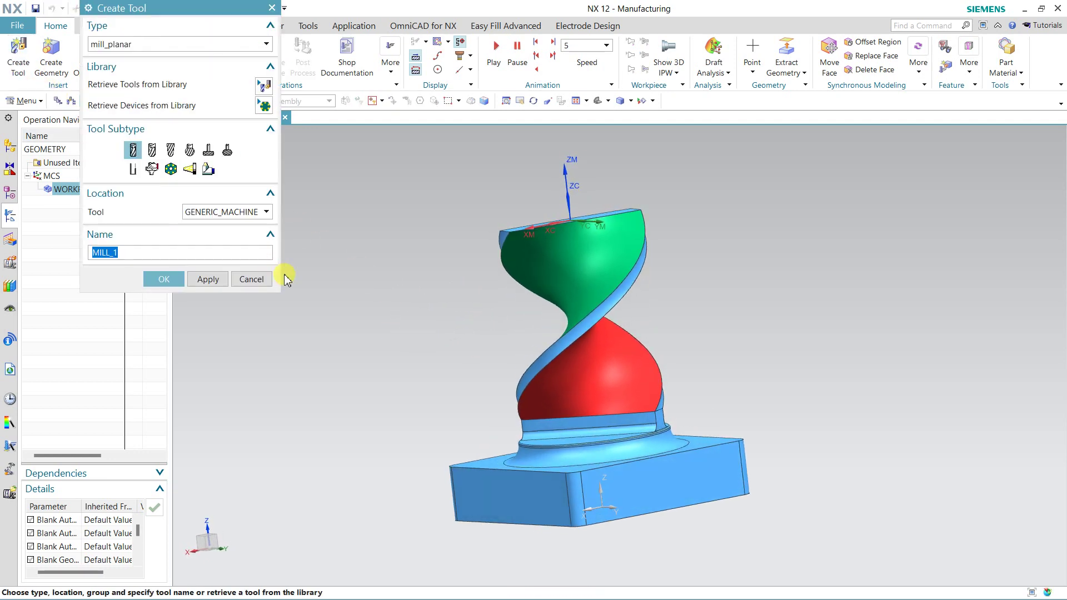
{"action": "left_click", "coordinate": [171, 150]}
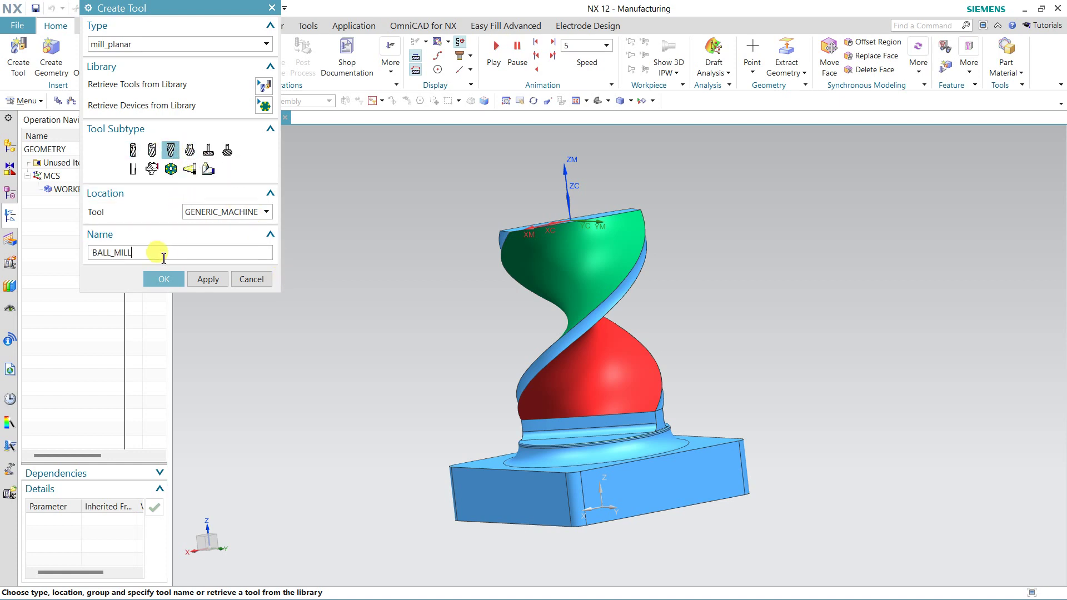
{"action": "key", "text": "Return"}
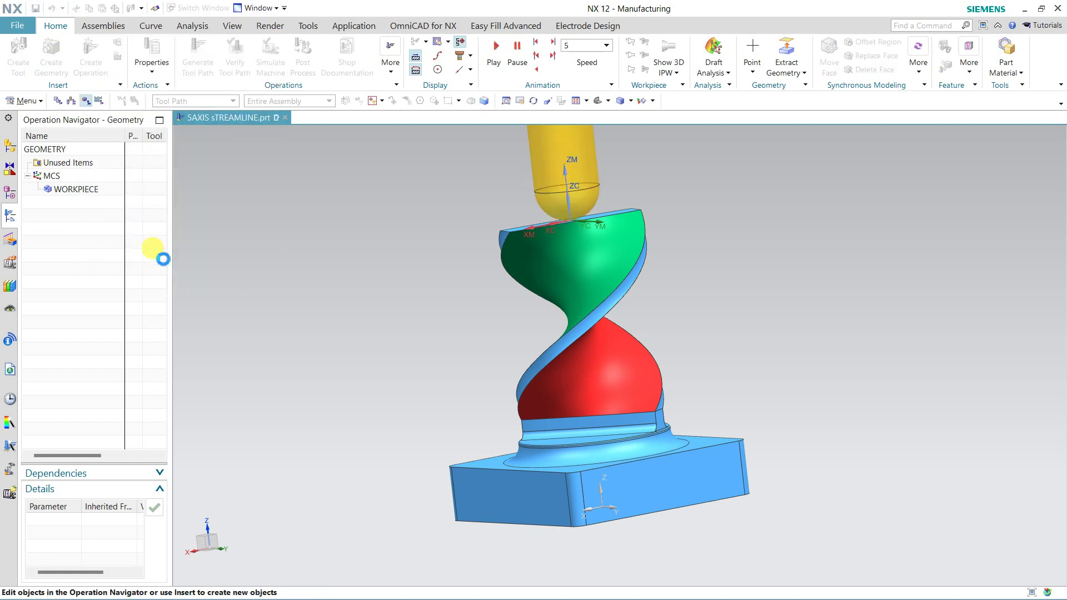
{"action": "type", "text": "6"}
{"action": "key", "text": "Return"}
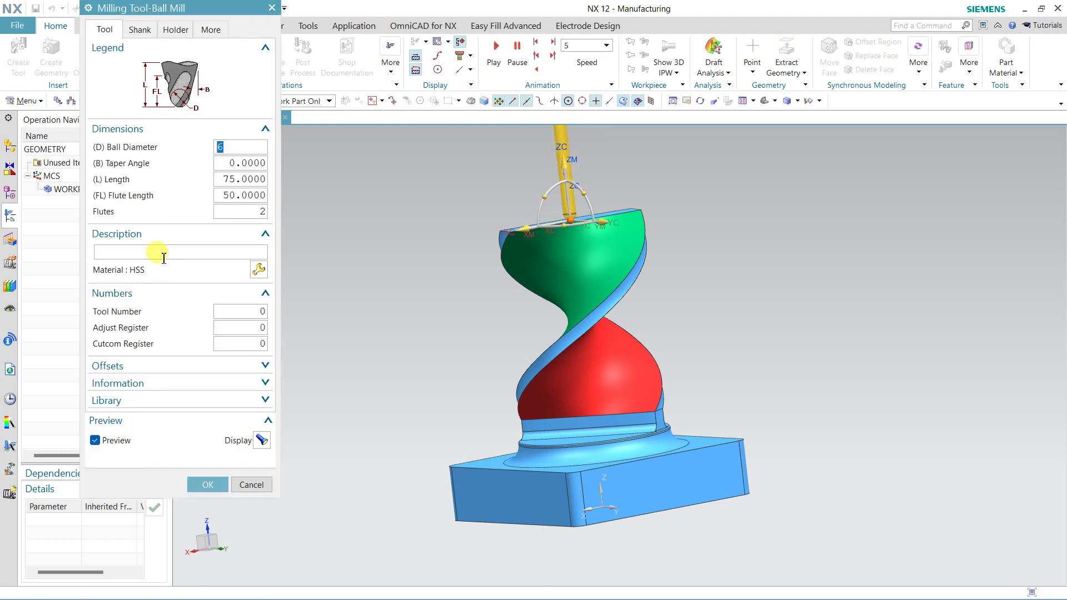
{"action": "left_click", "coordinate": [237, 196]}
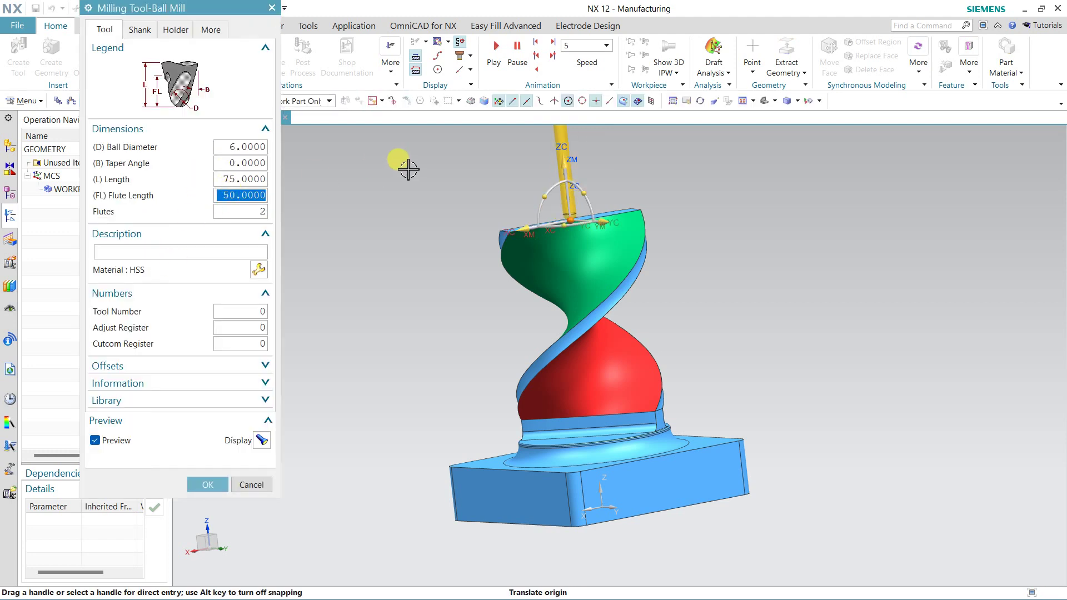
{"action": "type", "text": "15"}
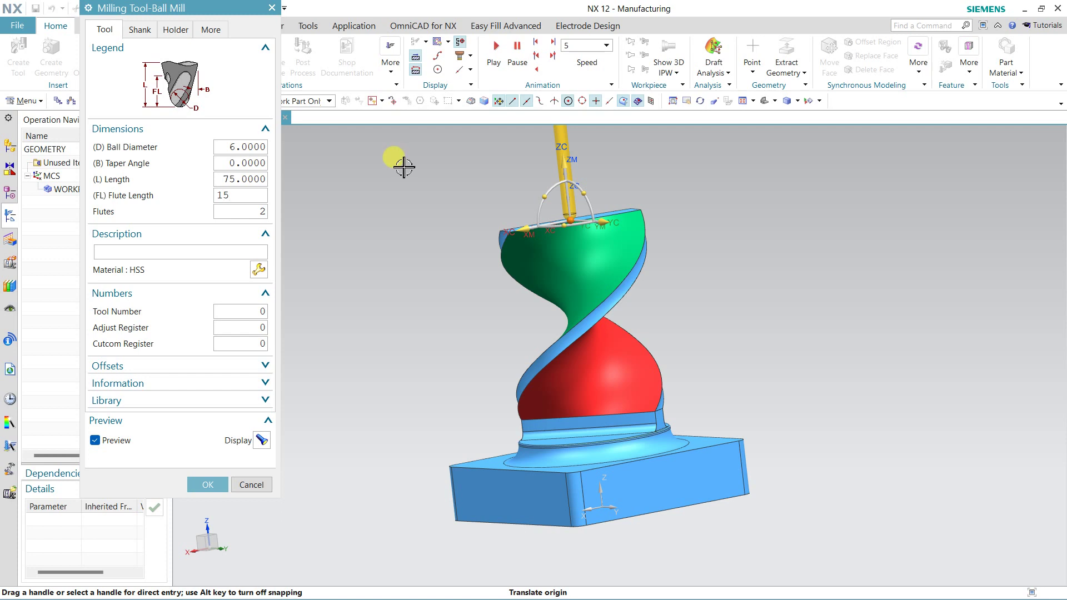
{"action": "left_click", "coordinate": [243, 179]}
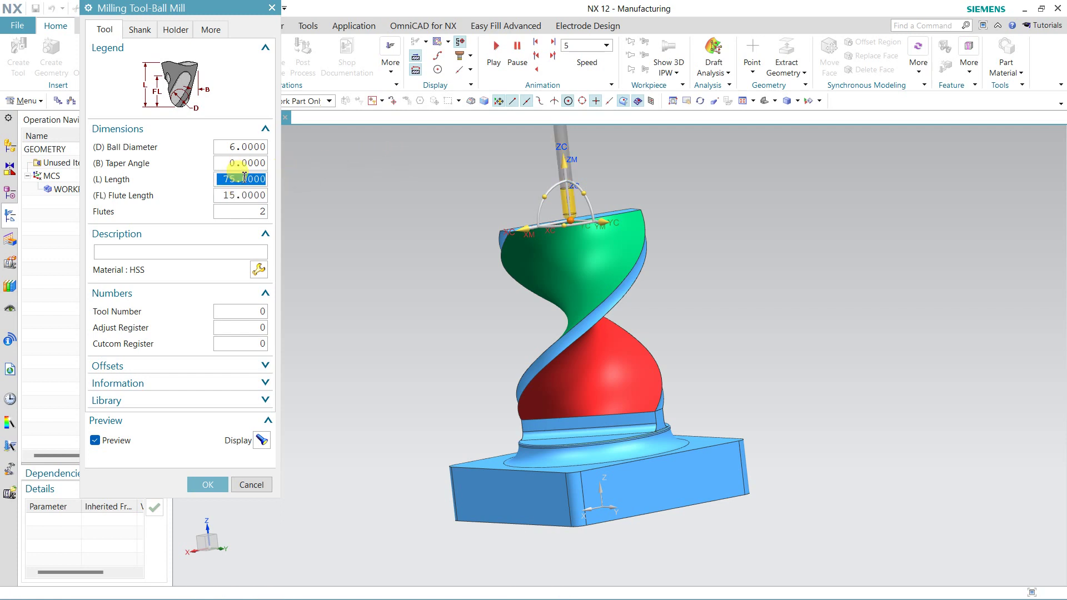
{"action": "type", "text": "65"}
{"action": "double_click", "coordinate": [244, 179]}
{"action": "middle_click_drag", "start_coordinate": [482, 210], "coordinate": [490, 195], "text": "shift"}
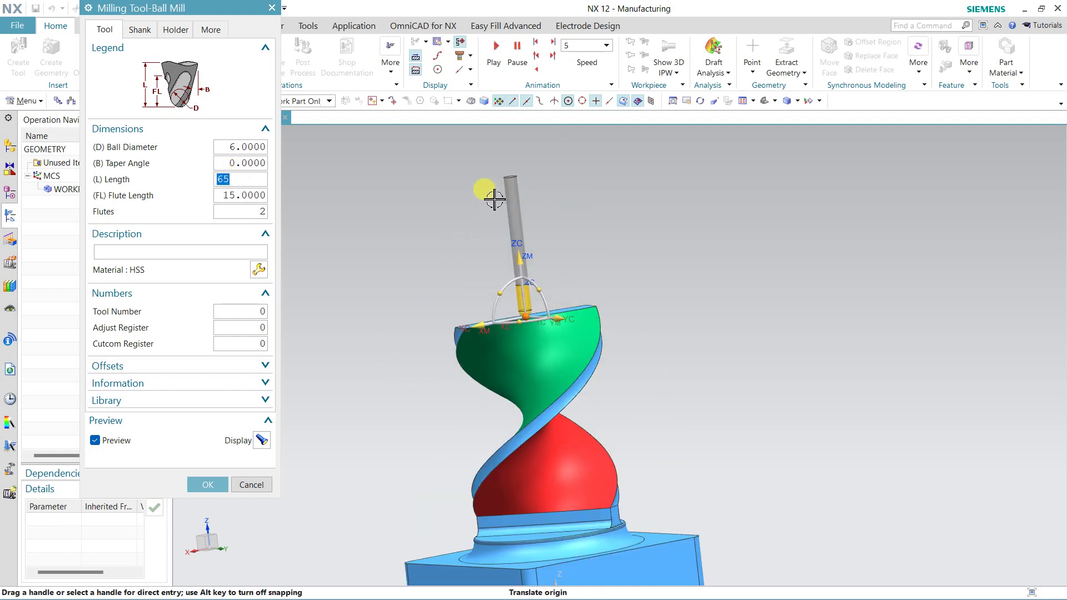
{"action": "left_click", "coordinate": [176, 29]}
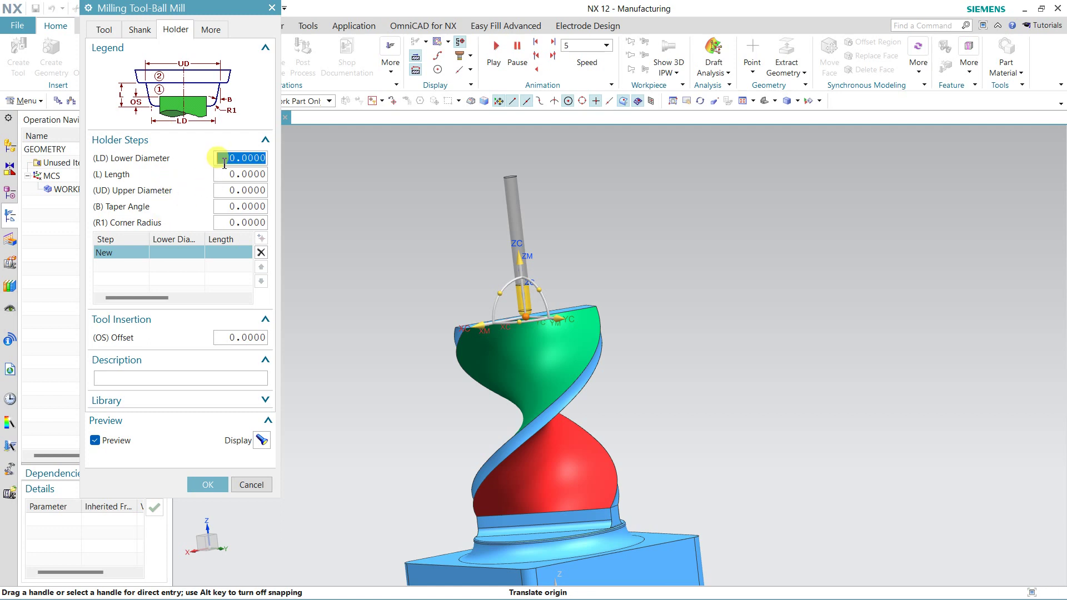
Define the first holder step: lower diameter 15, length 45, upper diameter 35
{"action": "type", "text": "15"}
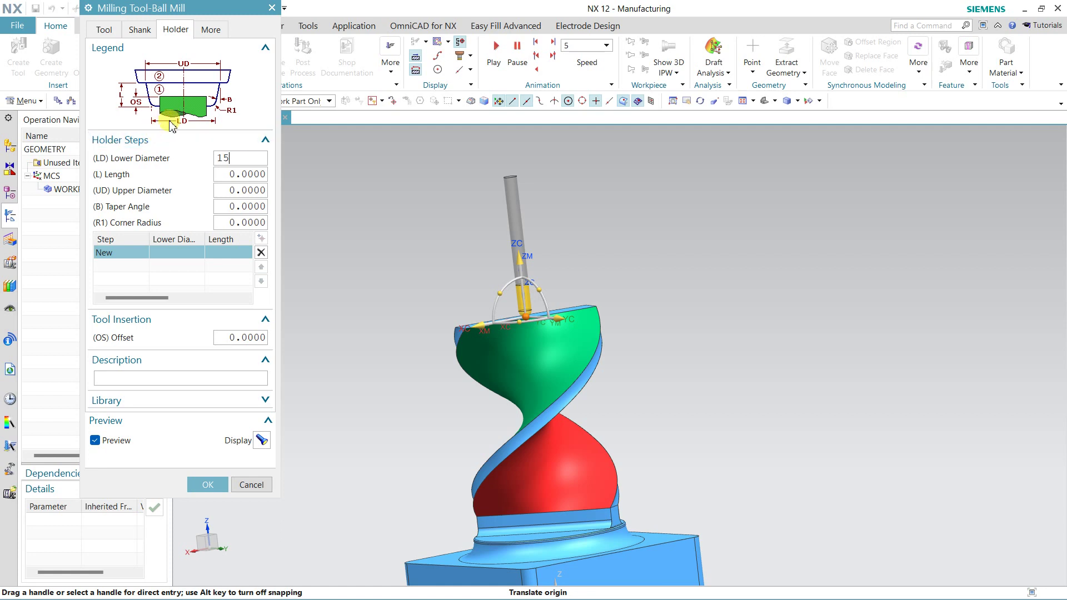
{"action": "left_click", "coordinate": [225, 177]}
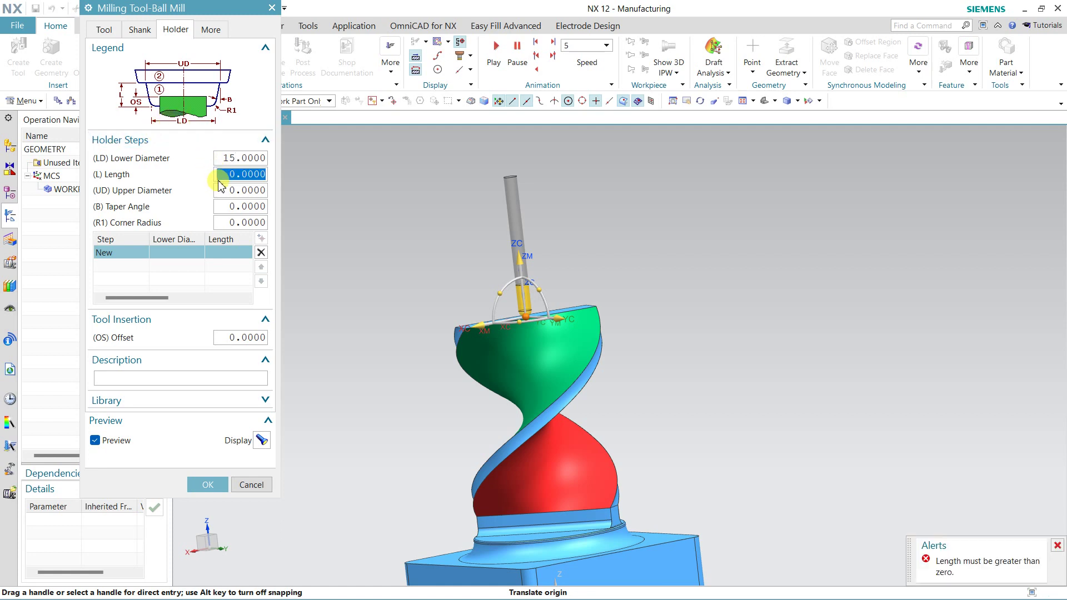
{"action": "type", "text": "45"}
{"action": "key", "text": "Return"}
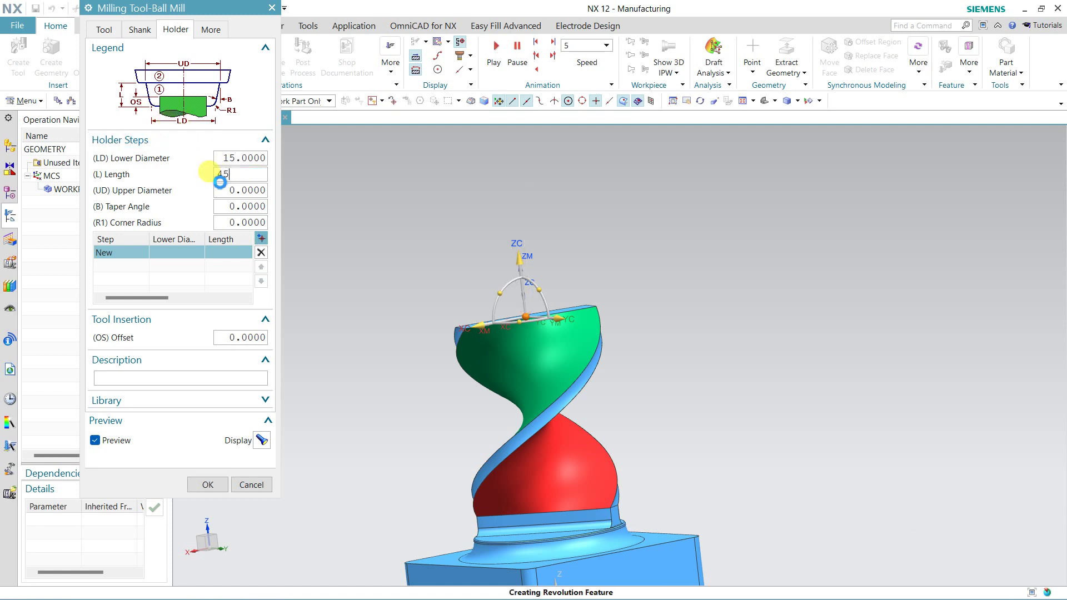
{"action": "left_click", "coordinate": [233, 189]}
{"action": "type", "text": "3"}
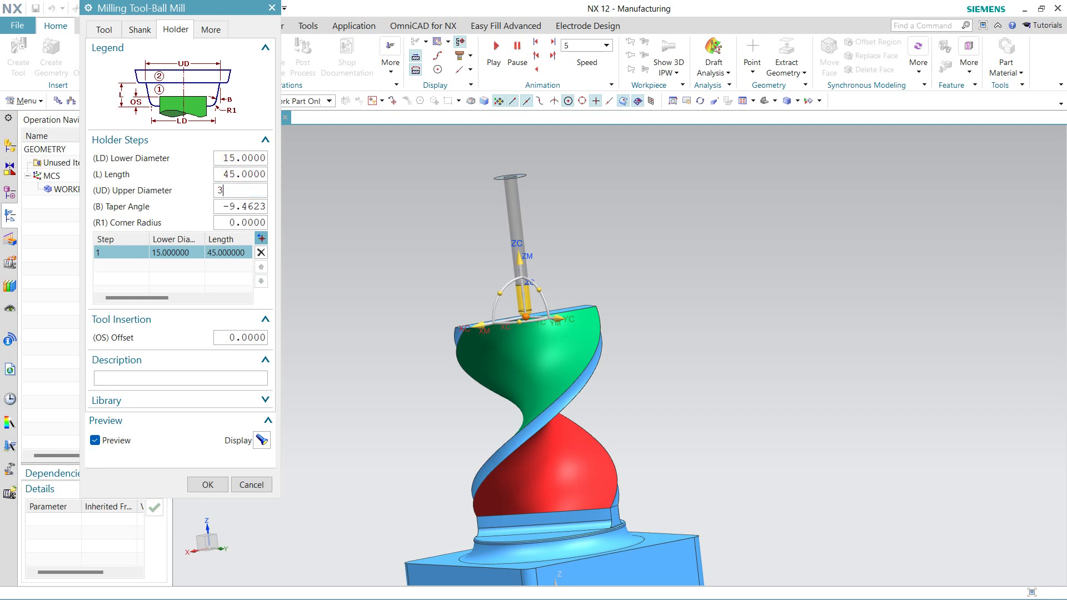
{"action": "type", "text": "5"}
{"action": "key", "text": "Return"}
Add a second 45-long holder step of diameter 35
{"action": "scroll", "coordinate": [465, 352], "scroll_direction": "up", "scroll_amount": 2}
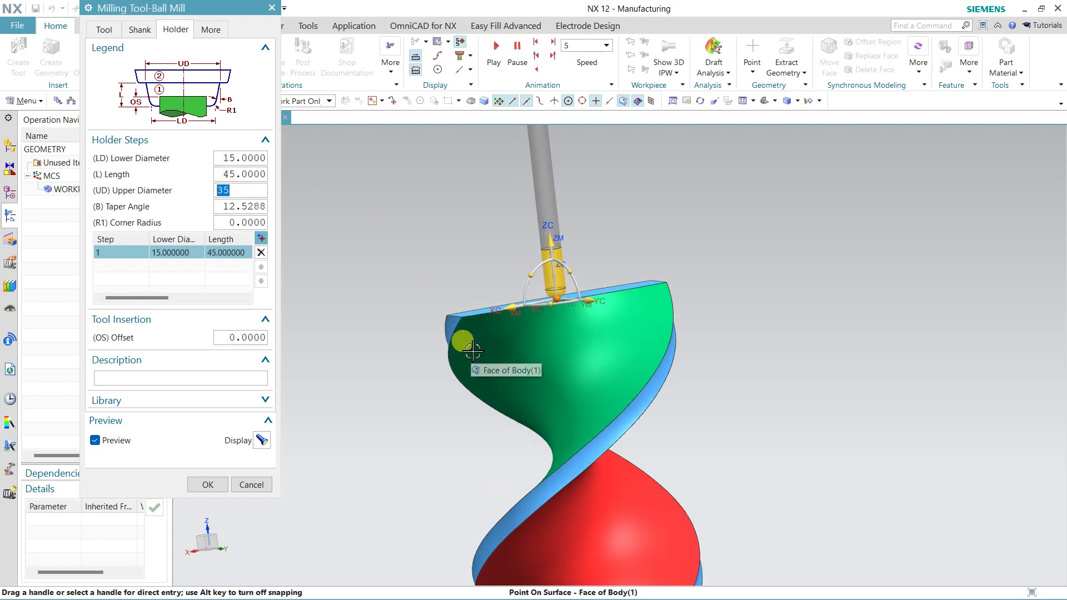
{"action": "scroll", "coordinate": [483, 311], "scroll_direction": "down", "scroll_amount": 3}
{"action": "scroll", "coordinate": [482, 287], "scroll_direction": "down", "scroll_amount": 2}
{"action": "scroll", "coordinate": [477, 223], "scroll_direction": "up", "scroll_amount": 1}
{"action": "scroll", "coordinate": [477, 222], "scroll_direction": "up", "scroll_amount": 2}
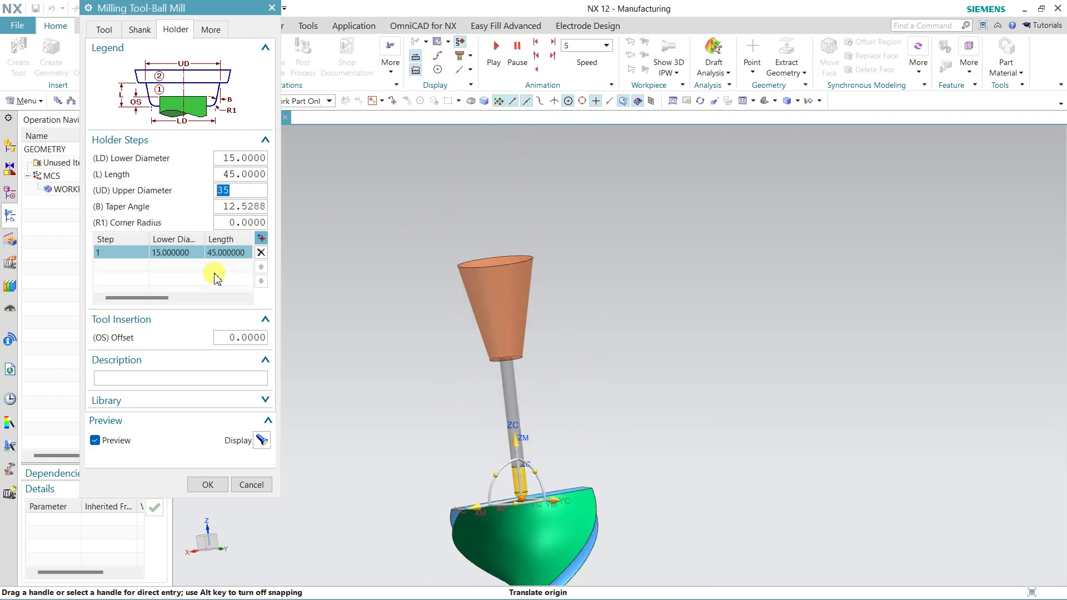
{"action": "left_click", "coordinate": [261, 239]}
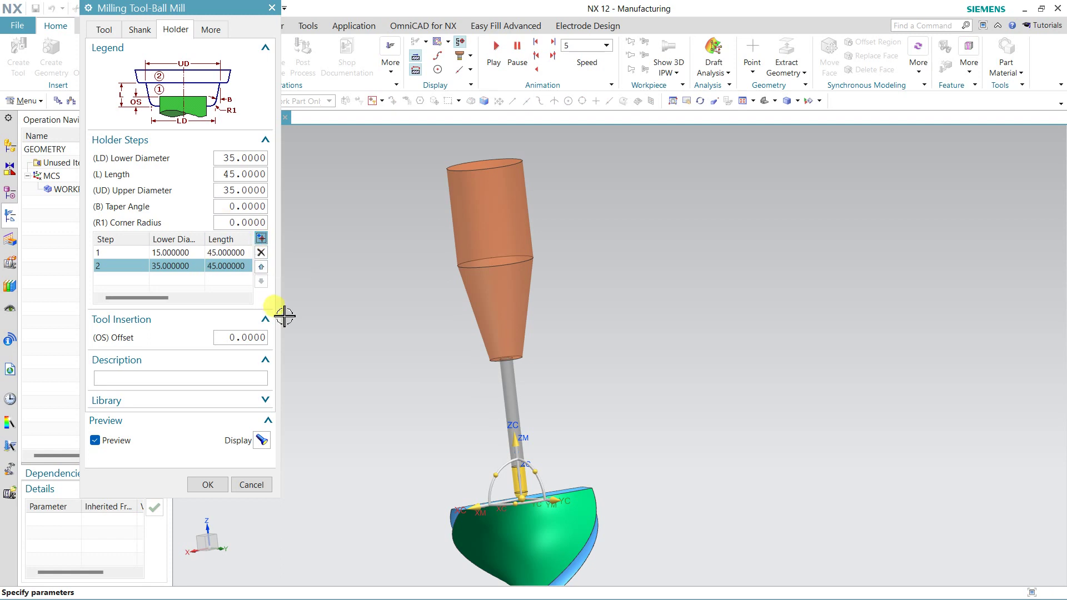
Set the holder offset to 5, finish the tool, and fit the part in view
{"action": "scroll", "coordinate": [548, 345], "scroll_direction": "down", "scroll_amount": 2}
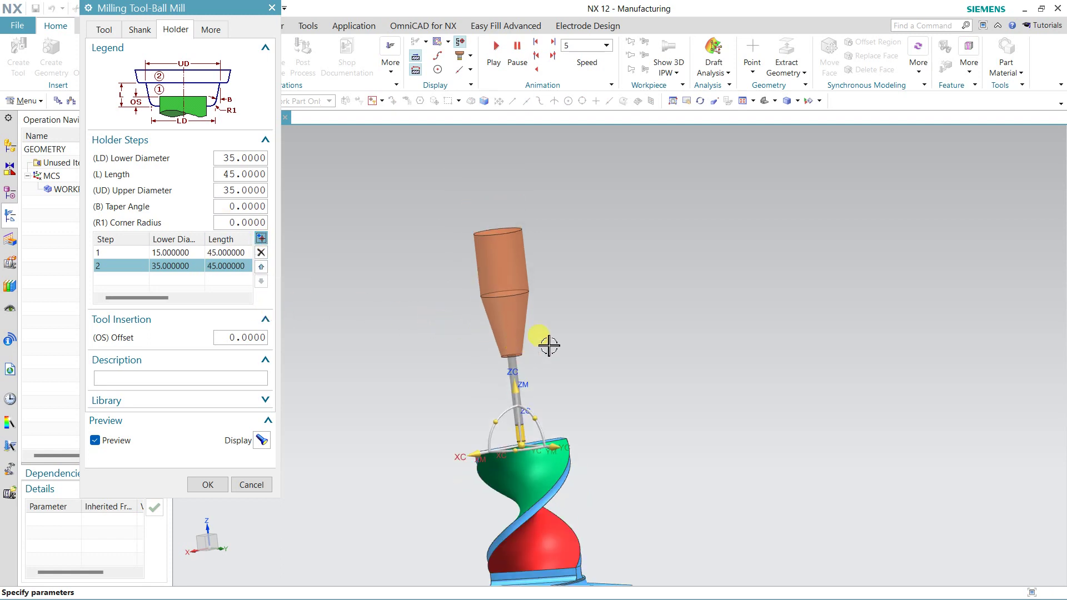
{"action": "middle_click_drag", "start_coordinate": [548, 345], "coordinate": [519, 315]}
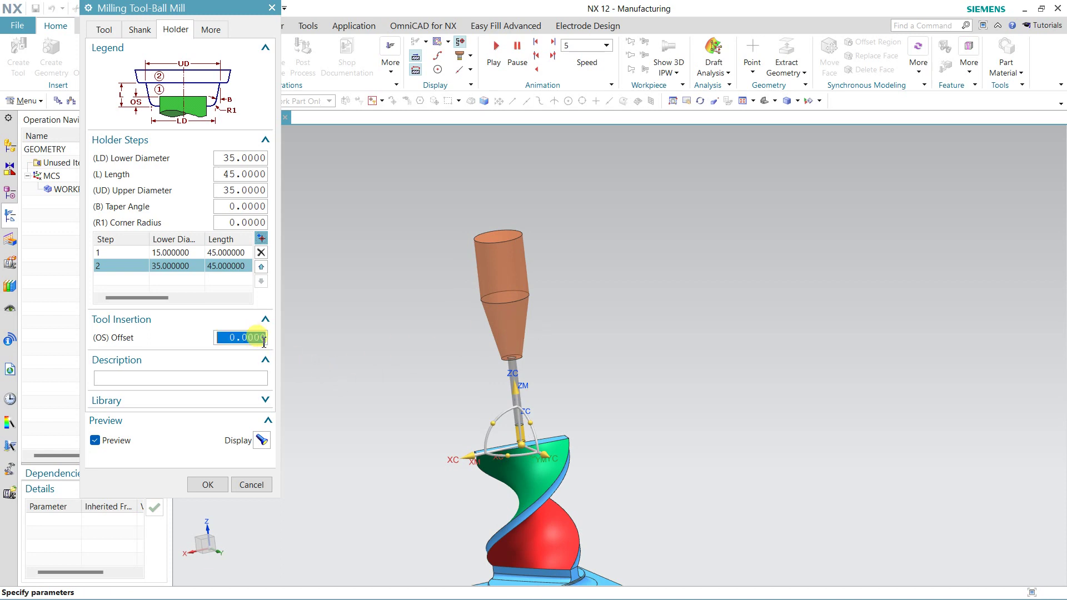
{"action": "type", "text": "5"}
{"action": "left_click", "coordinate": [263, 339]}
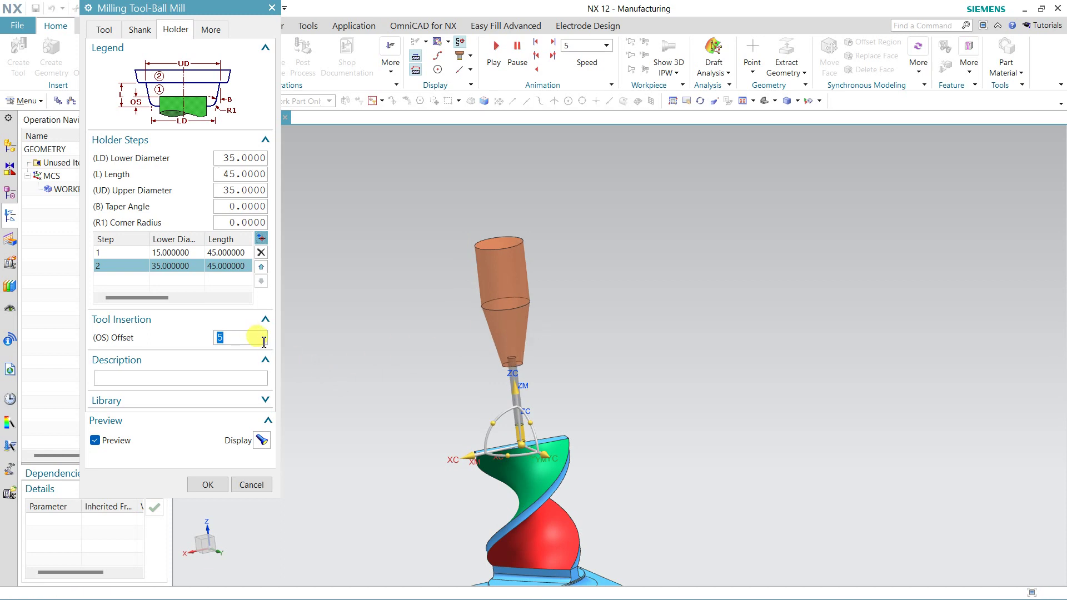
{"action": "left_click", "coordinate": [207, 485]}
{"action": "middle_click_drag", "start_coordinate": [422, 431], "coordinate": [434, 433]}
{"action": "key", "text": "ctrl+f"}
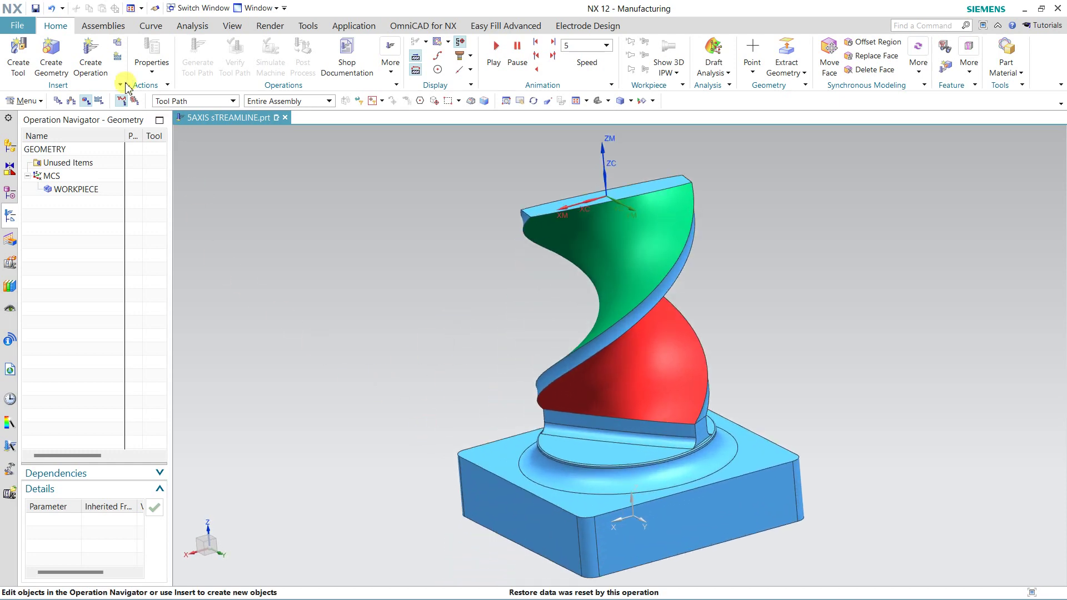
Create a mill_multi-axis Variable Streamline operation with BALL_MILL6, WORKPIECE and MILL_FINISH
{"action": "left_click", "coordinate": [89, 53]}
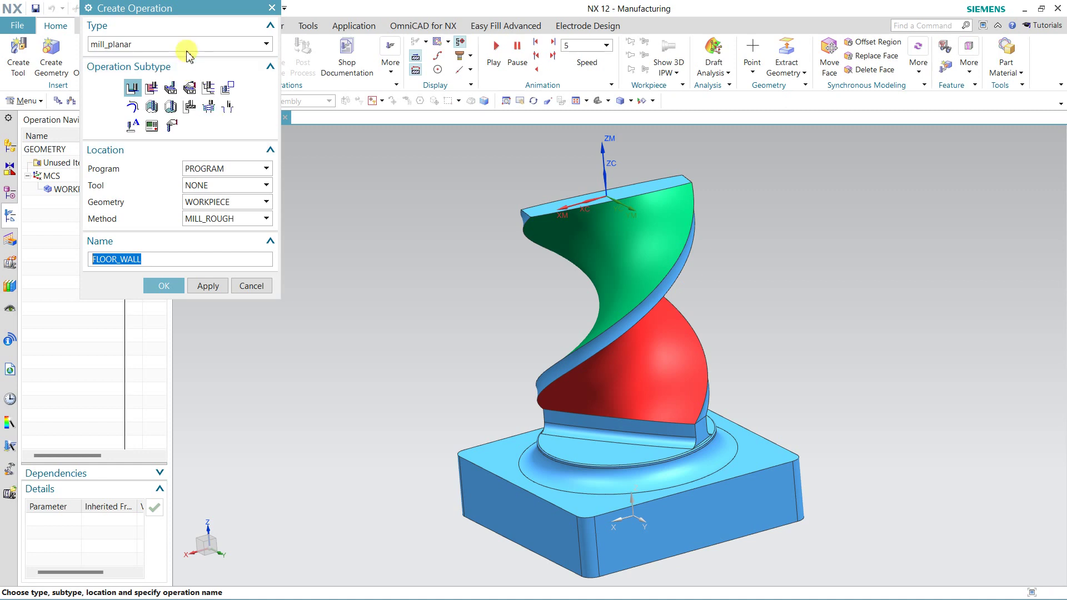
{"action": "left_click", "coordinate": [166, 44]}
{"action": "left_click", "coordinate": [132, 84]}
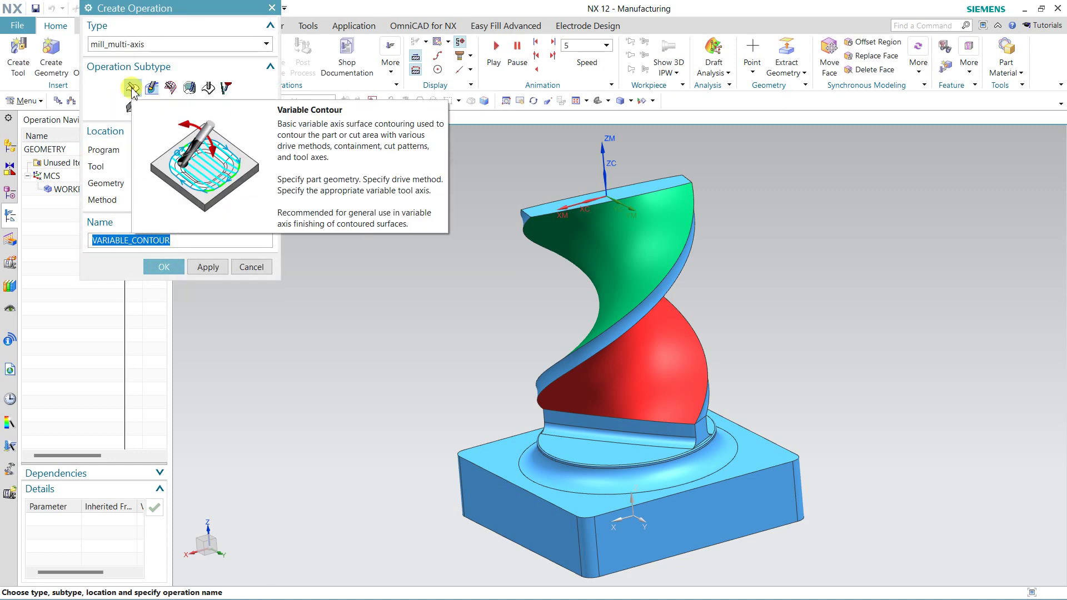
{"action": "left_click", "coordinate": [169, 88]}
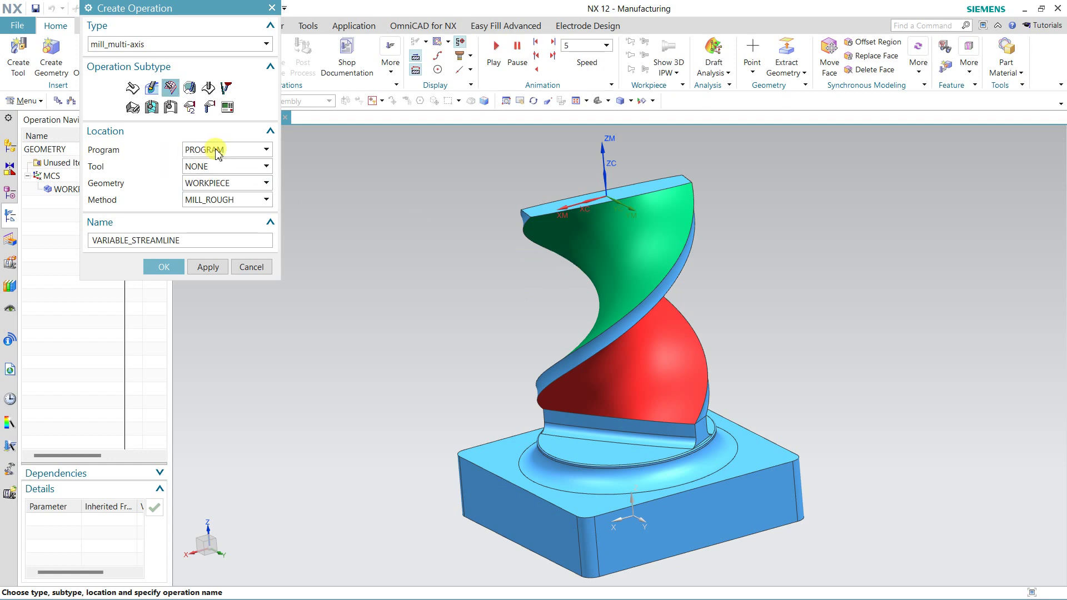
{"action": "left_click", "coordinate": [214, 166]}
{"action": "left_click", "coordinate": [209, 191]}
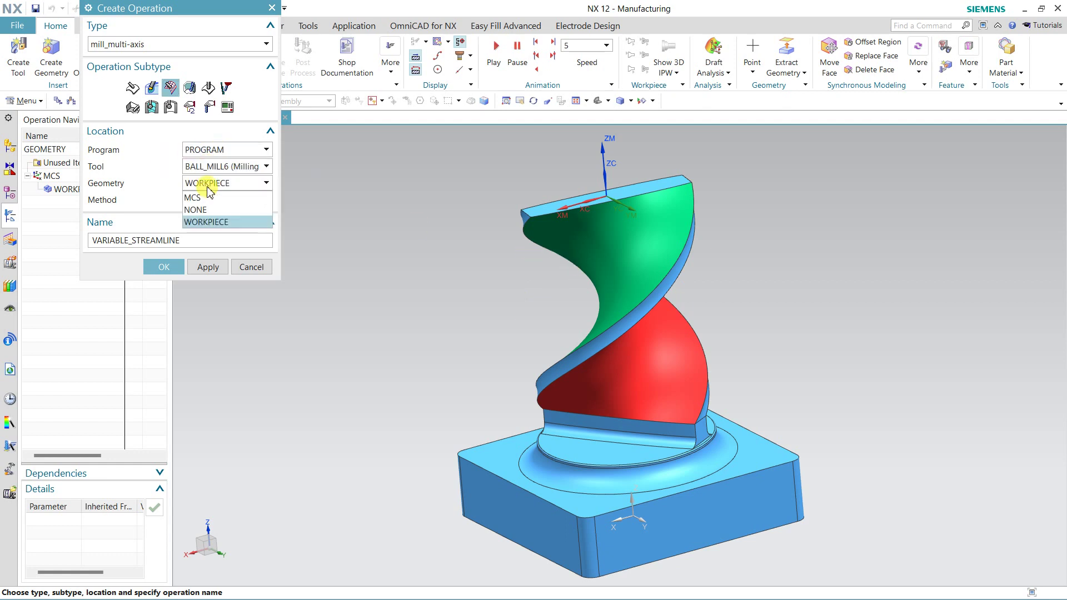
{"action": "left_click", "coordinate": [214, 222]}
{"action": "left_click", "coordinate": [217, 200]}
{"action": "left_click", "coordinate": [220, 226]}
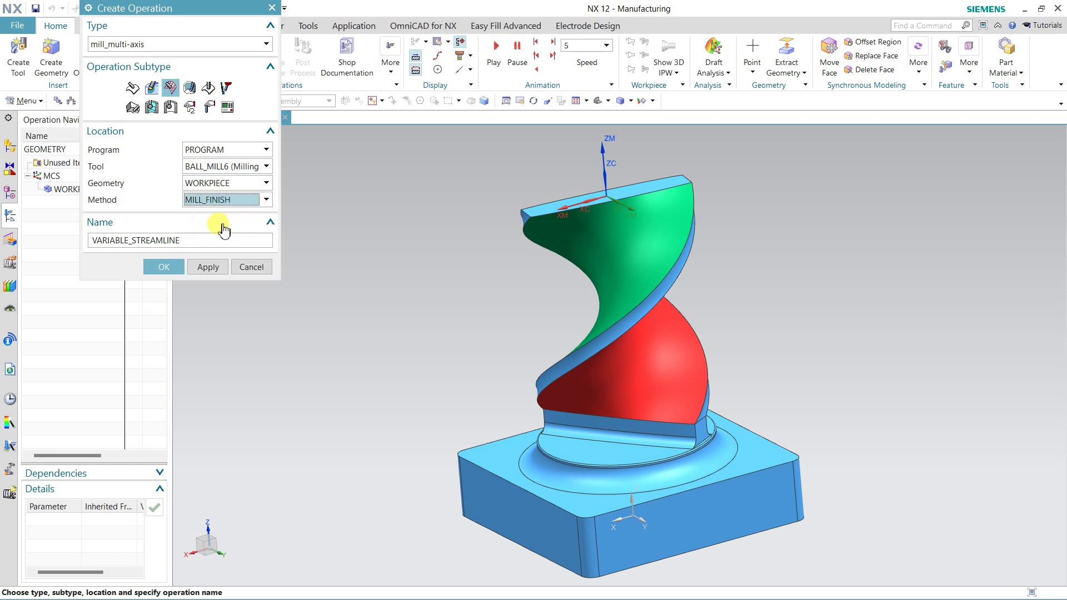
{"action": "left_click", "coordinate": [164, 267]}
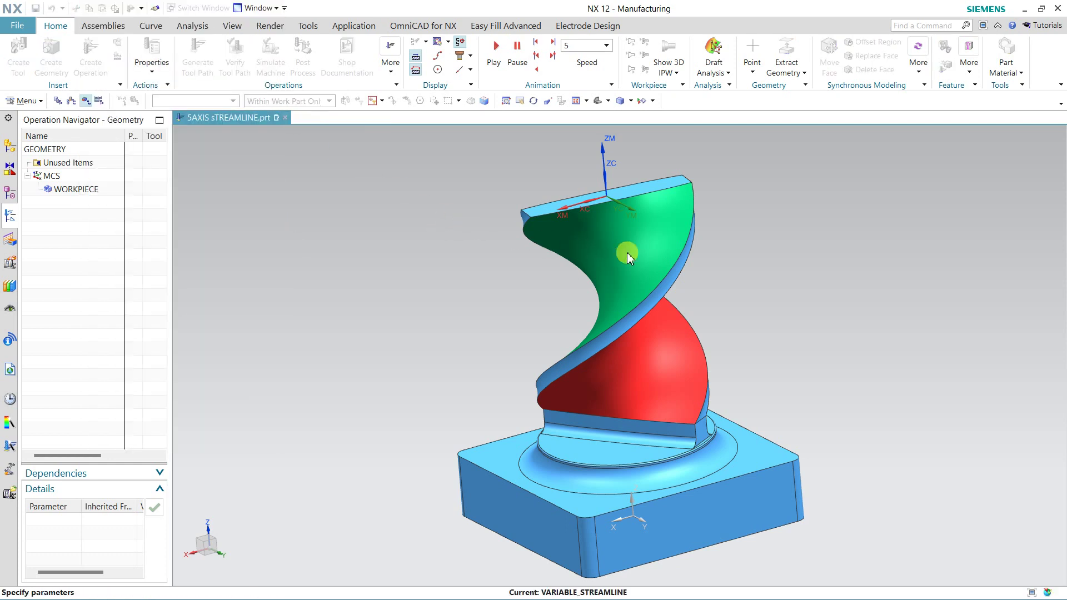
Set the green helical face as cut area and specify the streamline cut direction
{"action": "left_click", "coordinate": [585, 232]}
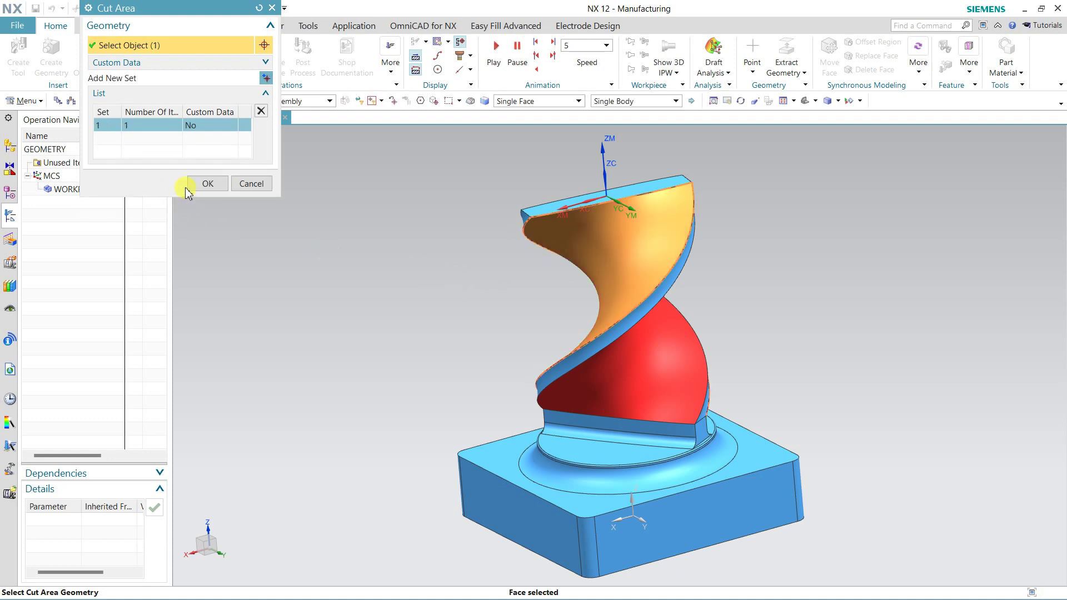
{"action": "left_click", "coordinate": [206, 184]}
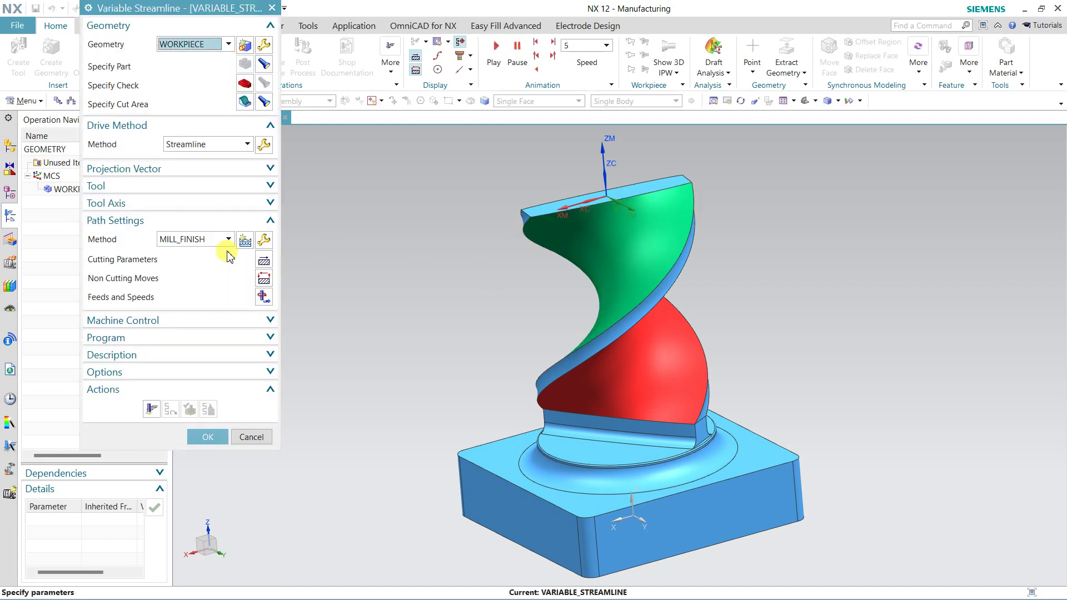
{"action": "left_click", "coordinate": [264, 143]}
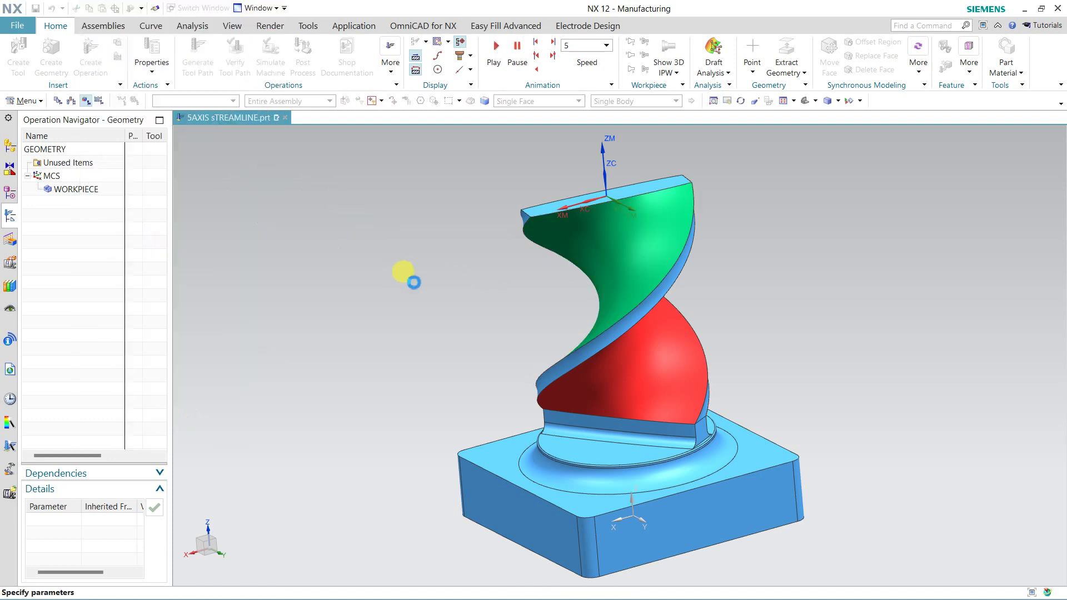
{"action": "mouse_move", "coordinate": [424, 331]}
{"action": "middle_mouse_down"}
{"action": "mouse_move", "coordinate": [436, 348]}
{"action": "mouse_move", "coordinate": [539, 334]}
{"action": "mouse_move", "coordinate": [553, 350]}
{"action": "mouse_move", "coordinate": [478, 348]}
{"action": "mouse_move", "coordinate": [488, 348]}
{"action": "mouse_move", "coordinate": [456, 322]}
{"action": "middle_mouse_up"}
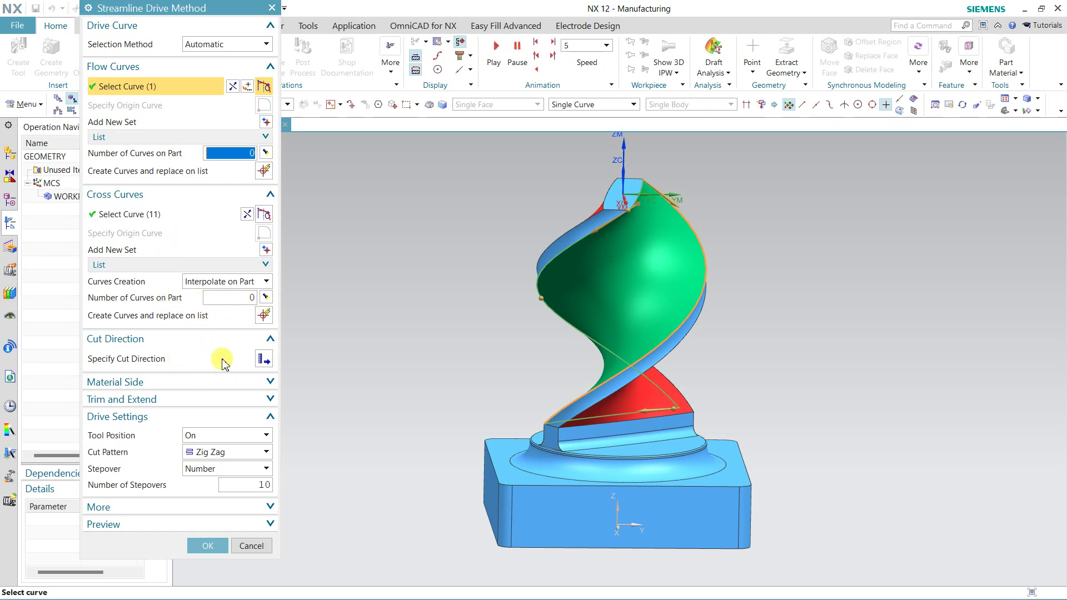
{"action": "left_click", "coordinate": [265, 362]}
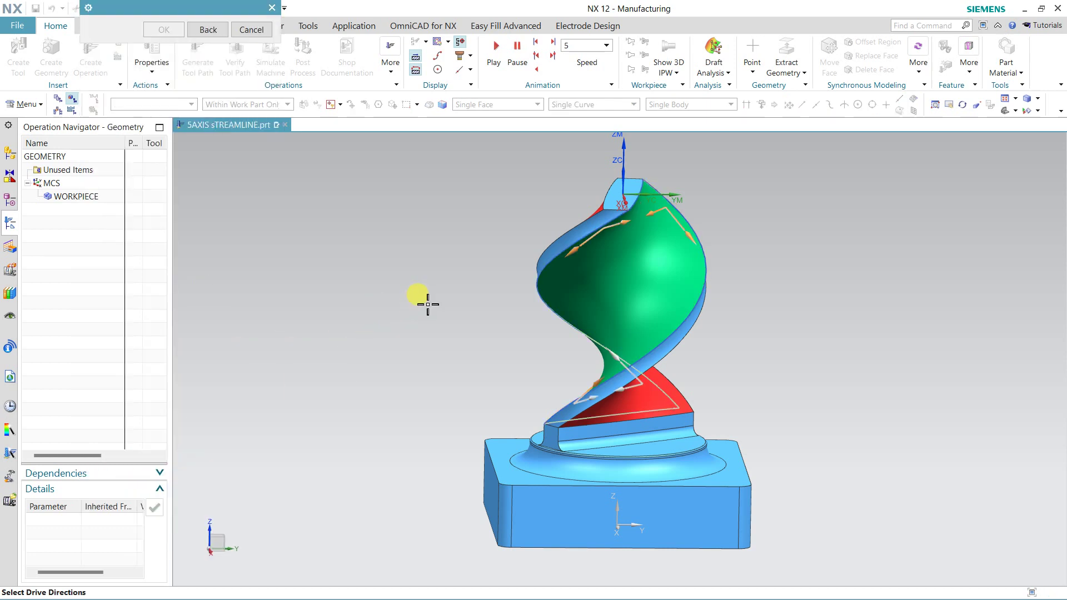
{"action": "left_click", "coordinate": [690, 237]}
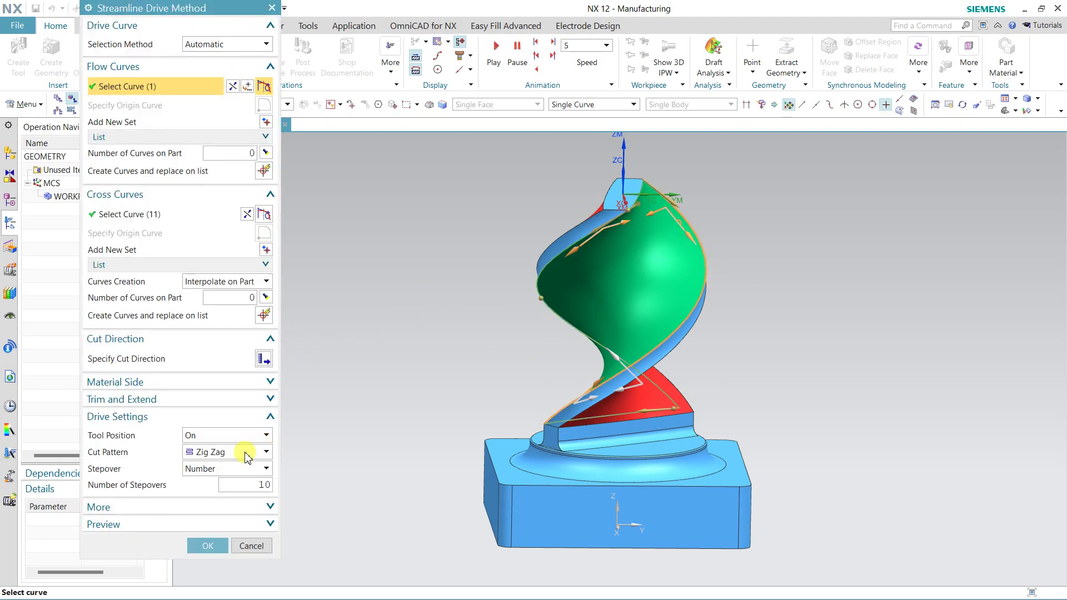
Give the streamline drive Zig Zag, 60 stepovers and a Tolerances cut step
{"action": "left_click", "coordinate": [247, 457]}
{"action": "left_click", "coordinate": [246, 458]}
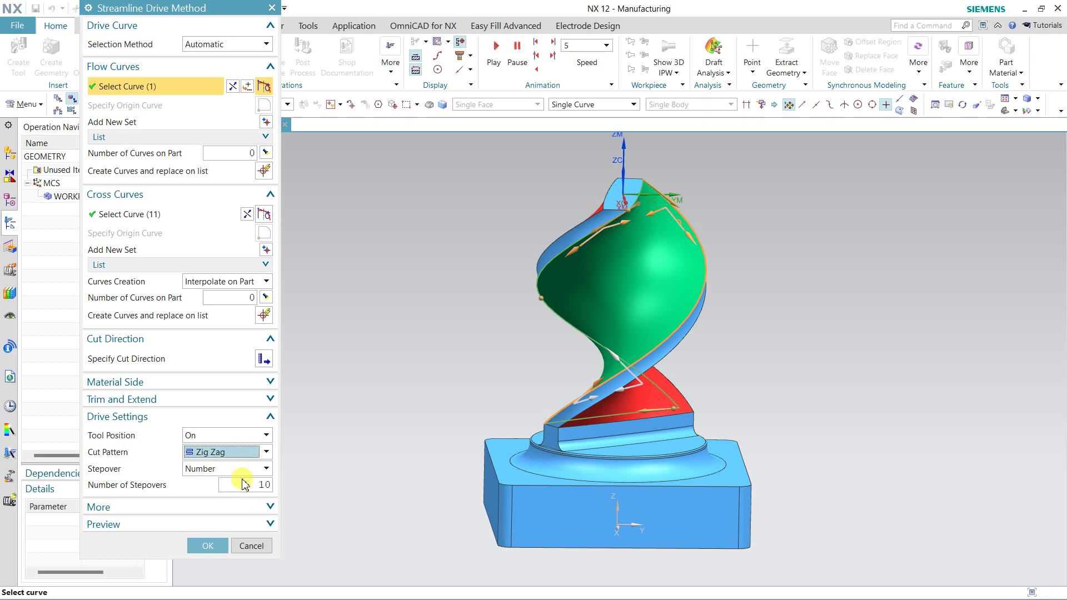
{"action": "double_click", "coordinate": [249, 484]}
{"action": "type", "text": "60"}
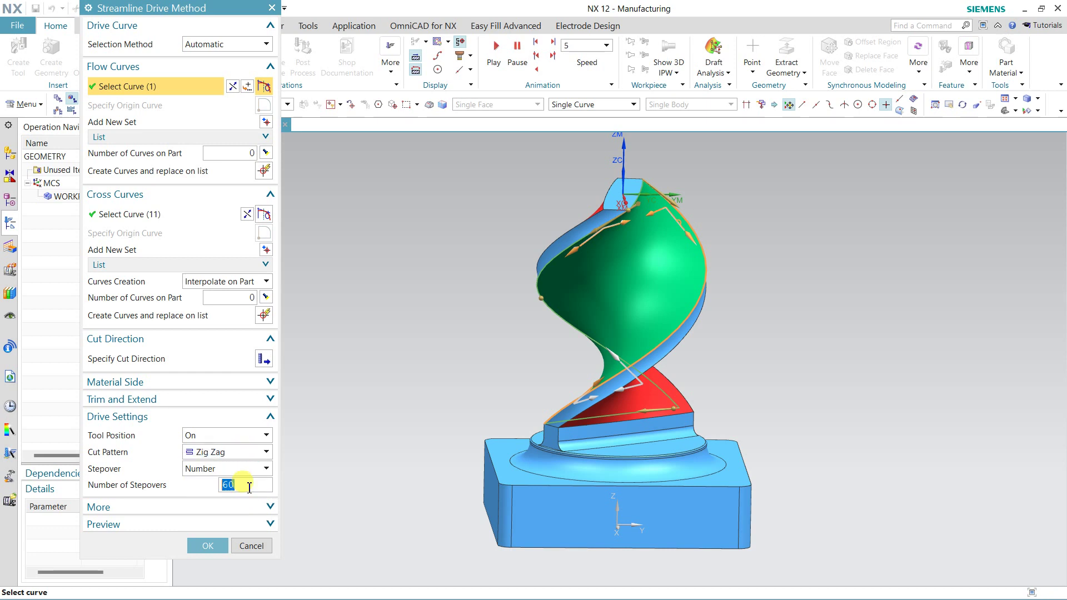
{"action": "left_click", "coordinate": [200, 505]}
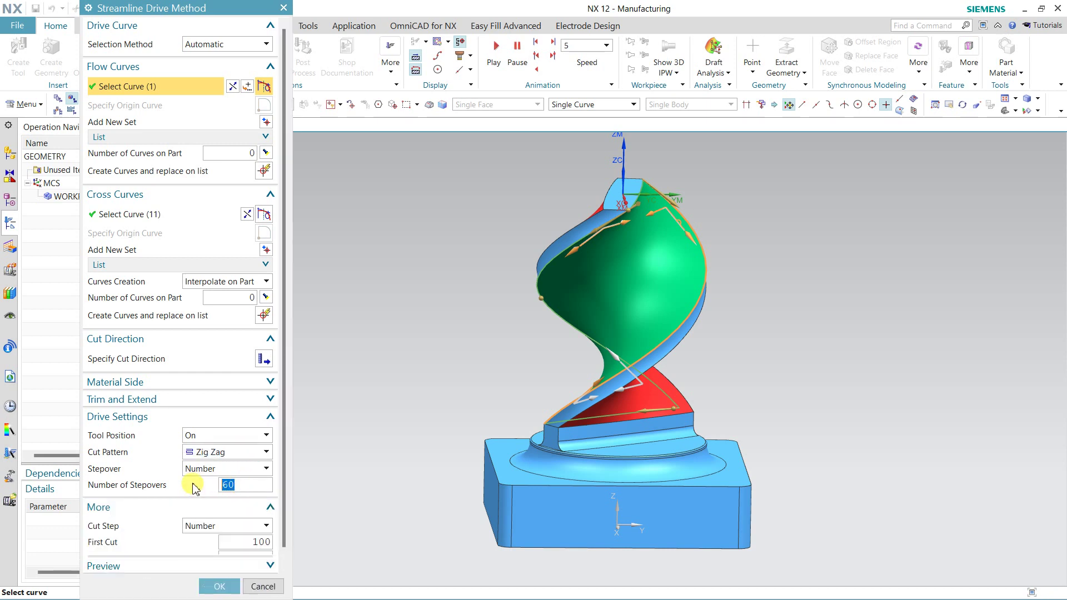
{"action": "left_click", "coordinate": [189, 507]}
{"action": "left_click", "coordinate": [196, 521]}
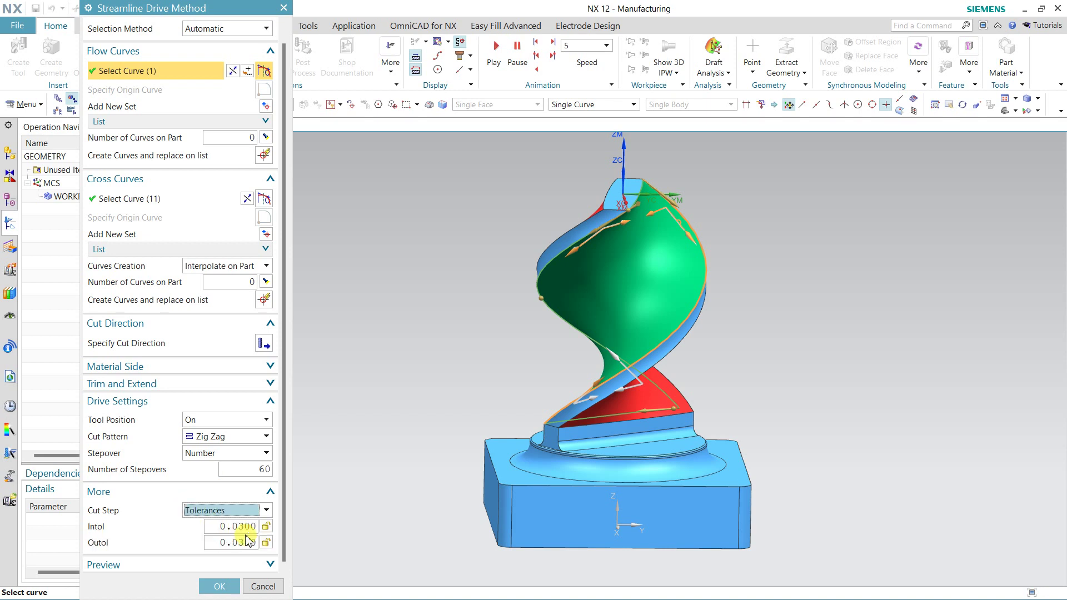
{"action": "left_click", "coordinate": [241, 527]}
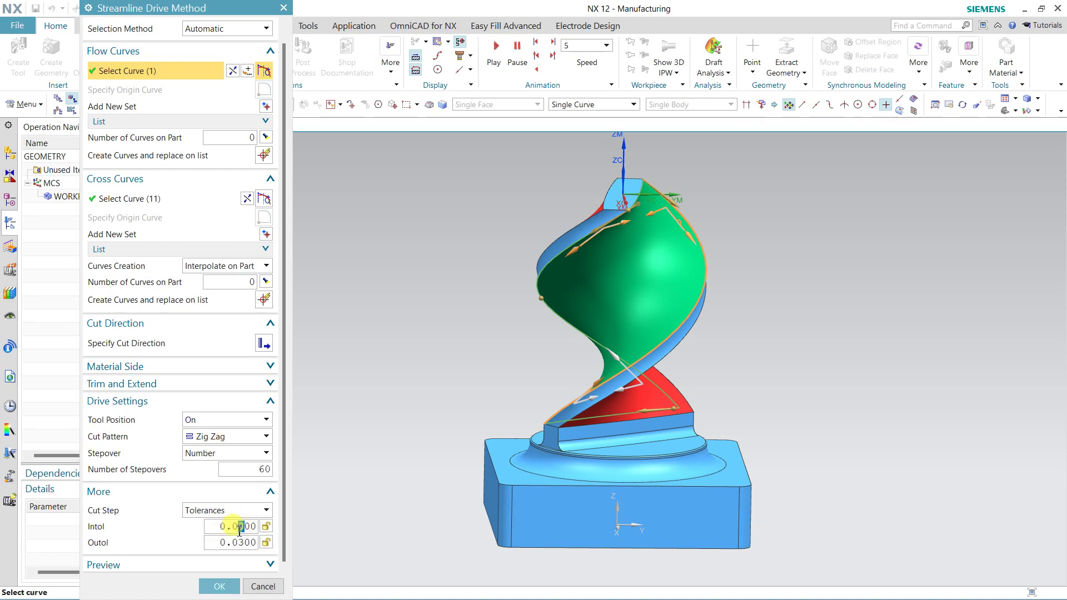
{"action": "type", "text": "0.0100"}
{"action": "left_click", "coordinate": [219, 586]}
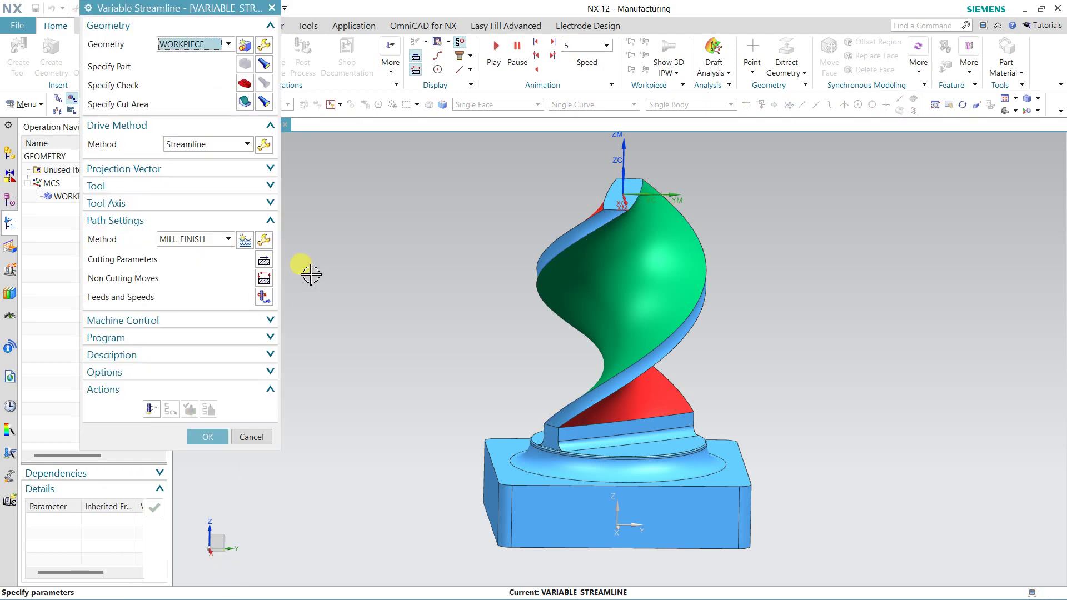
Expand the projection vector and tool axis settings
{"action": "left_click", "coordinate": [176, 169]}
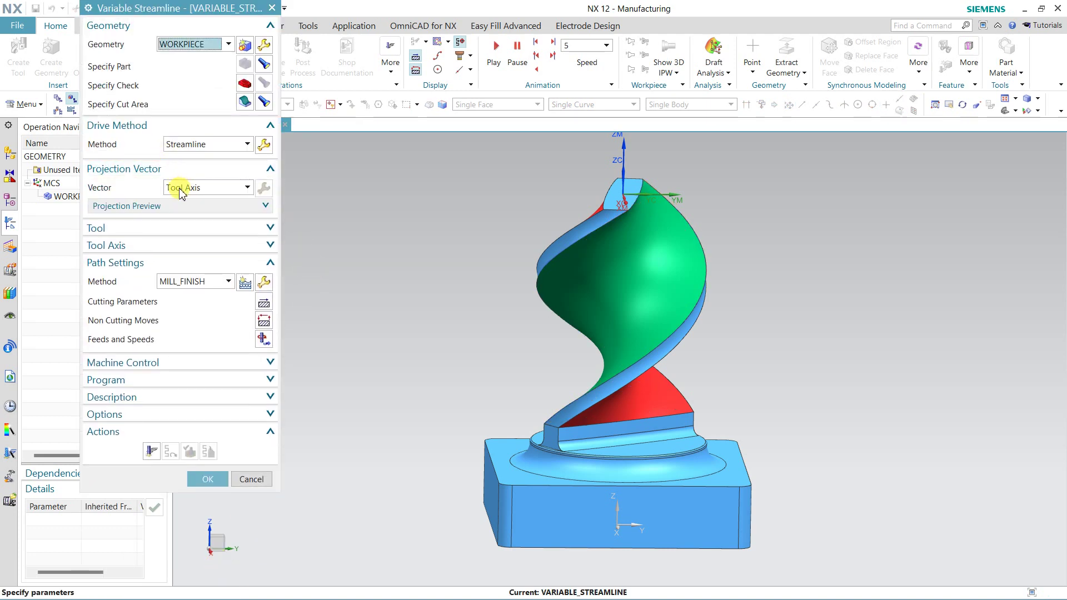
{"action": "left_click", "coordinate": [136, 245]}
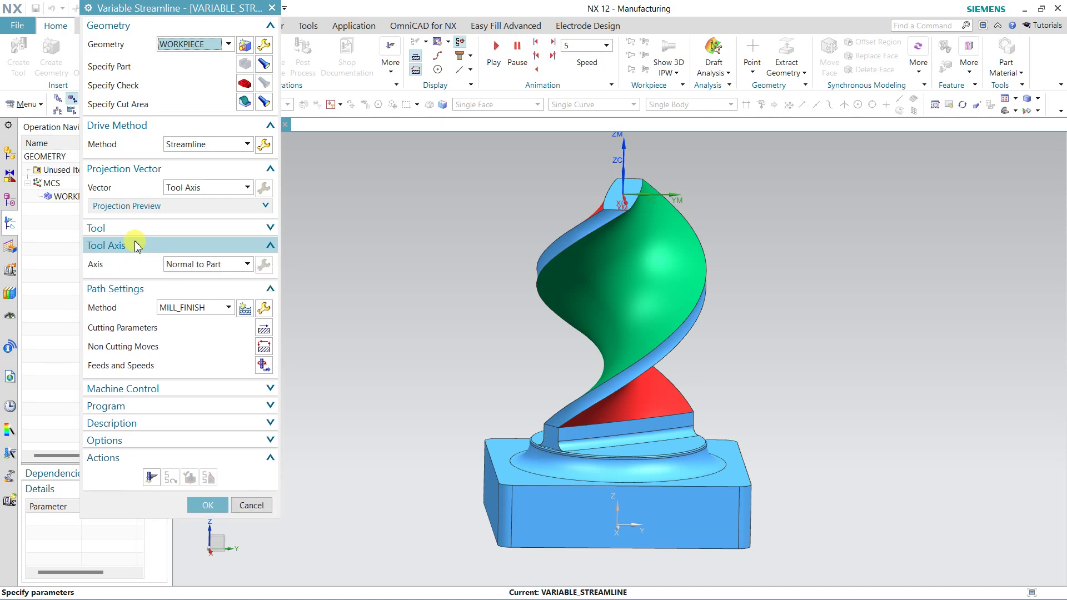
{"action": "left_click", "coordinate": [219, 269]}
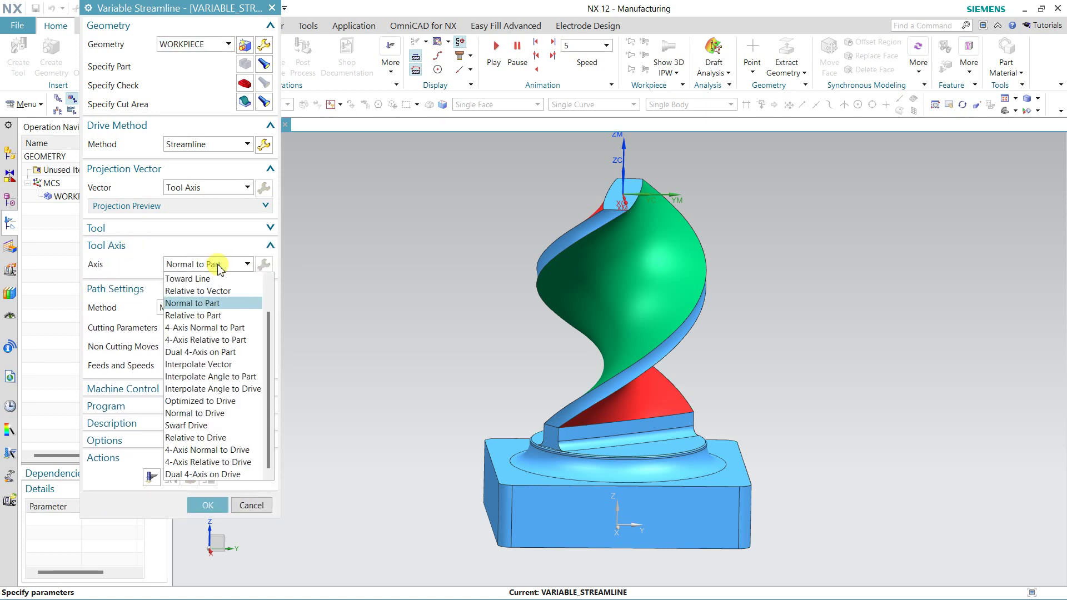
Set the tool axis to Interpolate Vector and inspect vectors 1 and 25 on the part
{"action": "left_click", "coordinate": [199, 367]}
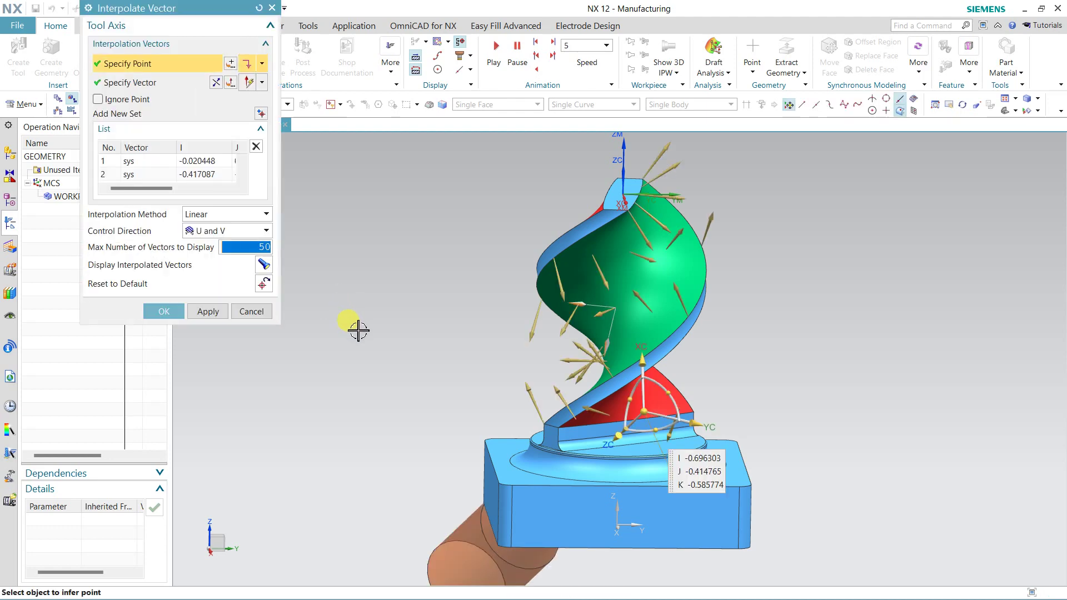
{"action": "middle_click_drag", "start_coordinate": [405, 333], "coordinate": [438, 339]}
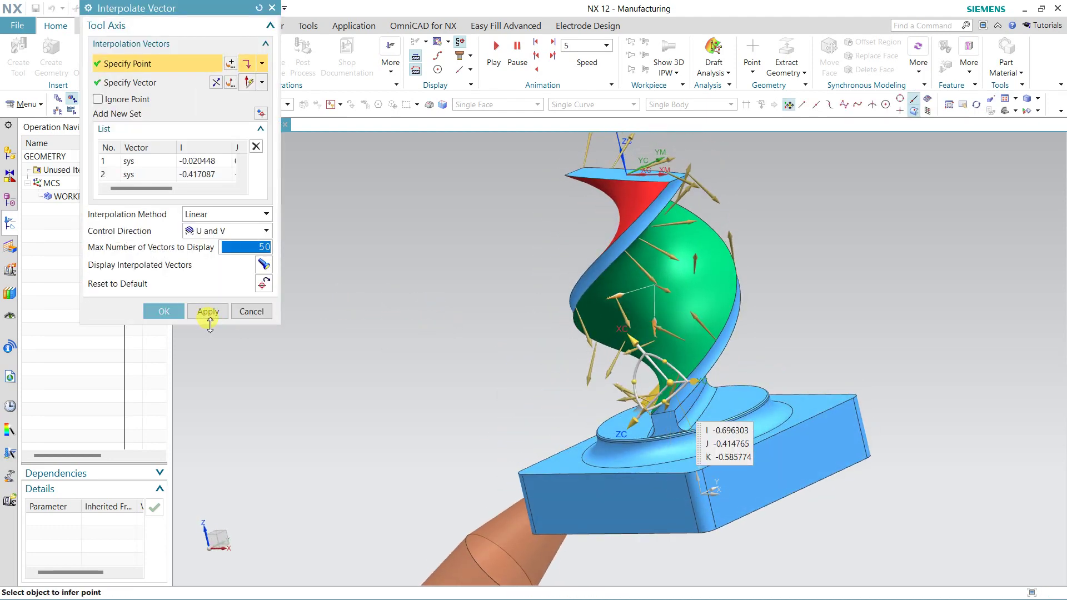
{"action": "mouse_move", "coordinate": [210, 326]}
{"action": "left_mouse_down"}
{"action": "mouse_move", "coordinate": [222, 558]}
{"action": "mouse_move", "coordinate": [238, 596]}
{"action": "left_mouse_up"}
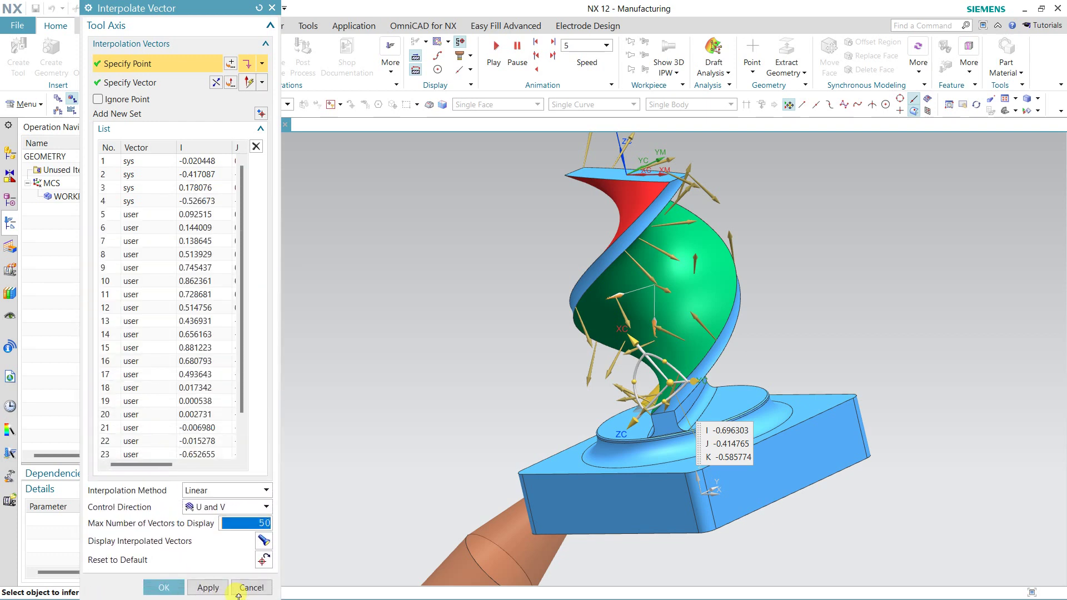
{"action": "left_click", "coordinate": [149, 166]}
{"action": "mouse_move", "coordinate": [434, 250]}
{"action": "middle_mouse_down"}
{"action": "mouse_move", "coordinate": [374, 248]}
{"action": "mouse_move", "coordinate": [368, 274]}
{"action": "mouse_move", "coordinate": [374, 267]}
{"action": "middle_mouse_up"}
{"action": "scroll", "coordinate": [258, 311], "scroll_direction": "down", "scroll_amount": 1}
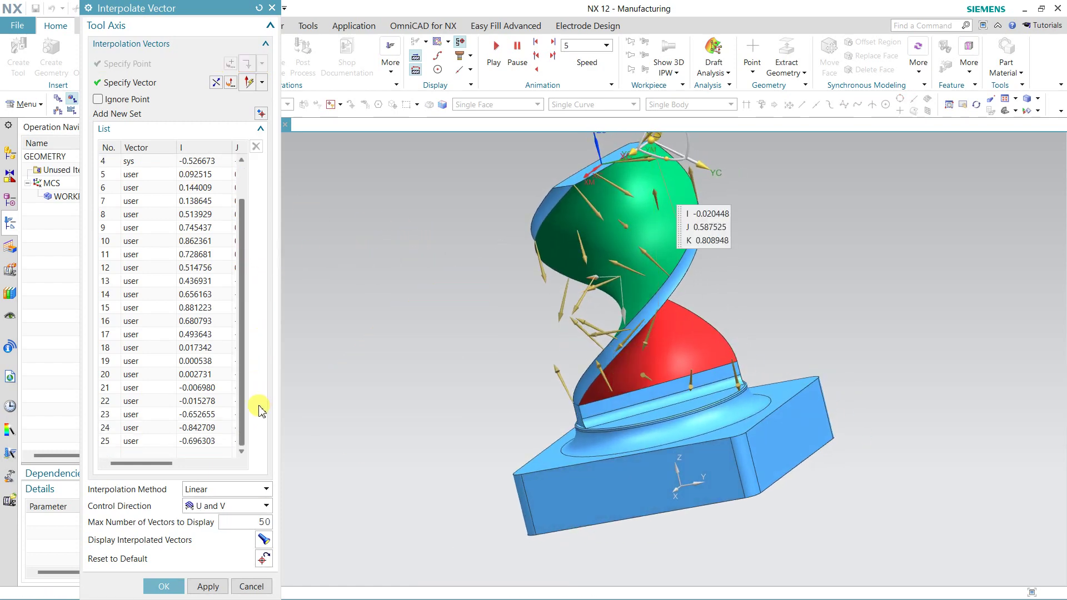
{"action": "left_click", "coordinate": [139, 441]}
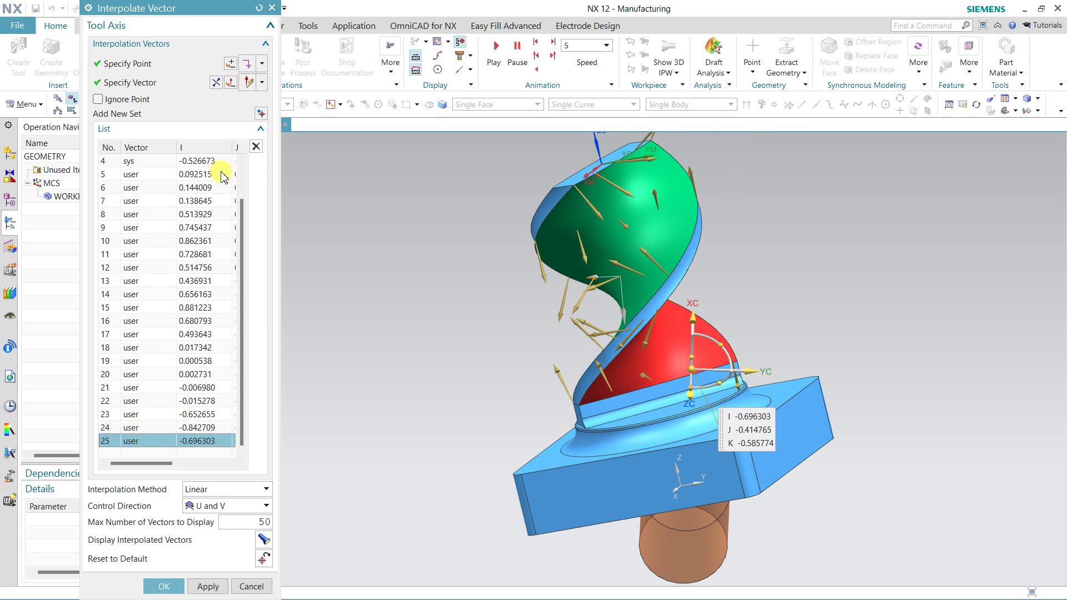
Delete the user-defined interpolation vectors from 25 down to 6
{"action": "left_click", "coordinate": [256, 146]}
{"action": "left_click", "coordinate": [256, 146]}
{"action": "left_click", "coordinate": [256, 146]}
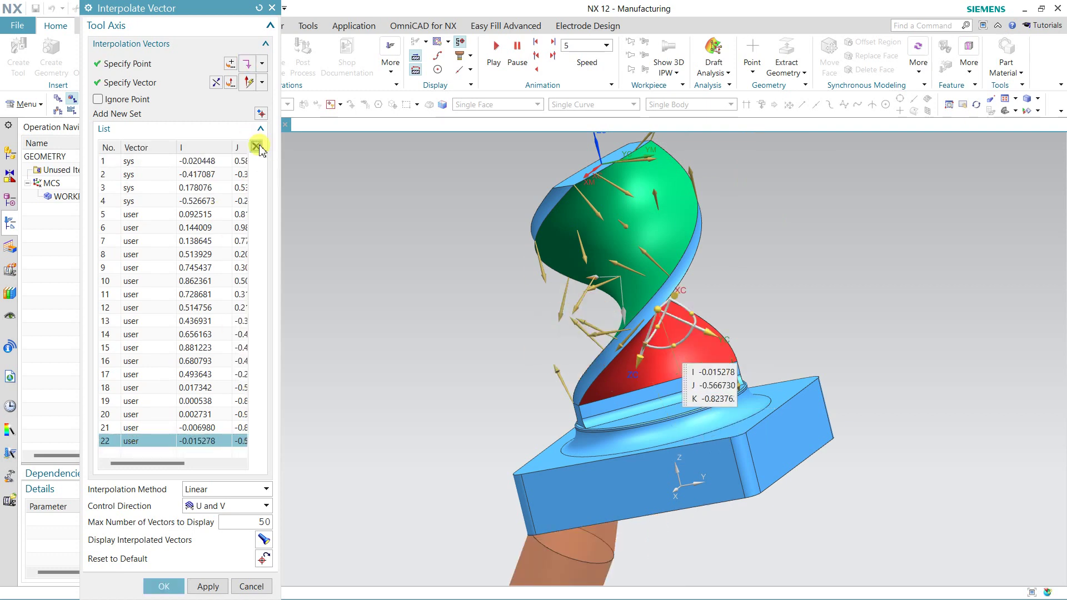
{"action": "left_click", "coordinate": [257, 147]}
{"action": "left_click", "coordinate": [258, 147]}
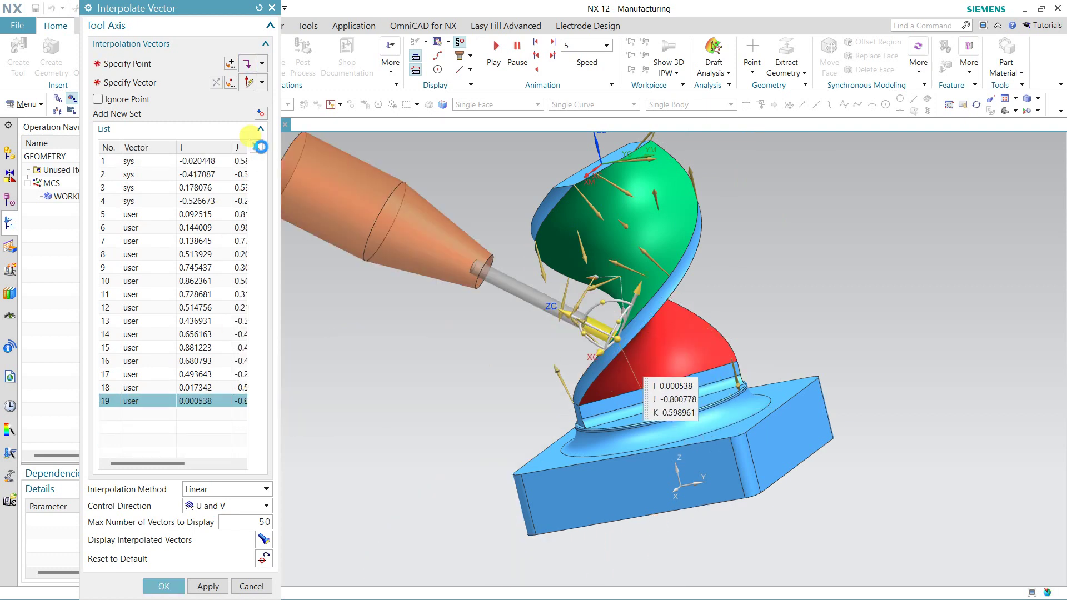
{"action": "left_click", "coordinate": [258, 146]}
{"action": "left_click", "coordinate": [258, 147]}
{"action": "left_click", "coordinate": [258, 147]}
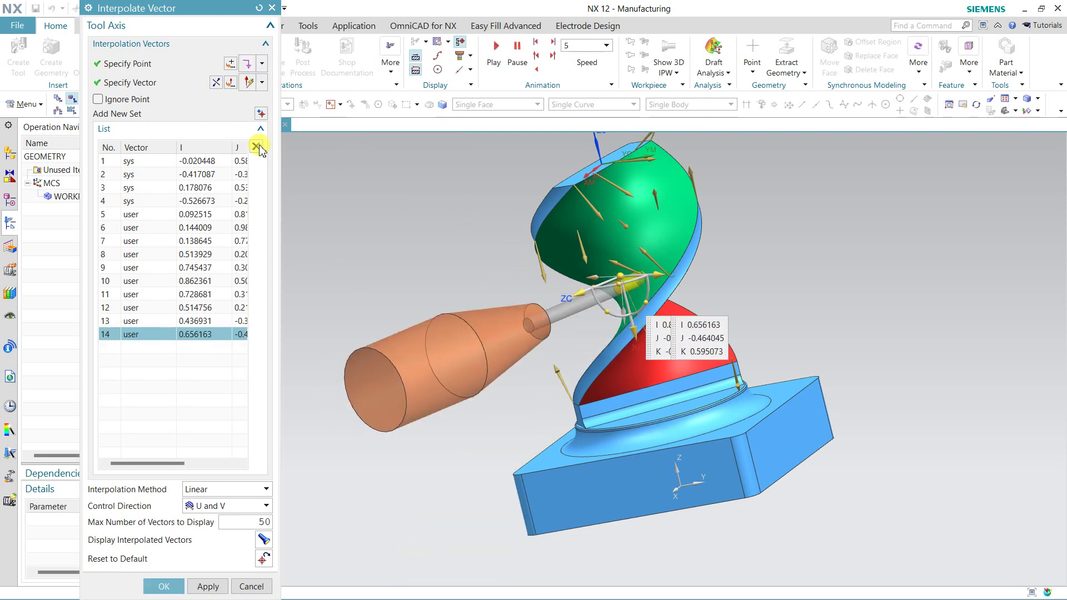
{"action": "left_click", "coordinate": [257, 147]}
{"action": "left_click", "coordinate": [257, 147]}
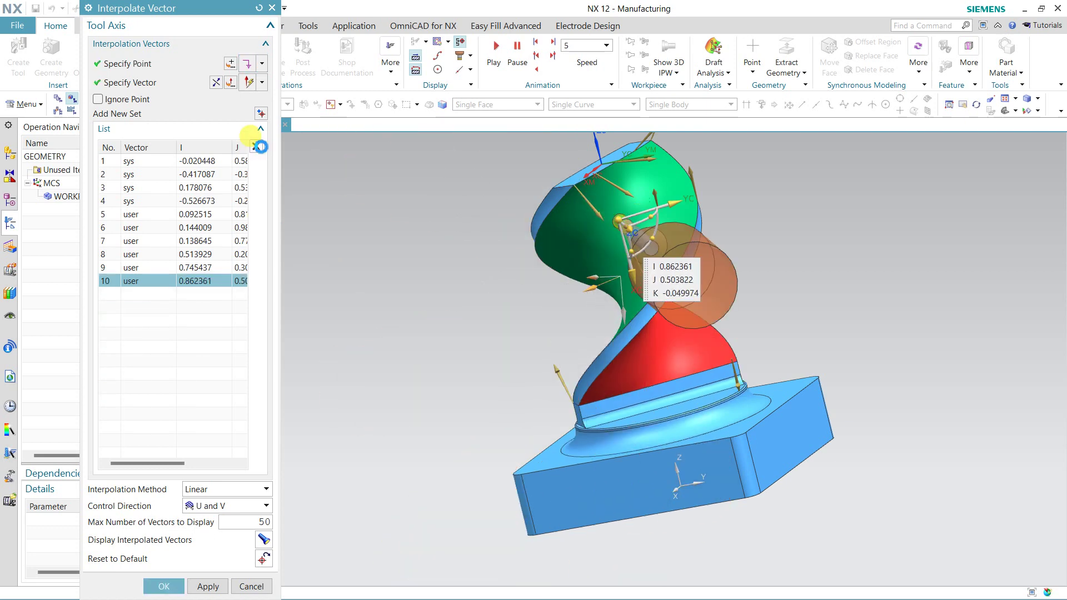
{"action": "left_click", "coordinate": [257, 147]}
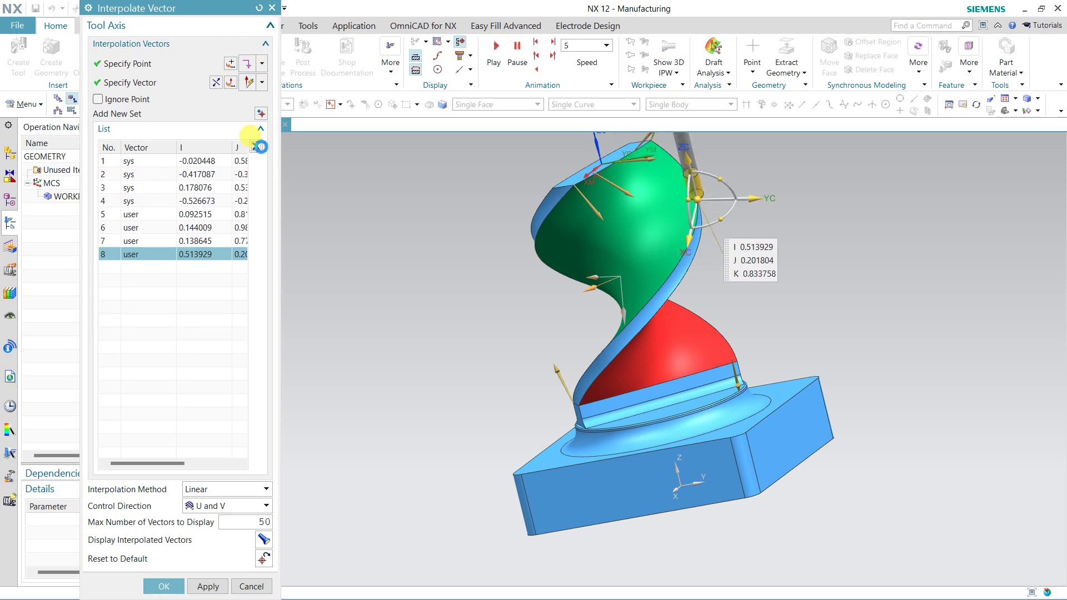
{"action": "left_click", "coordinate": [257, 147]}
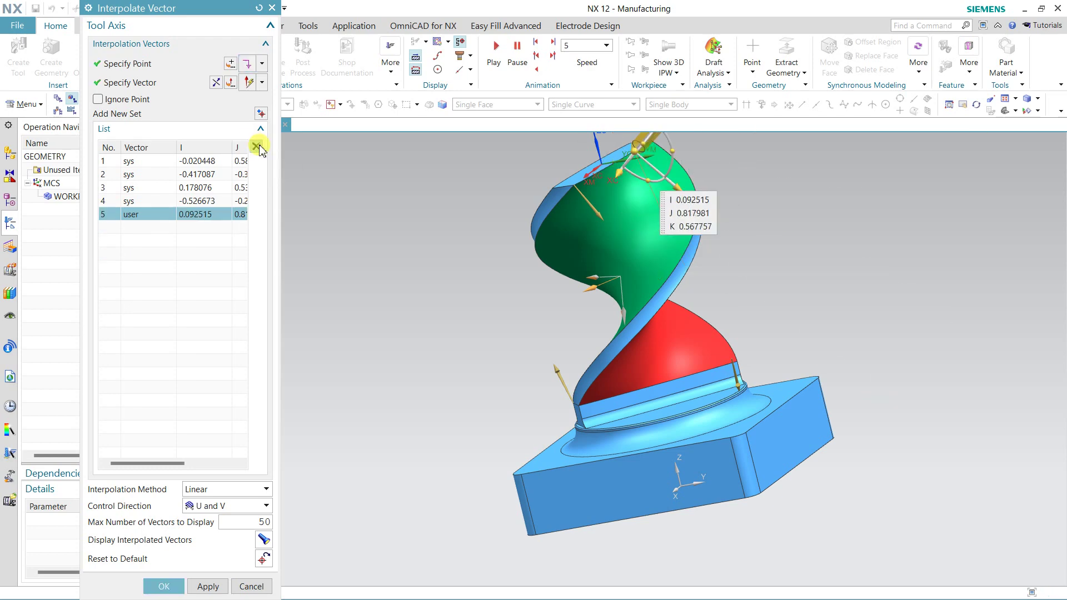
Preview the tool axis at system vectors 1 through 4
{"action": "scroll", "coordinate": [361, 314], "scroll_direction": "down", "scroll_amount": 1}
{"action": "scroll", "coordinate": [361, 314], "scroll_direction": "up", "scroll_amount": 1}
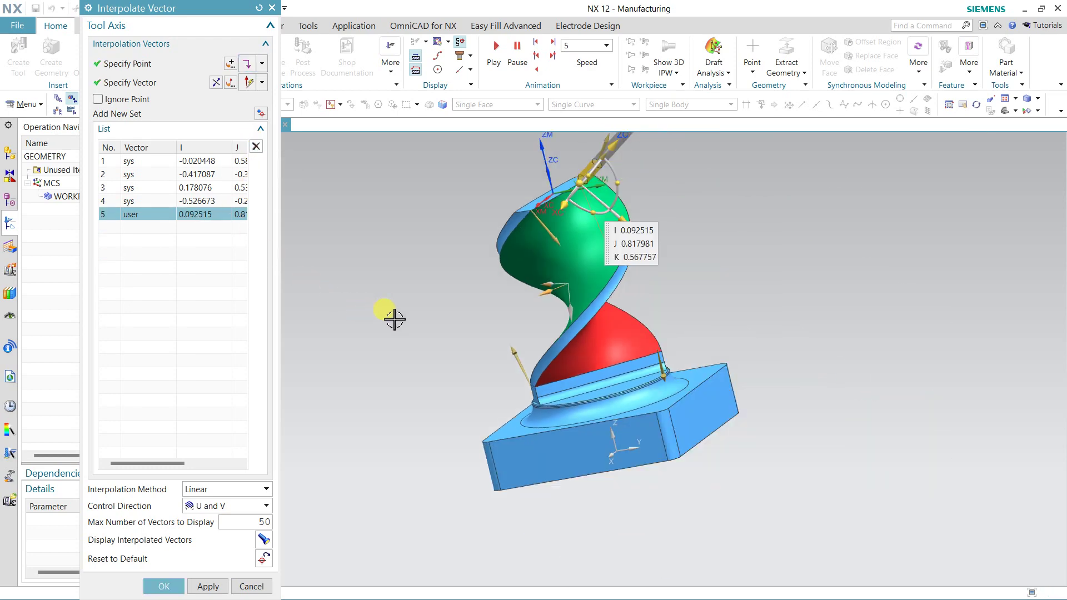
{"action": "mouse_move", "coordinate": [392, 316]}
{"action": "middle_mouse_down"}
{"action": "mouse_move", "coordinate": [421, 317]}
{"action": "mouse_move", "coordinate": [390, 302]}
{"action": "mouse_move", "coordinate": [389, 317]}
{"action": "middle_mouse_up"}
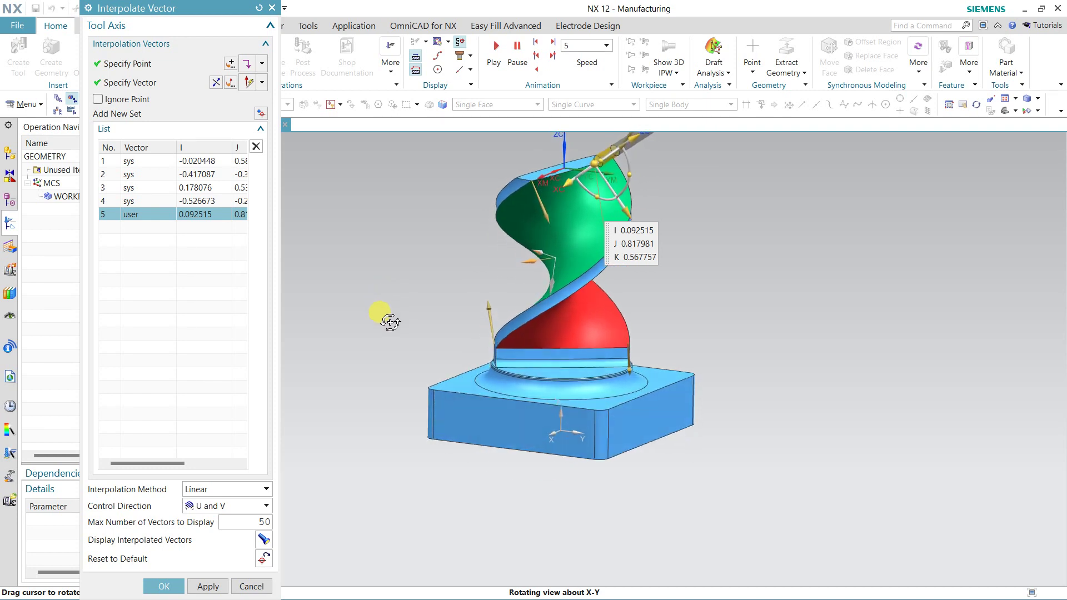
{"action": "left_click", "coordinate": [131, 163]}
{"action": "left_click", "coordinate": [133, 177]}
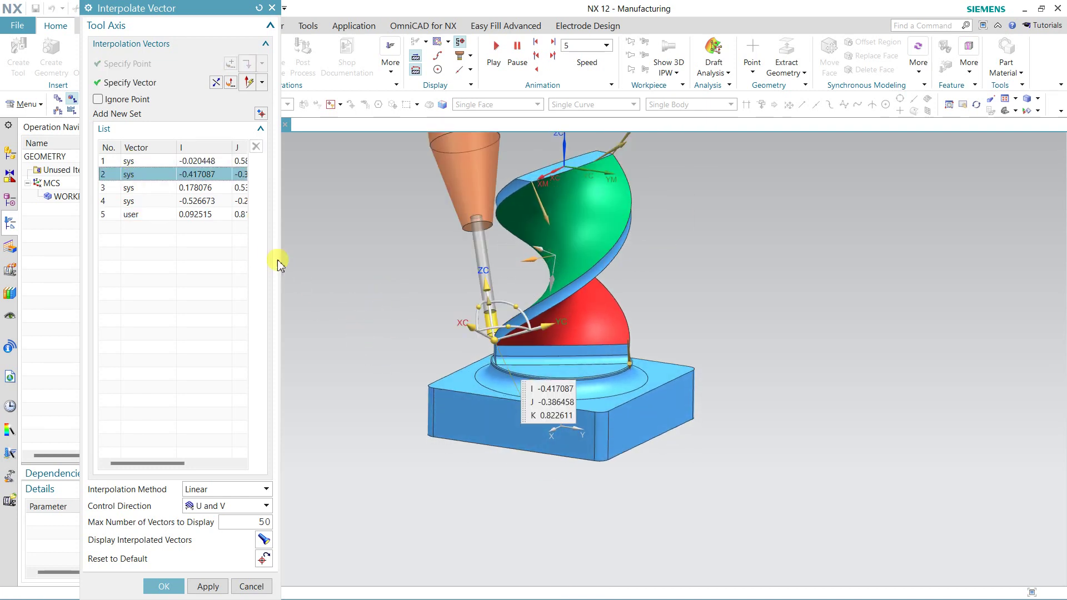
{"action": "left_click", "coordinate": [148, 189]}
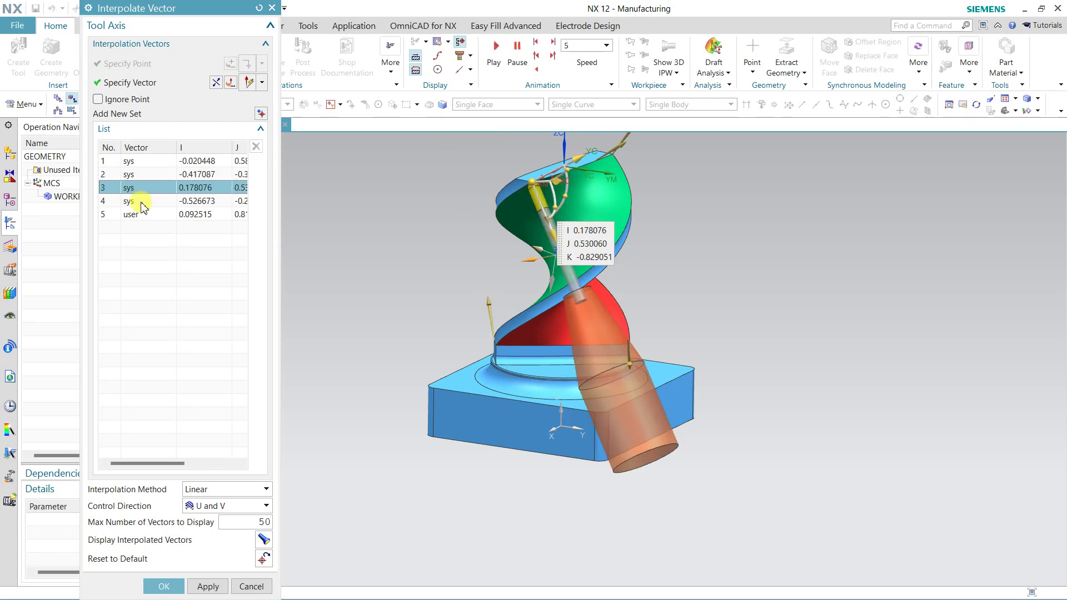
{"action": "left_click", "coordinate": [141, 203]}
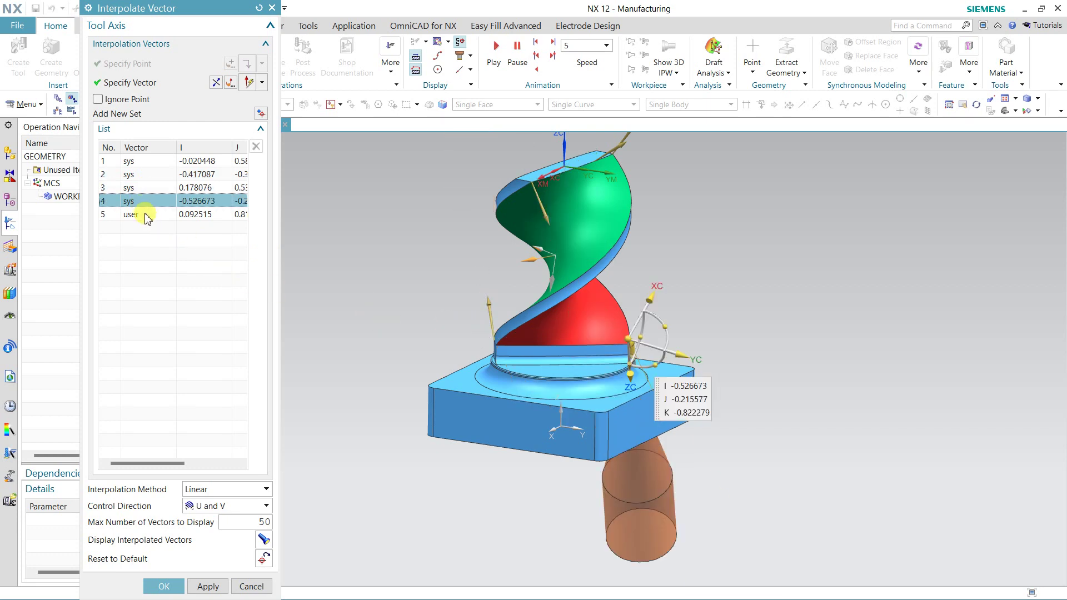
Preview user vector 5 and delete it, leaving only the four system vectors
{"action": "left_click", "coordinate": [147, 217]}
{"action": "left_click", "coordinate": [256, 146]}
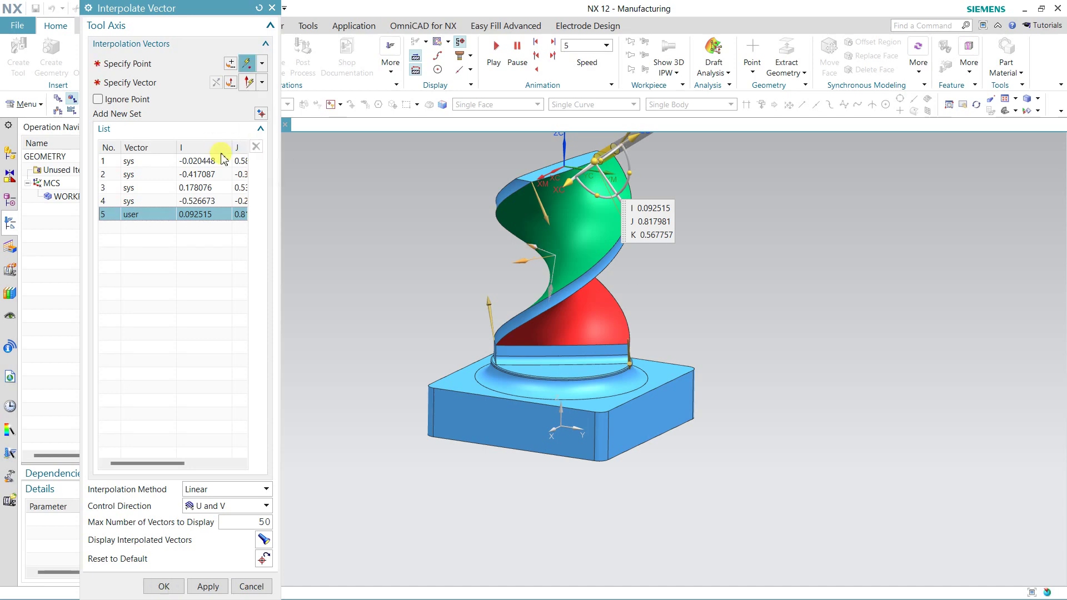
{"action": "left_click", "coordinate": [155, 163]}
{"action": "mouse_move", "coordinate": [805, 340]}
{"action": "middle_mouse_down"}
{"action": "mouse_move", "coordinate": [767, 335]}
{"action": "mouse_move", "coordinate": [715, 443]}
{"action": "mouse_move", "coordinate": [681, 385]}
{"action": "mouse_move", "coordinate": [652, 421]}
{"action": "mouse_move", "coordinate": [667, 395]}
{"action": "mouse_move", "coordinate": [652, 372]}
{"action": "mouse_move", "coordinate": [655, 381]}
{"action": "middle_mouse_up"}
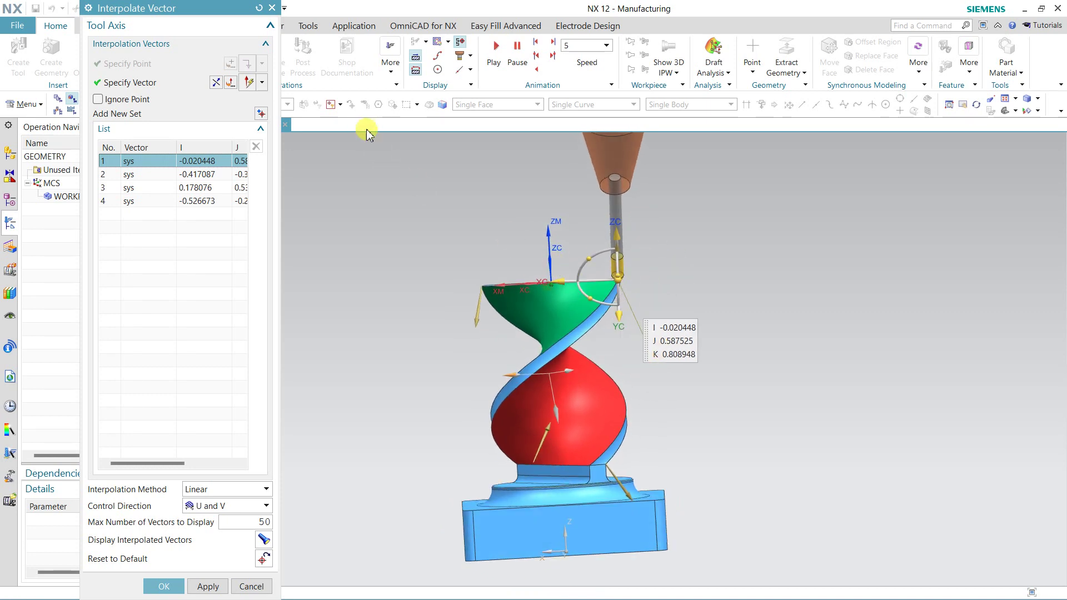
Redirect interpolation vectors 1 and 2 to point sideways into the part
{"action": "left_click", "coordinate": [266, 84]}
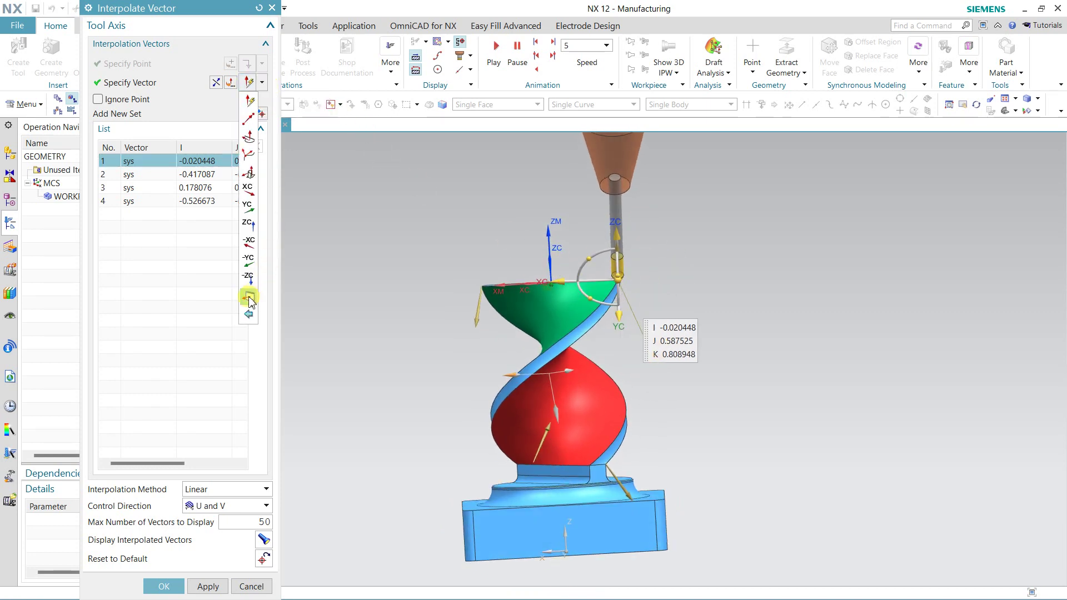
{"action": "left_click", "coordinate": [249, 300]}
{"action": "middle_click_drag", "start_coordinate": [402, 305], "coordinate": [447, 333]}
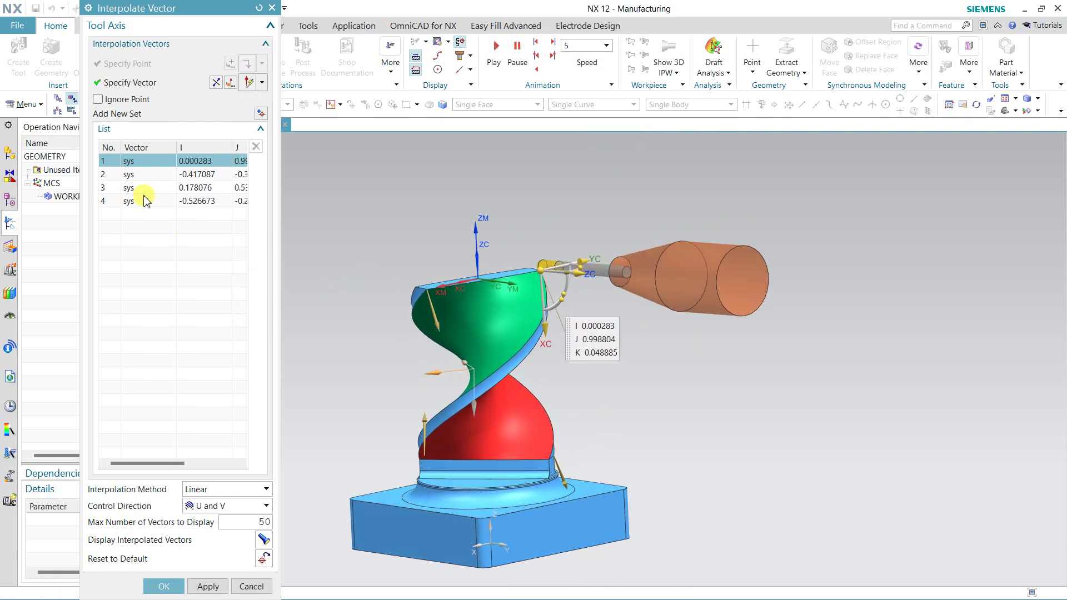
{"action": "left_click", "coordinate": [132, 178]}
{"action": "middle_click_drag", "start_coordinate": [334, 317], "coordinate": [530, 325]}
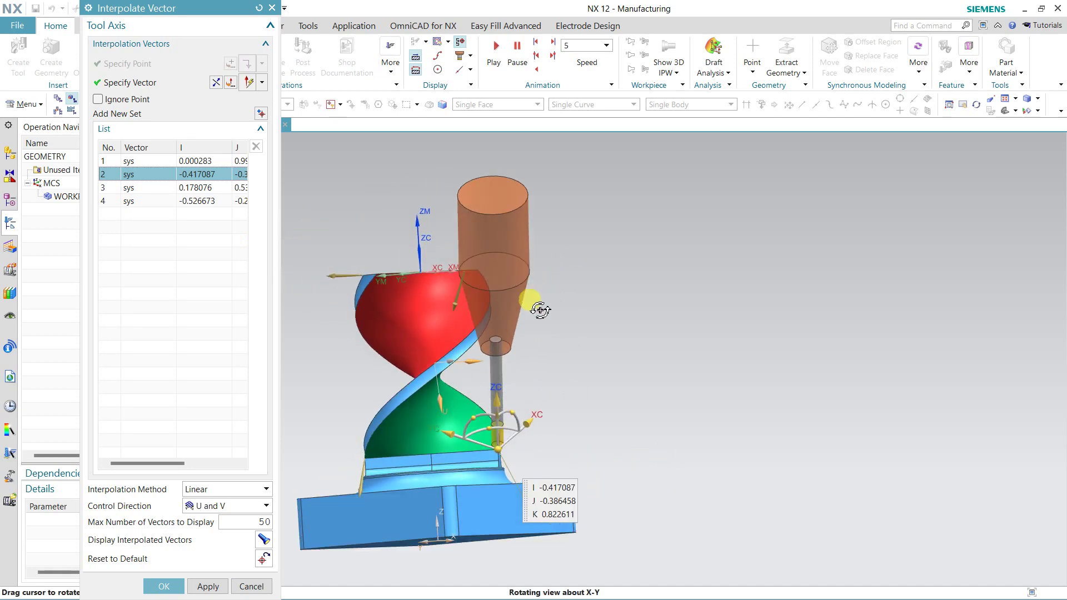
{"action": "left_click", "coordinate": [261, 83]}
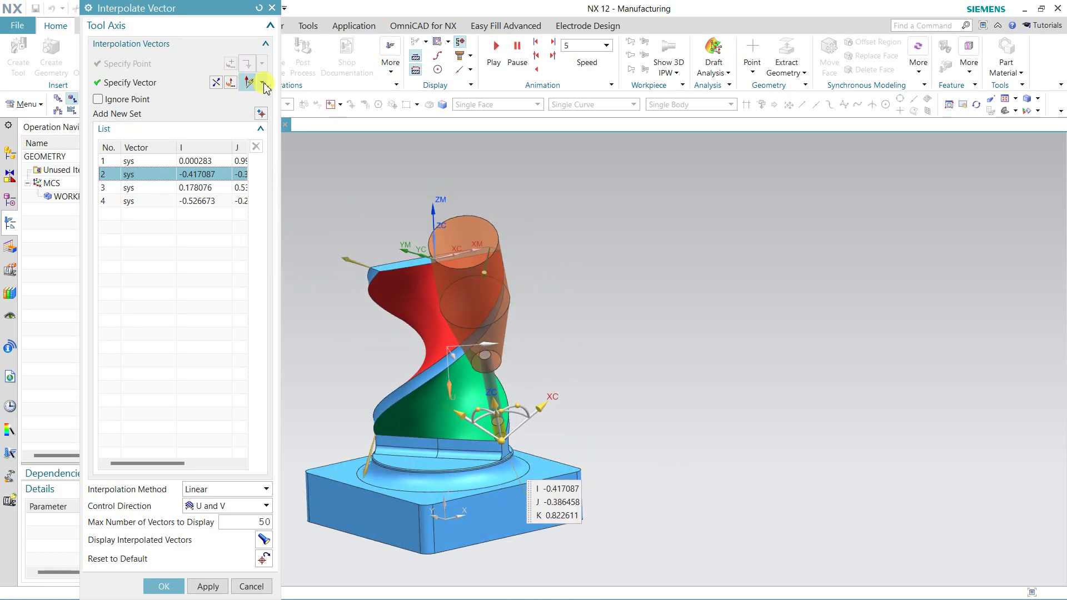
{"action": "left_click", "coordinate": [252, 298]}
{"action": "left_click", "coordinate": [365, 280]}
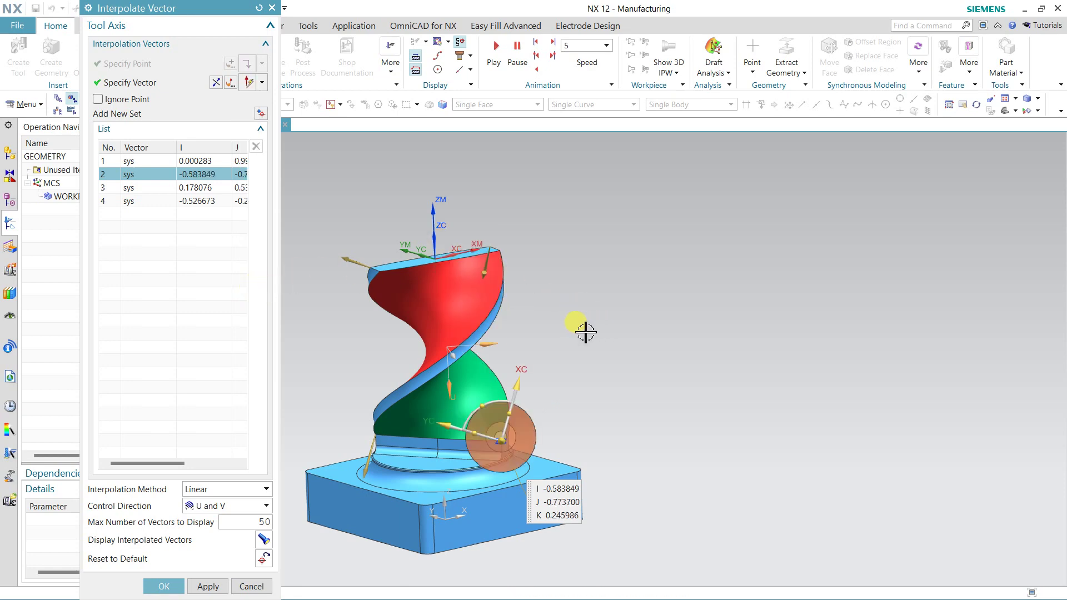
{"action": "middle_click_drag", "start_coordinate": [585, 333], "coordinate": [550, 334]}
Redirect interpolation vector 3 to a new sideways direction
{"action": "left_click", "coordinate": [139, 188]}
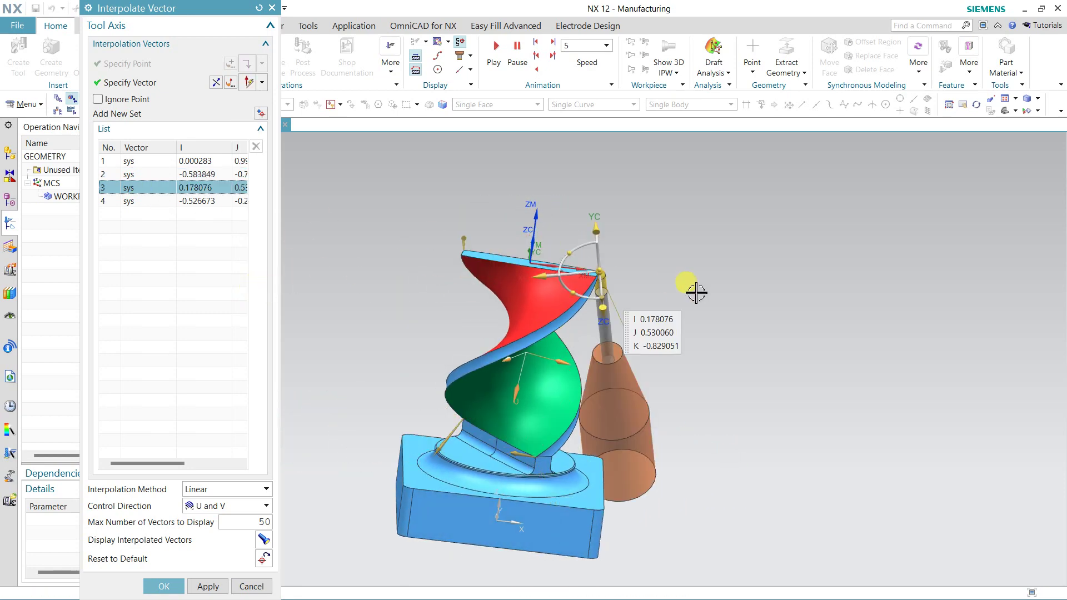
{"action": "mouse_move", "coordinate": [696, 292]}
{"action": "middle_mouse_down"}
{"action": "mouse_move", "coordinate": [536, 272]}
{"action": "mouse_move", "coordinate": [571, 275]}
{"action": "mouse_move", "coordinate": [562, 284]}
{"action": "middle_mouse_up"}
{"action": "left_click", "coordinate": [262, 82]}
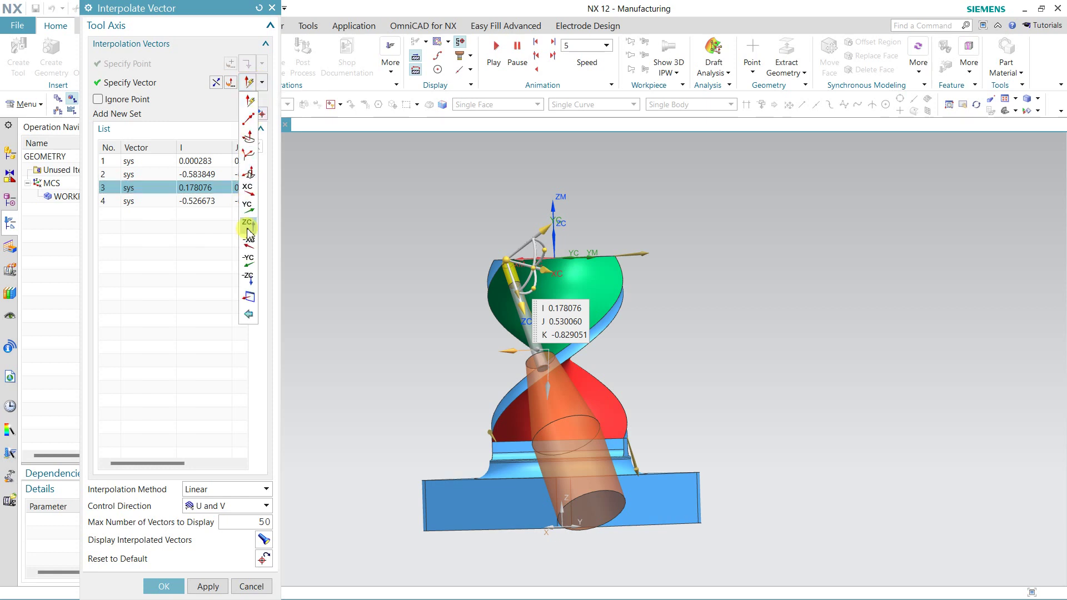
{"action": "left_click", "coordinate": [255, 298]}
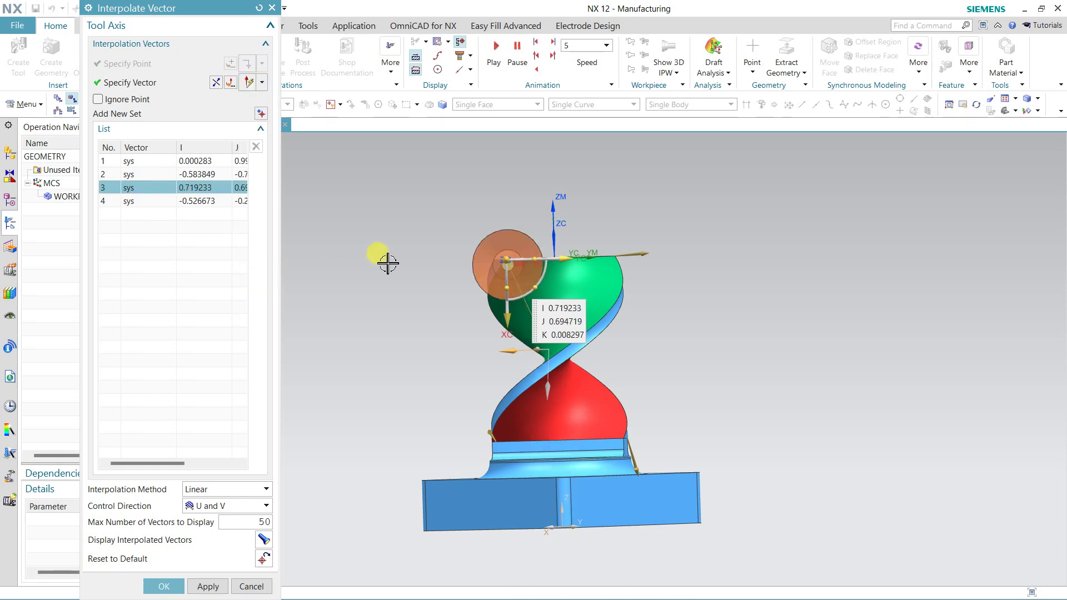
{"action": "middle_click_drag", "start_coordinate": [388, 264], "coordinate": [417, 262]}
Redirect vector 4, tilt it slightly upward, and accept the tool axis
{"action": "left_click", "coordinate": [162, 205]}
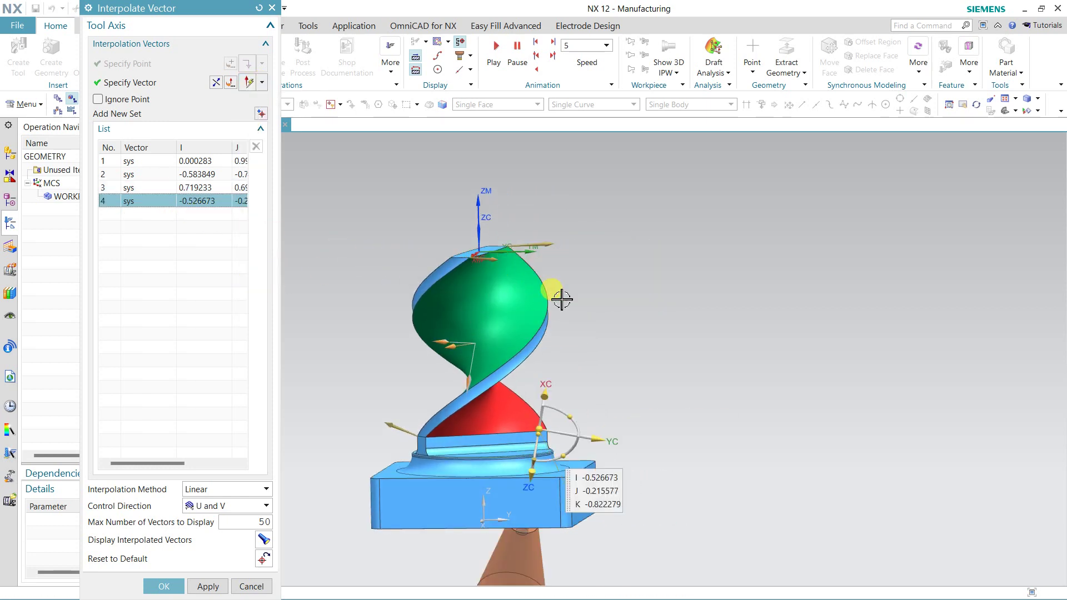
{"action": "mouse_move", "coordinate": [560, 298]}
{"action": "middle_mouse_down"}
{"action": "mouse_move", "coordinate": [383, 340]}
{"action": "mouse_move", "coordinate": [381, 321]}
{"action": "middle_mouse_up"}
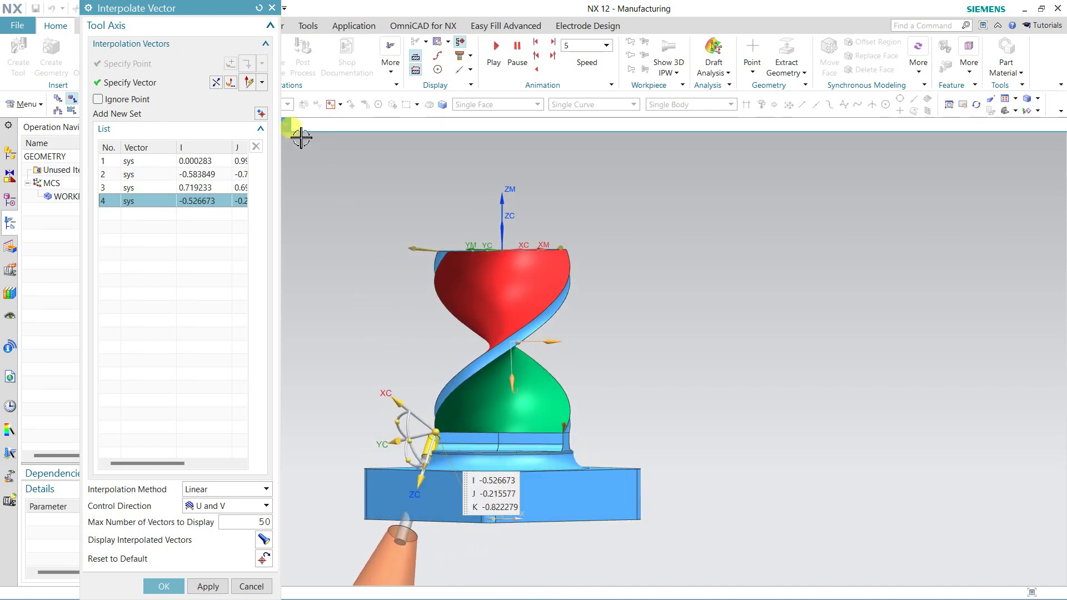
{"action": "left_click", "coordinate": [262, 83]}
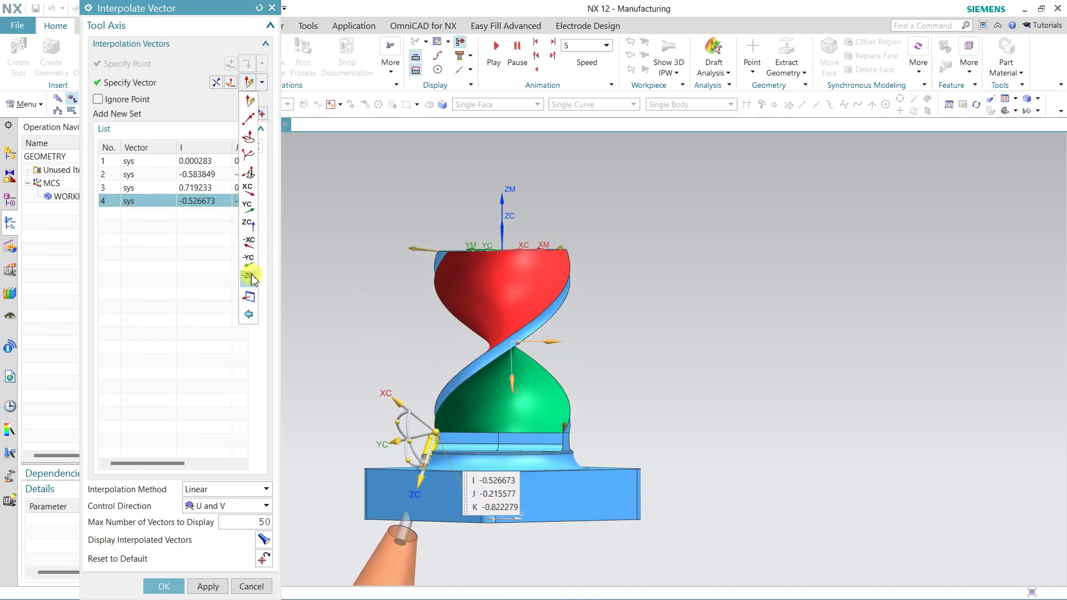
{"action": "left_click", "coordinate": [253, 298]}
{"action": "mouse_move", "coordinate": [346, 317]}
{"action": "middle_mouse_down"}
{"action": "mouse_move", "coordinate": [418, 321]}
{"action": "mouse_move", "coordinate": [394, 410]}
{"action": "middle_mouse_up"}
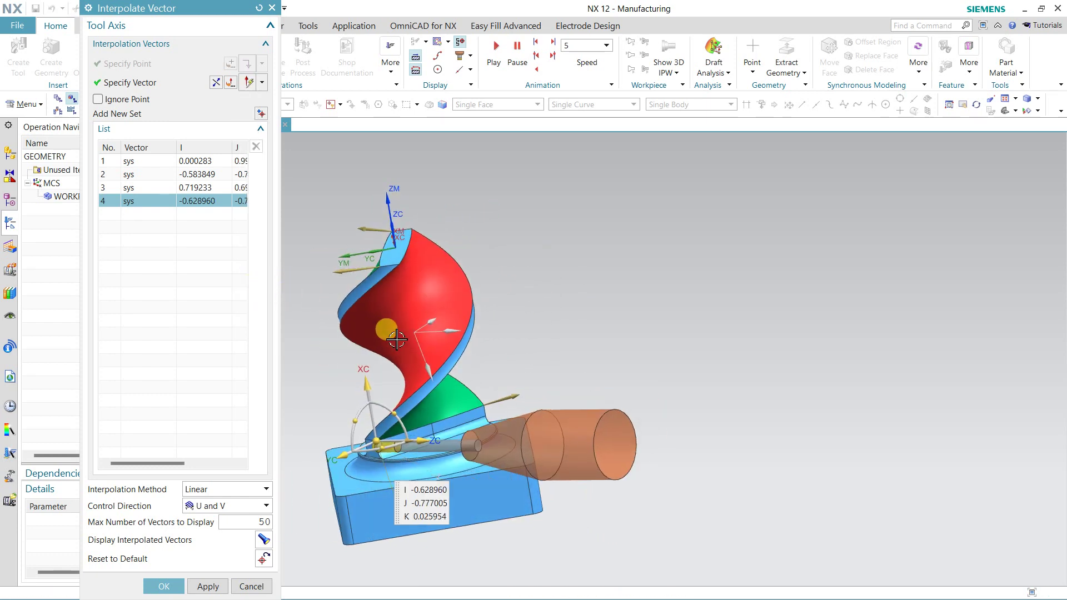
{"action": "left_click_drag", "start_coordinate": [393, 409], "coordinate": [393, 409]}
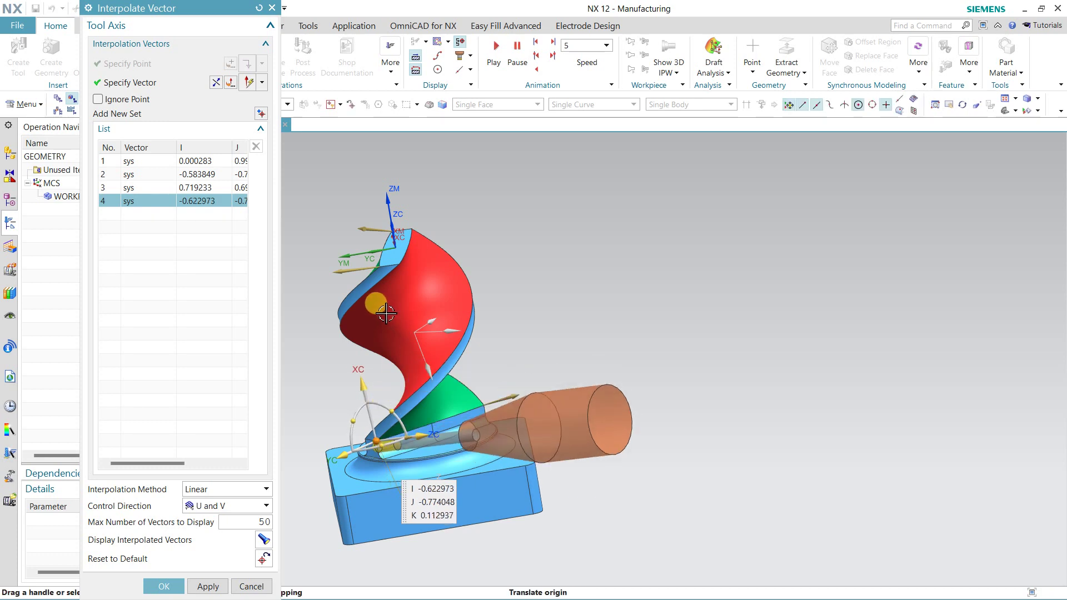
{"action": "left_click", "coordinate": [162, 585]}
Generate the Variable Streamline toolpath and inspect it from several angles
{"action": "mouse_move", "coordinate": [603, 293]}
{"action": "middle_mouse_down"}
{"action": "mouse_move", "coordinate": [532, 302]}
{"action": "mouse_move", "coordinate": [638, 262]}
{"action": "mouse_move", "coordinate": [638, 238]}
{"action": "mouse_move", "coordinate": [467, 219]}
{"action": "mouse_move", "coordinate": [486, 233]}
{"action": "mouse_move", "coordinate": [478, 240]}
{"action": "middle_mouse_up"}
{"action": "left_click", "coordinate": [151, 479]}
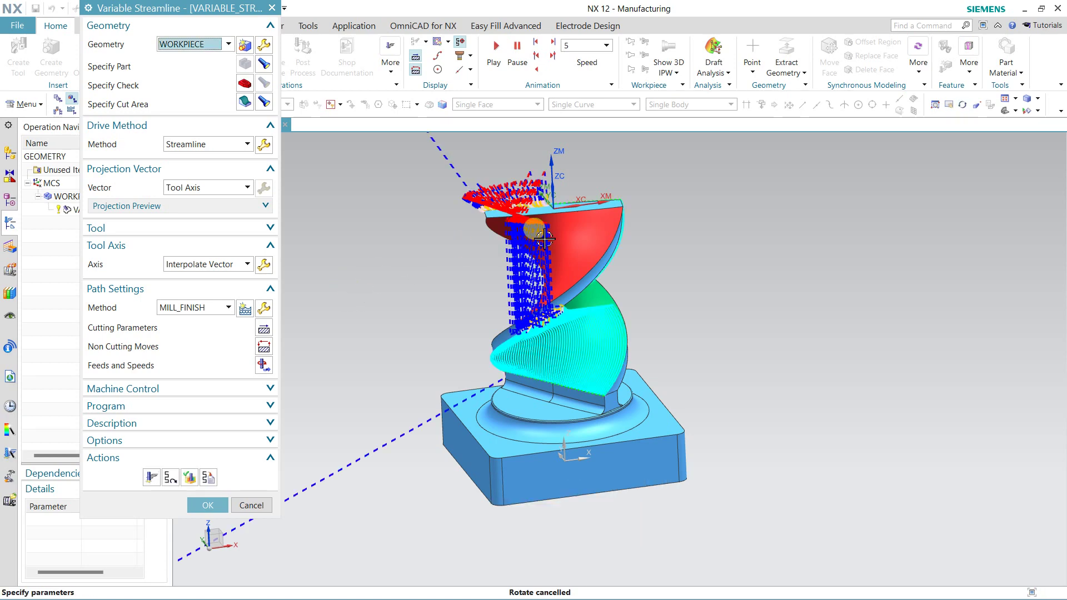
{"action": "mouse_move", "coordinate": [689, 273]}
{"action": "middle_mouse_down"}
{"action": "mouse_move", "coordinate": [588, 274]}
{"action": "mouse_move", "coordinate": [447, 322]}
{"action": "middle_mouse_up"}
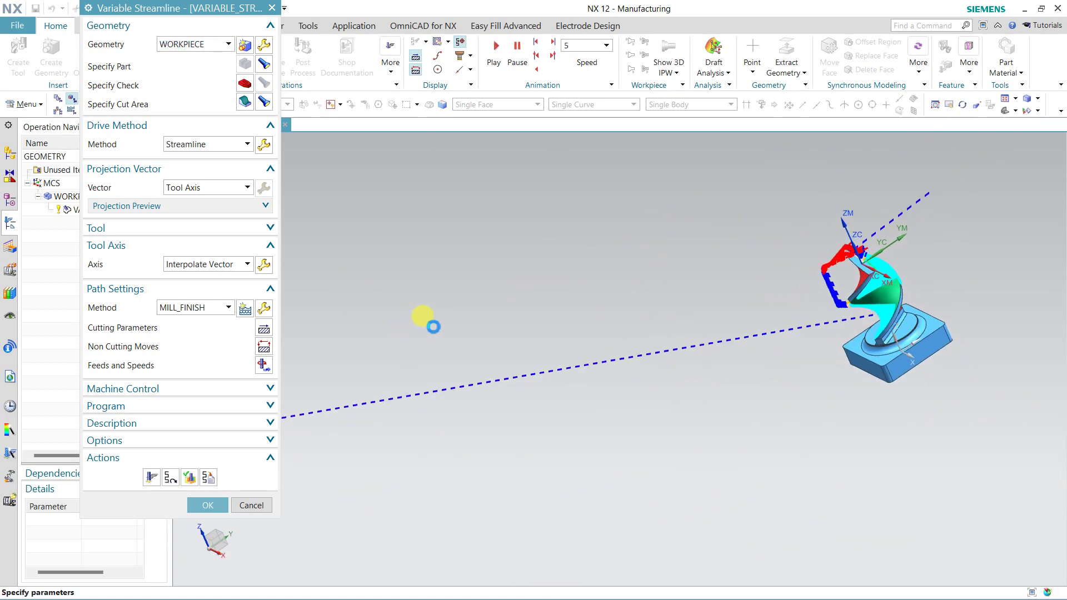
{"action": "scroll", "coordinate": [965, 281], "scroll_direction": "up", "scroll_amount": 2}
{"action": "scroll", "coordinate": [899, 265], "scroll_direction": "up", "scroll_amount": 3}
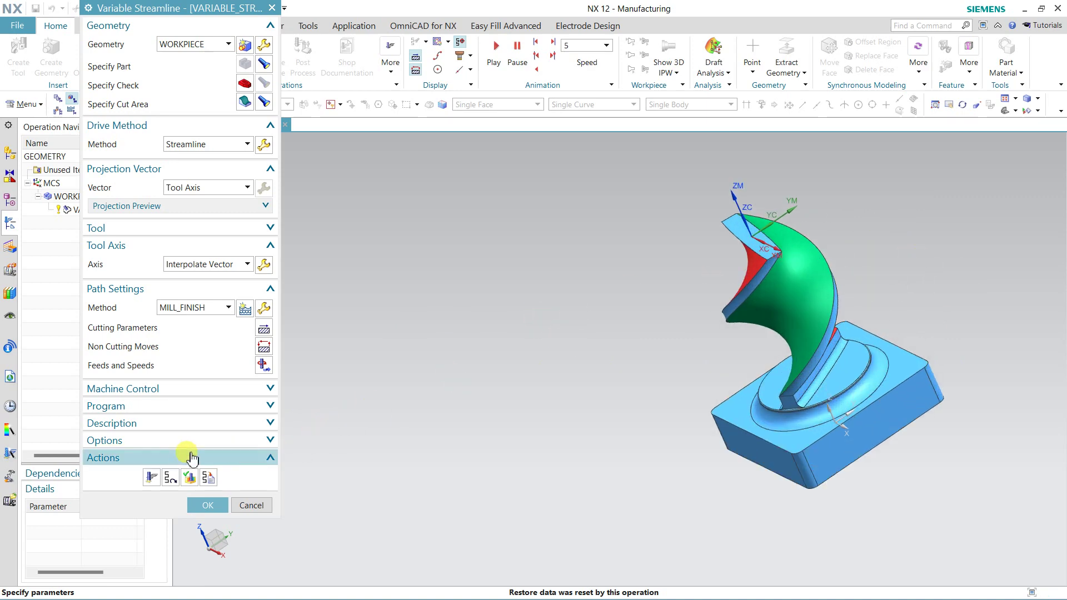
{"action": "left_click", "coordinate": [169, 478]}
{"action": "mouse_move", "coordinate": [572, 354]}
{"action": "middle_mouse_down"}
{"action": "mouse_move", "coordinate": [595, 338]}
{"action": "mouse_move", "coordinate": [610, 305]}
{"action": "mouse_move", "coordinate": [634, 334]}
{"action": "mouse_move", "coordinate": [646, 323]}
{"action": "mouse_move", "coordinate": [555, 469]}
{"action": "middle_mouse_up"}
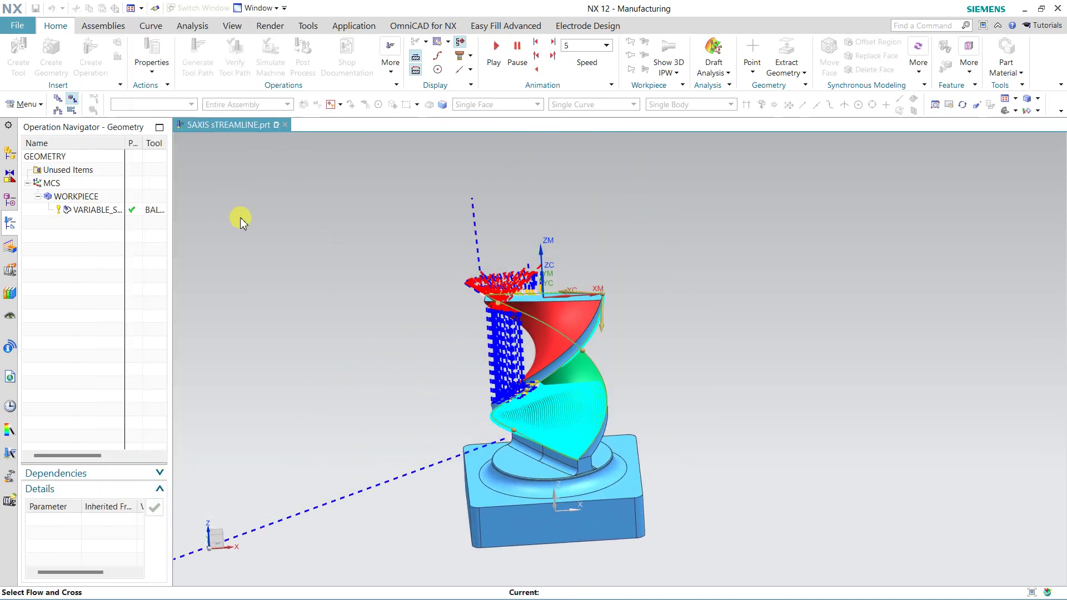
Change the streamline drive cut pattern from Zig Zag to one-way Zig and confirm
{"action": "left_click", "coordinate": [208, 452]}
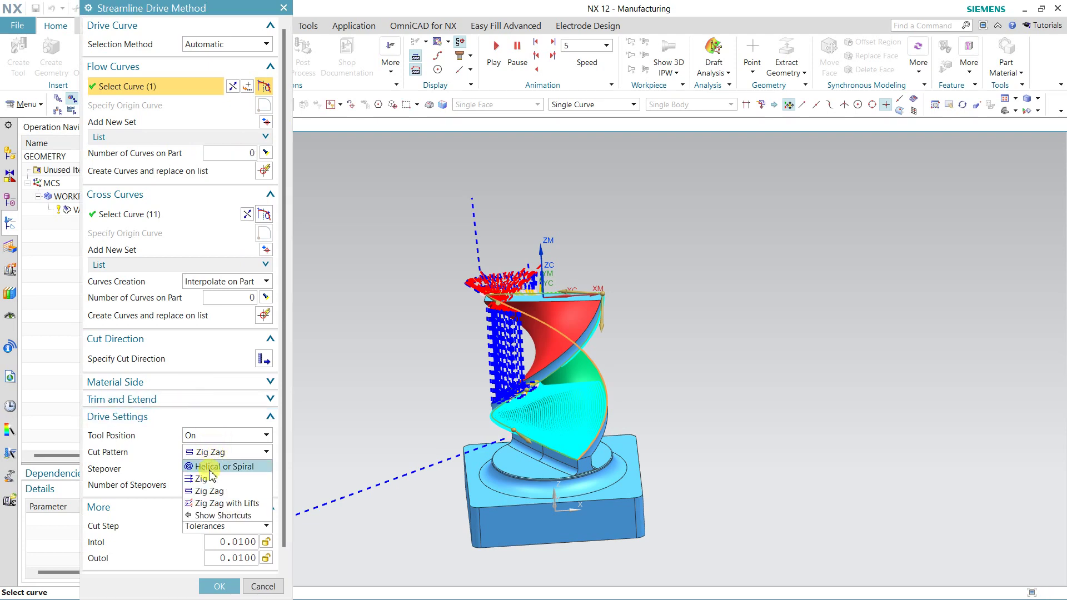
{"action": "left_click", "coordinate": [210, 489]}
{"action": "left_click", "coordinate": [217, 586]}
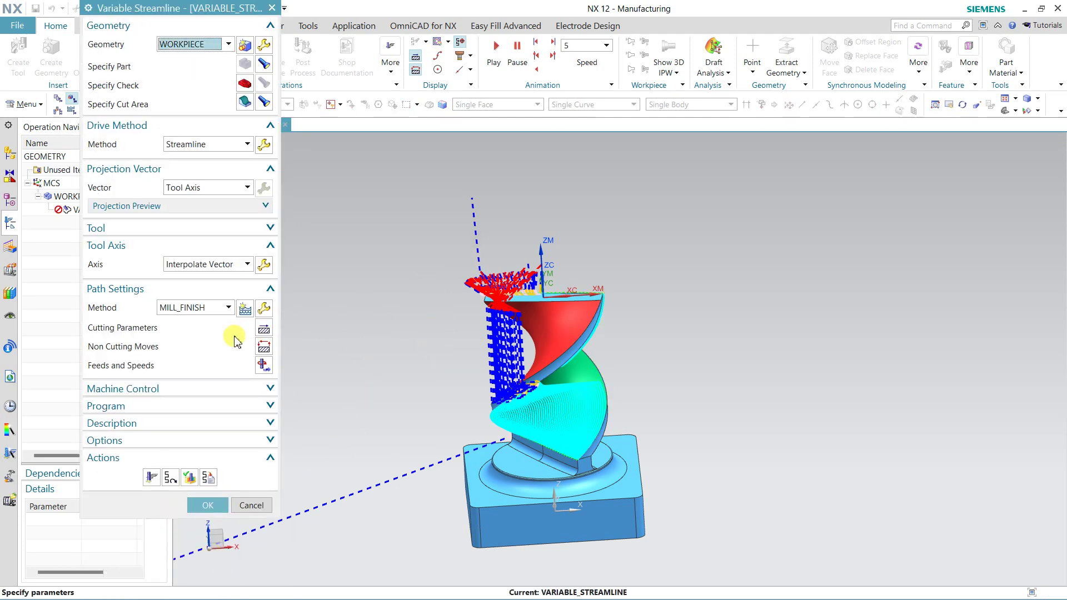
{"action": "middle_click", "coordinate": [338, 282]}
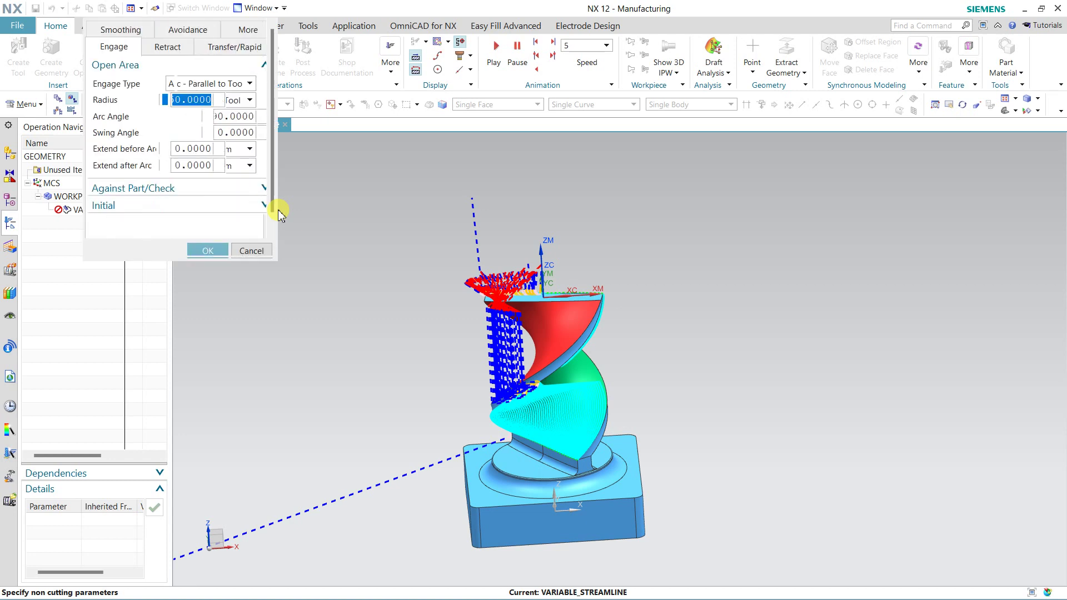
Set the Transfer/Rapid clearance to a Bounding Box at distance 3, preview it, and accept
{"action": "left_click", "coordinate": [244, 44]}
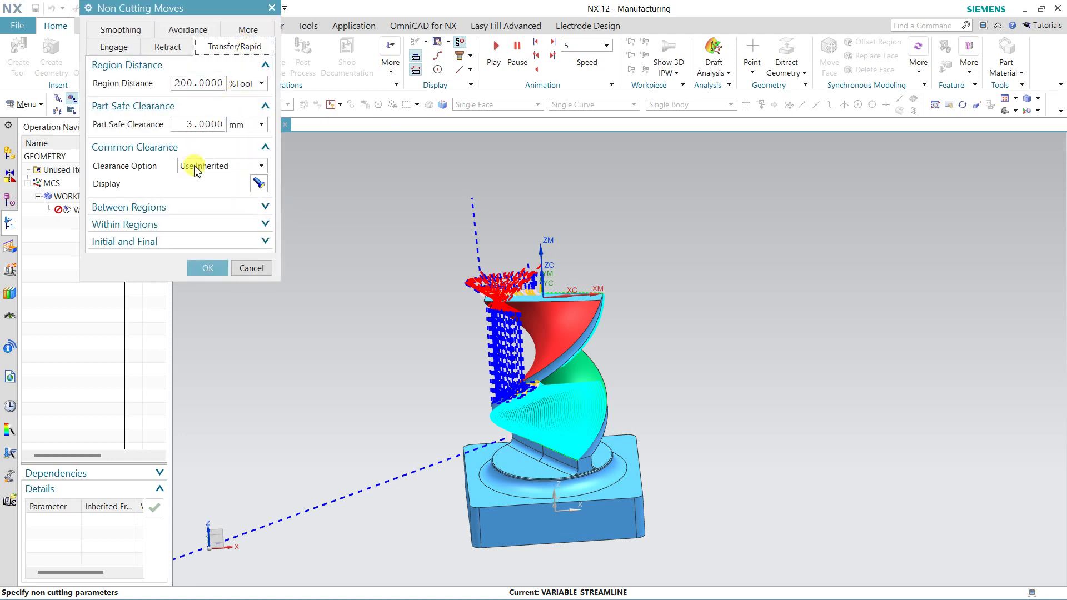
{"action": "left_click", "coordinate": [261, 165]}
{"action": "left_click", "coordinate": [201, 243]}
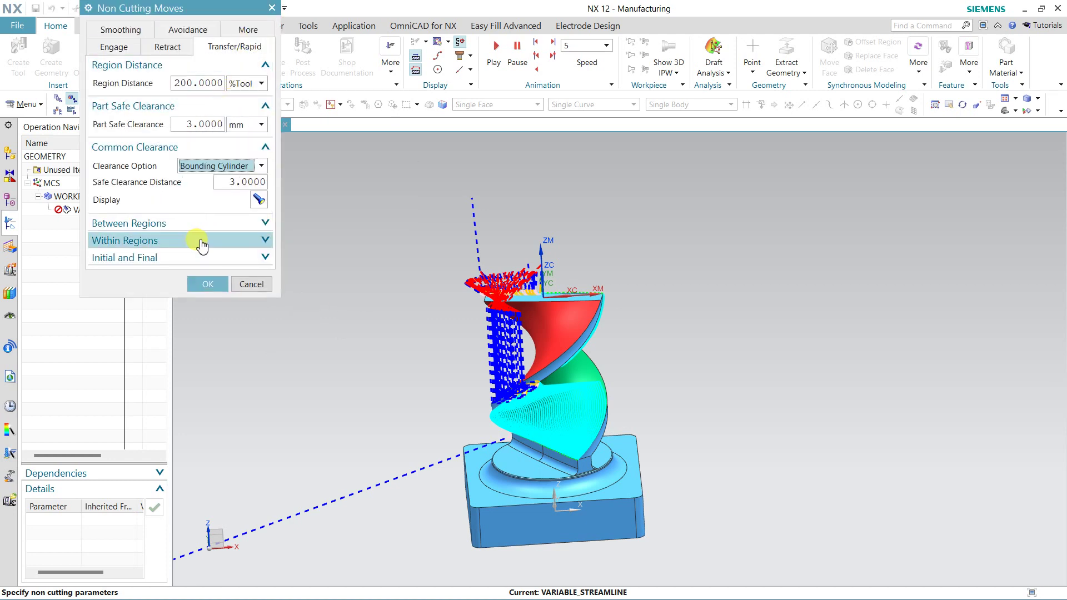
{"action": "left_click", "coordinate": [204, 167]}
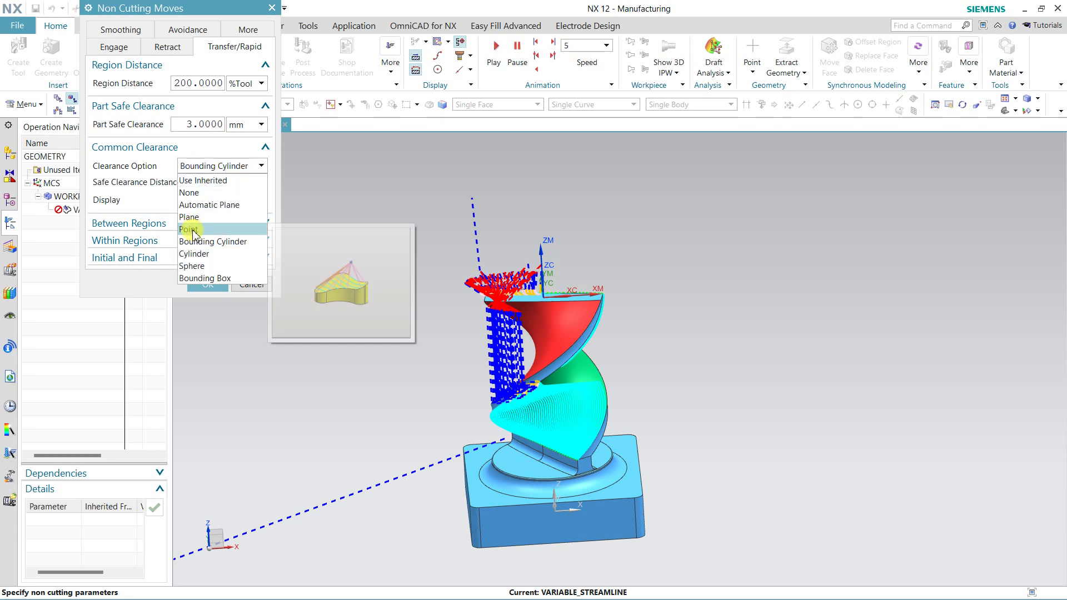
{"action": "left_click", "coordinate": [204, 278]}
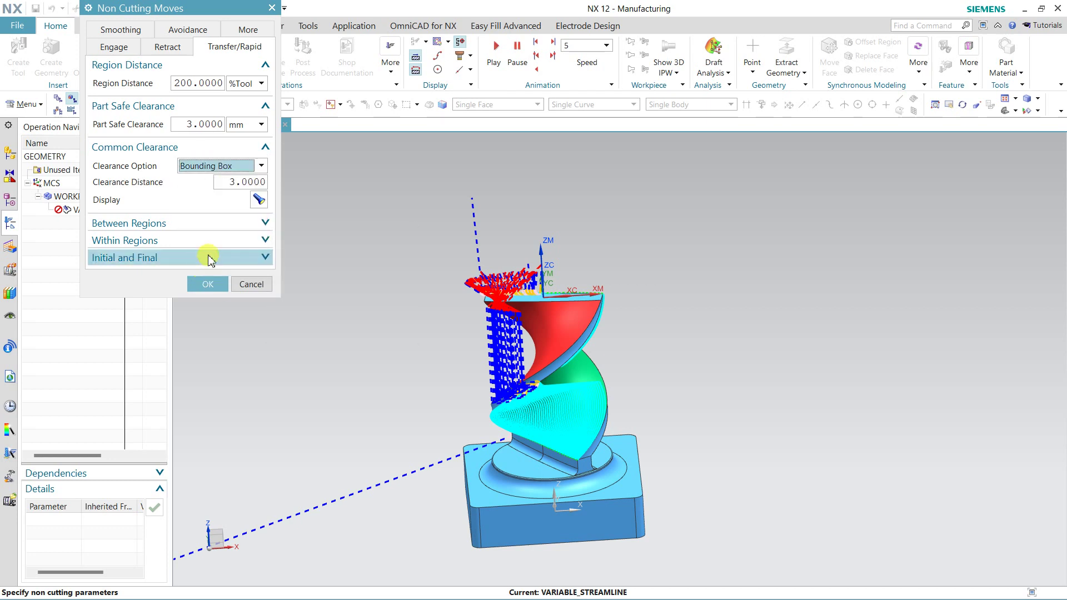
{"action": "left_click", "coordinate": [257, 199]}
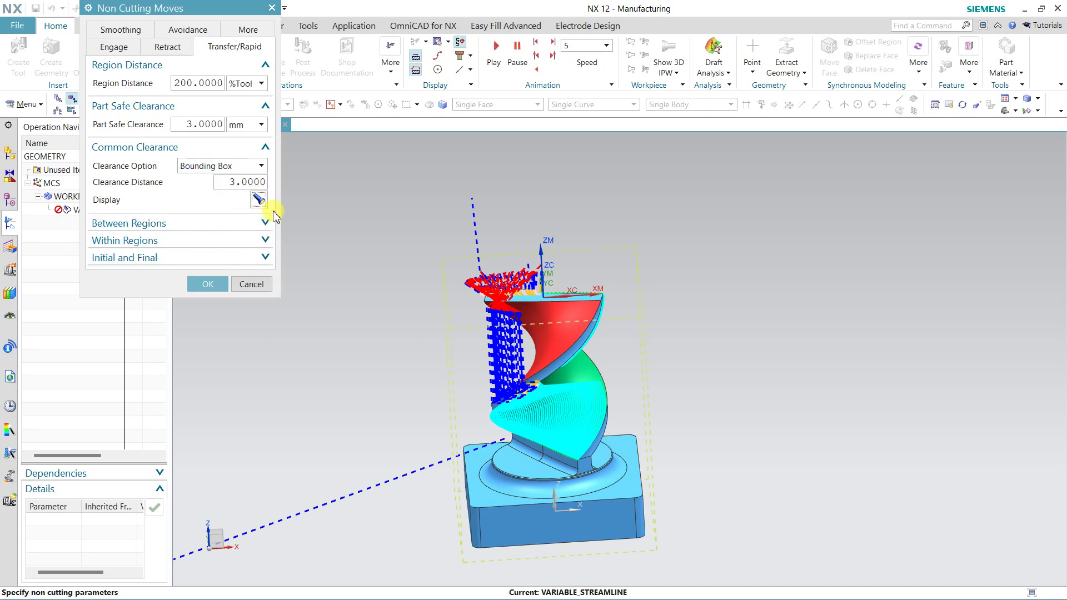
{"action": "left_click", "coordinate": [212, 285]}
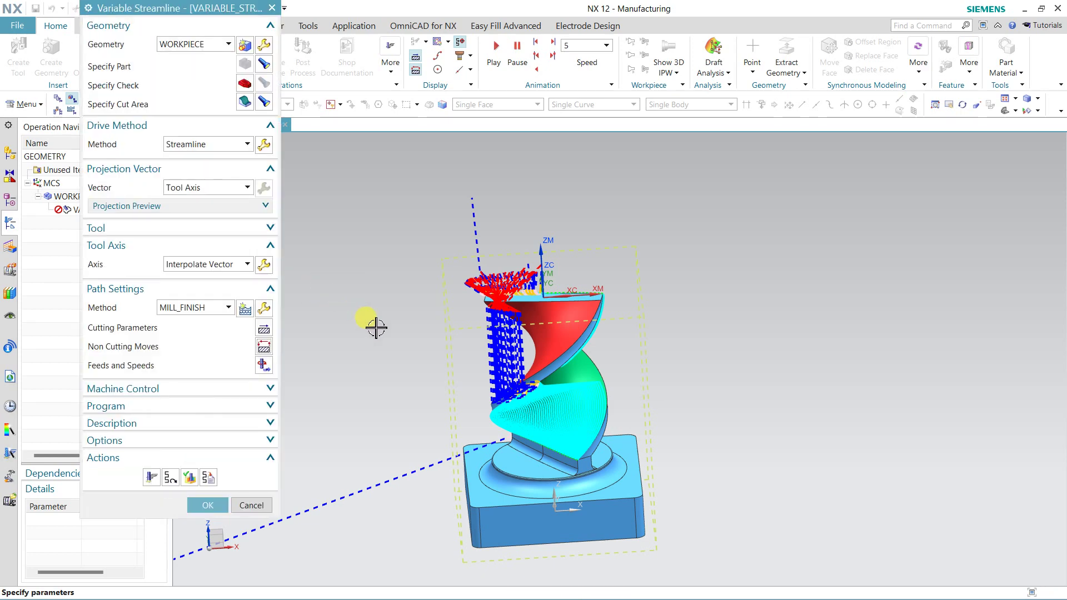
{"action": "middle_click_drag", "start_coordinate": [374, 324], "coordinate": [401, 330]}
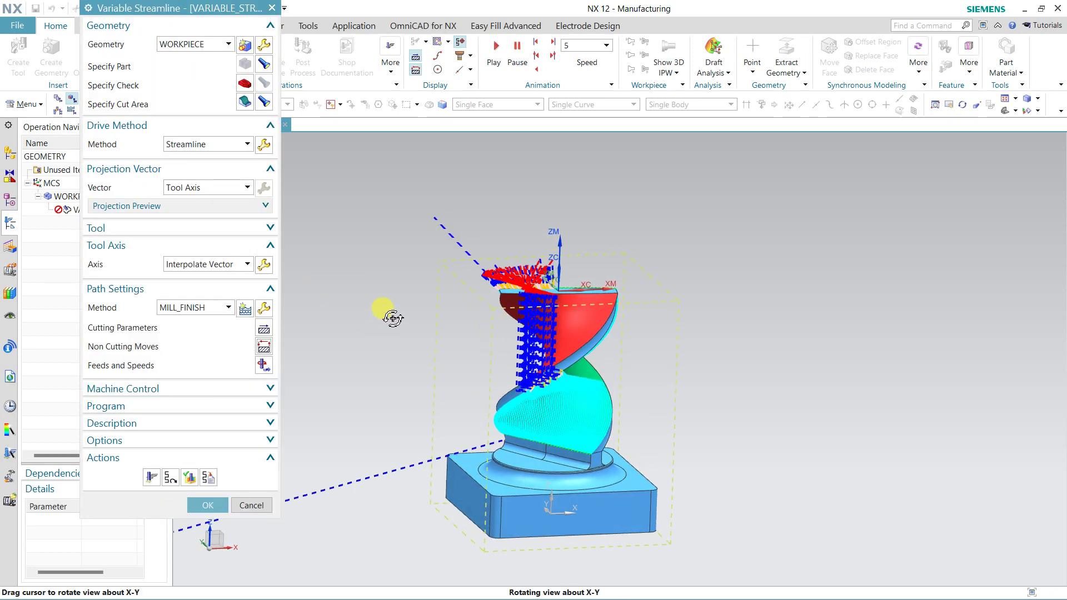
{"action": "left_click", "coordinate": [264, 332]}
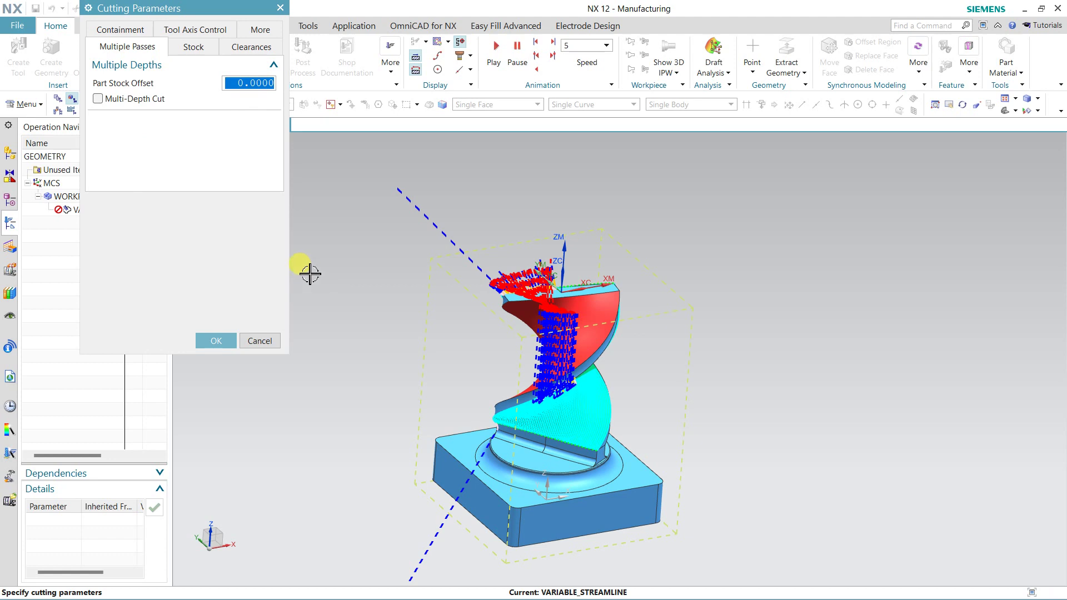
{"action": "left_click", "coordinate": [127, 30]}
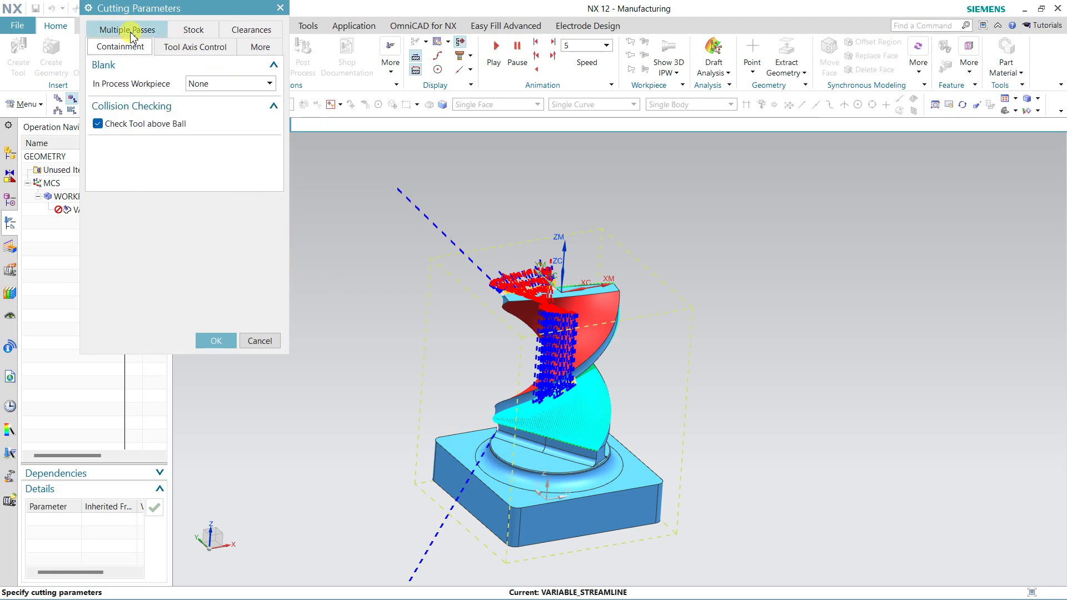
{"action": "left_click", "coordinate": [176, 46]}
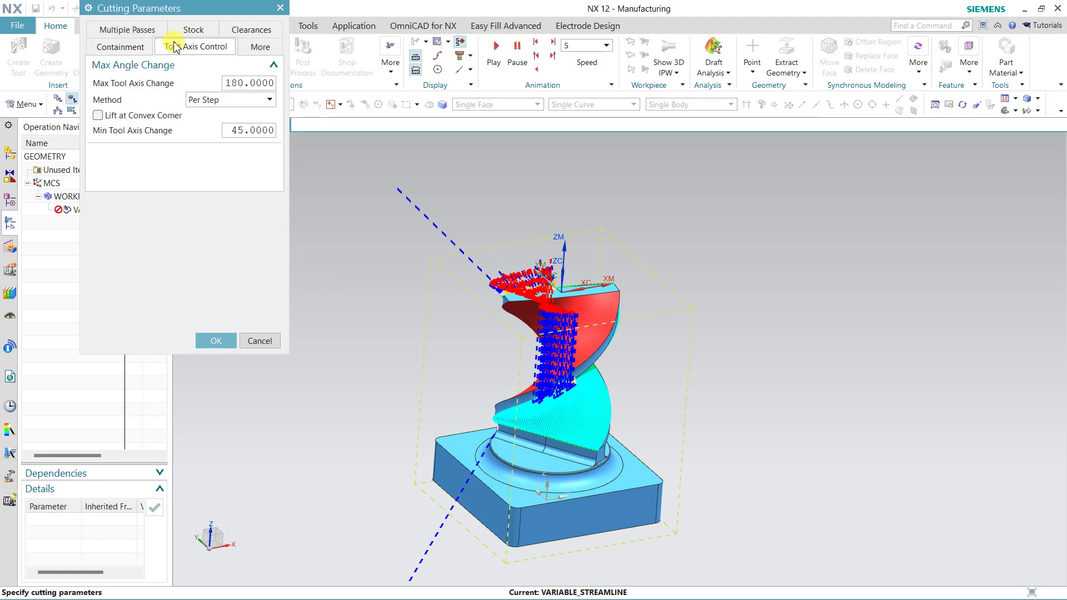
{"action": "left_click", "coordinate": [256, 50]}
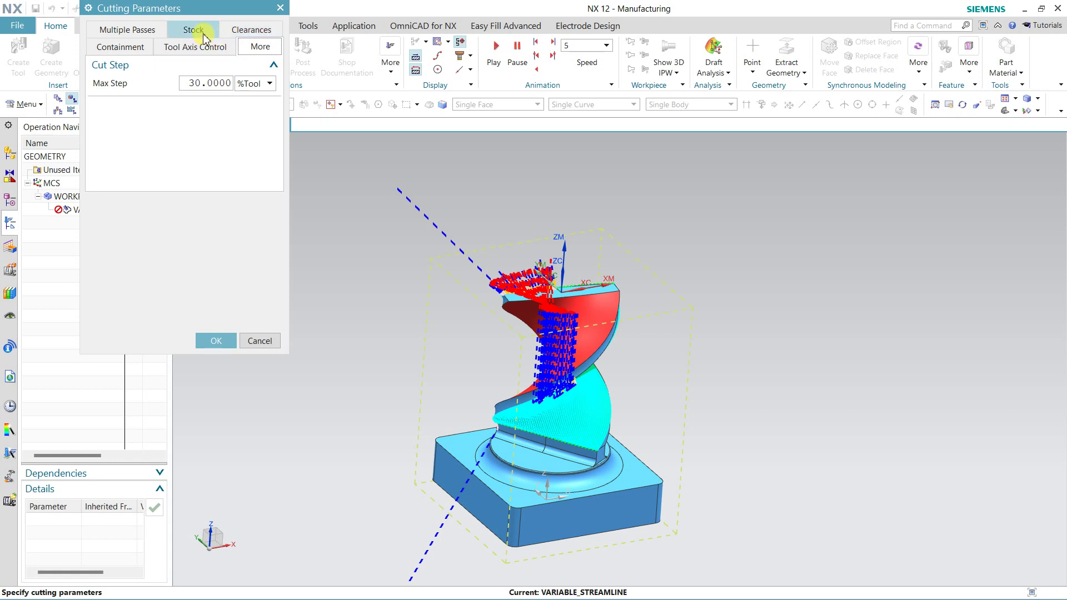
{"action": "left_click", "coordinate": [208, 342]}
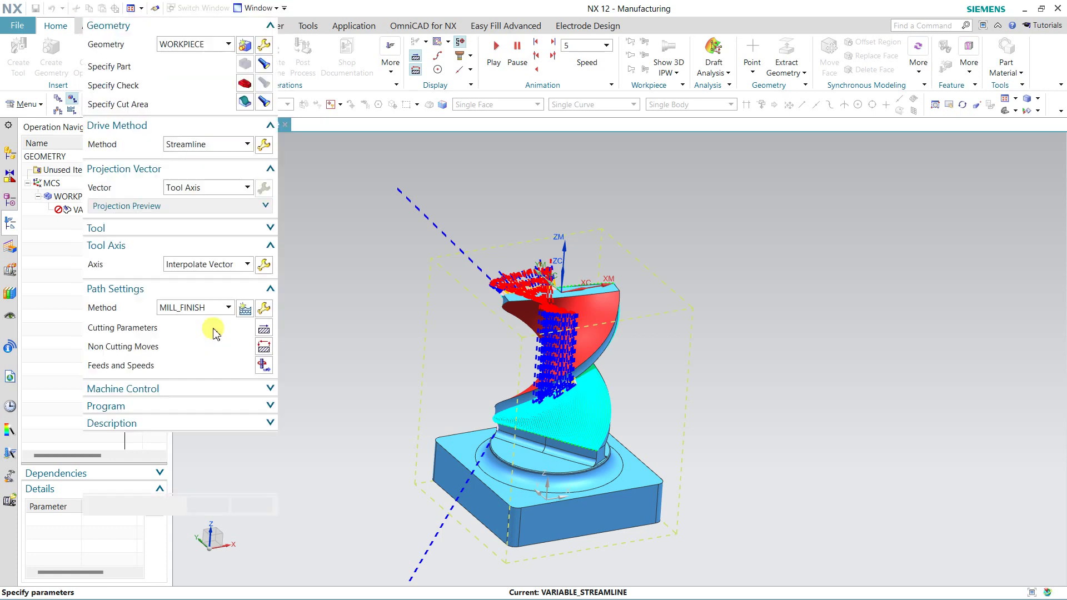
Generate the Variable Streamline toolpath over the helical face and orbit to inspect it
{"action": "left_click", "coordinate": [151, 478]}
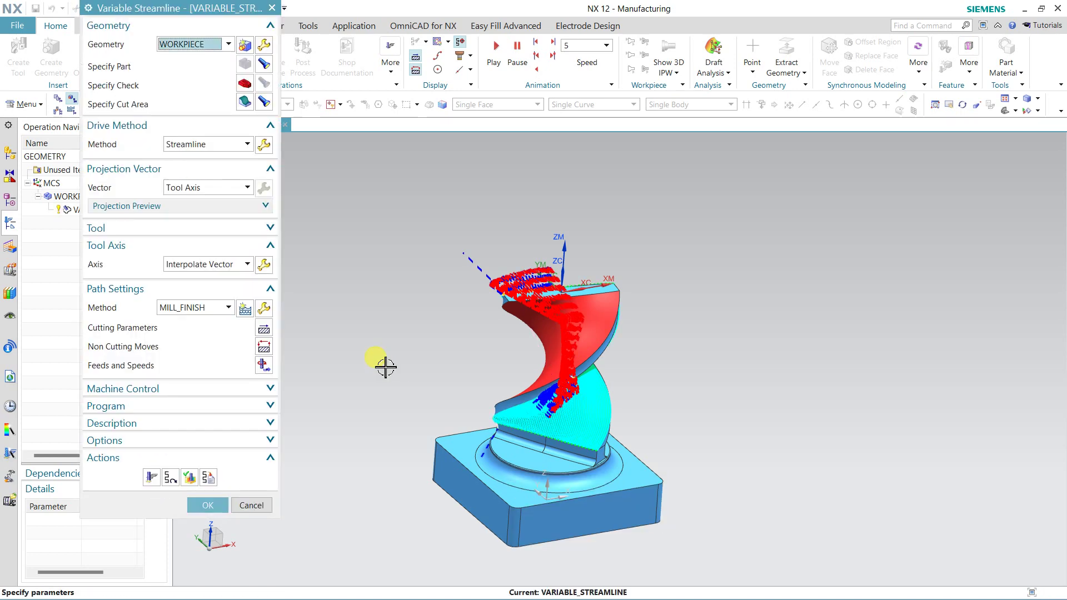
{"action": "mouse_move", "coordinate": [711, 367]}
{"action": "middle_mouse_down"}
{"action": "mouse_move", "coordinate": [603, 338]}
{"action": "mouse_move", "coordinate": [543, 367]}
{"action": "middle_mouse_up"}
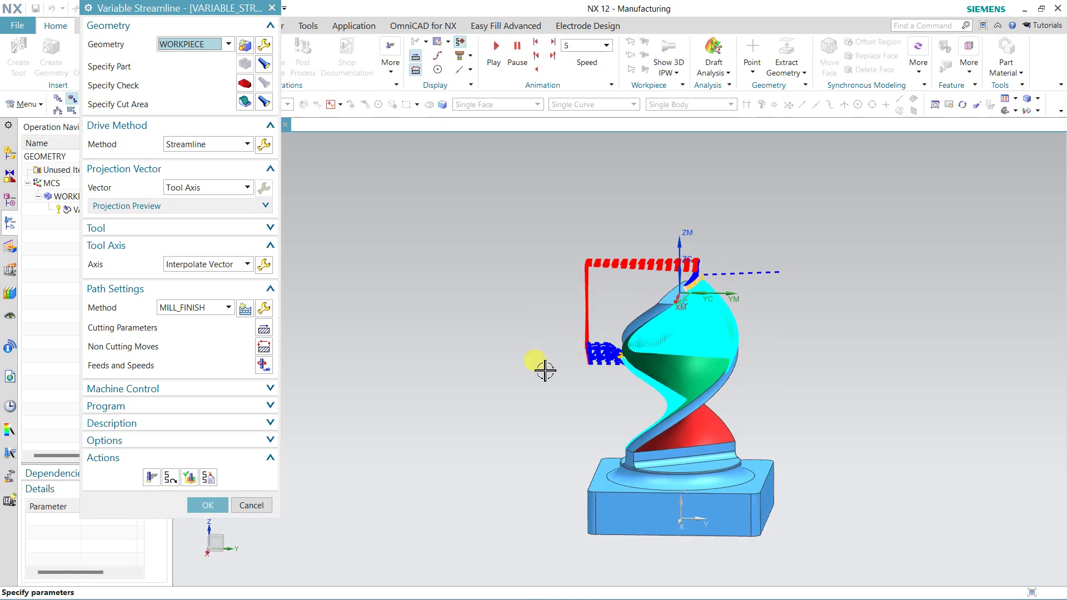
Verify the toolpath with a replay at animation speed 7, running it to the end
{"action": "left_click", "coordinate": [188, 476]}
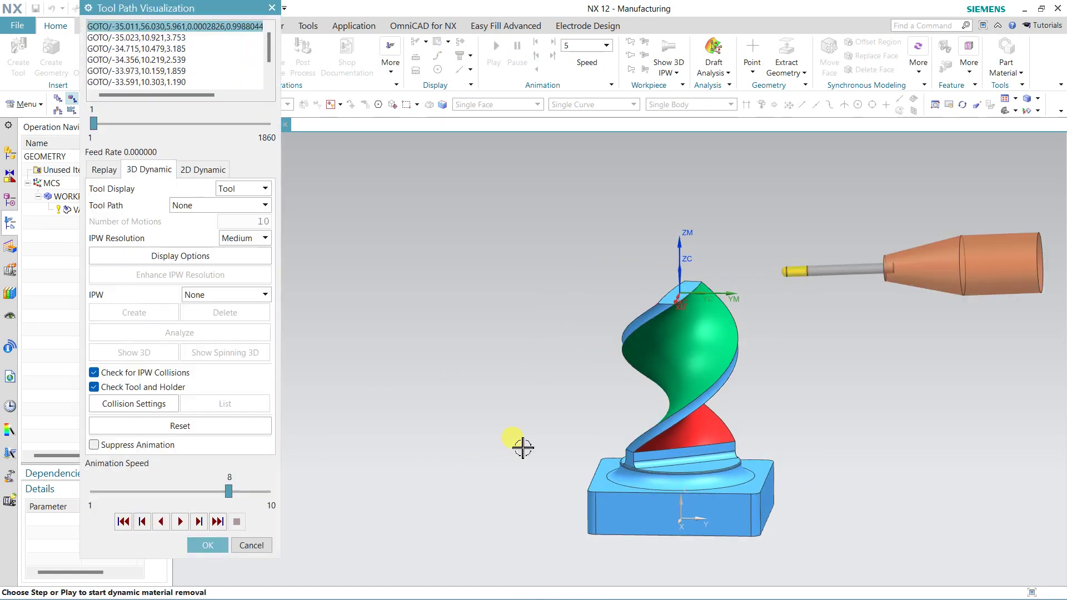
{"action": "middle_click_drag", "start_coordinate": [412, 432], "coordinate": [797, 548]}
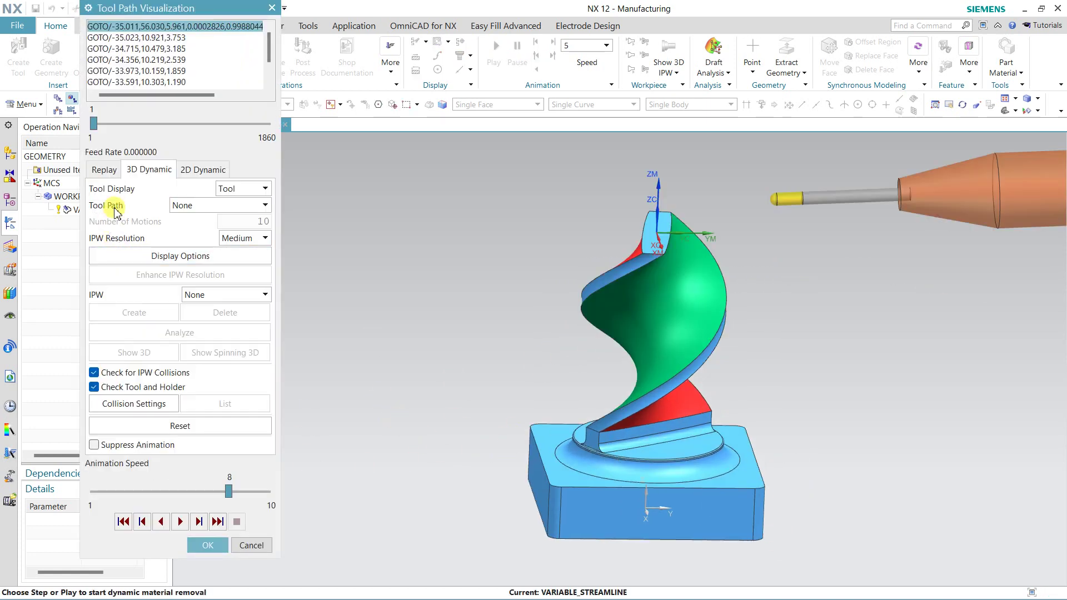
{"action": "left_click", "coordinate": [104, 170]}
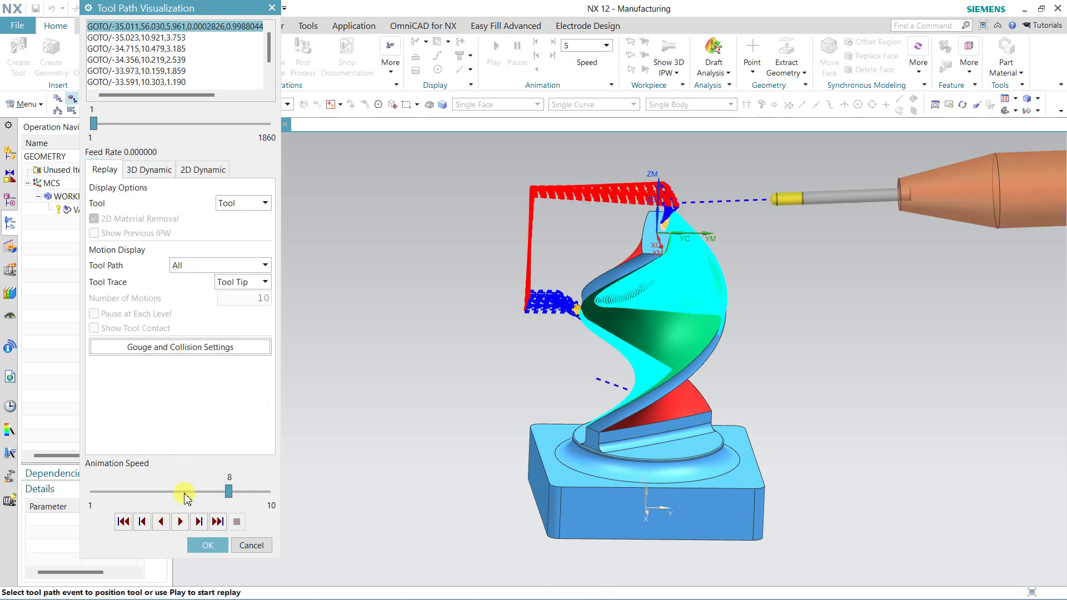
{"action": "left_click", "coordinate": [185, 493]}
{"action": "left_click", "coordinate": [180, 521]}
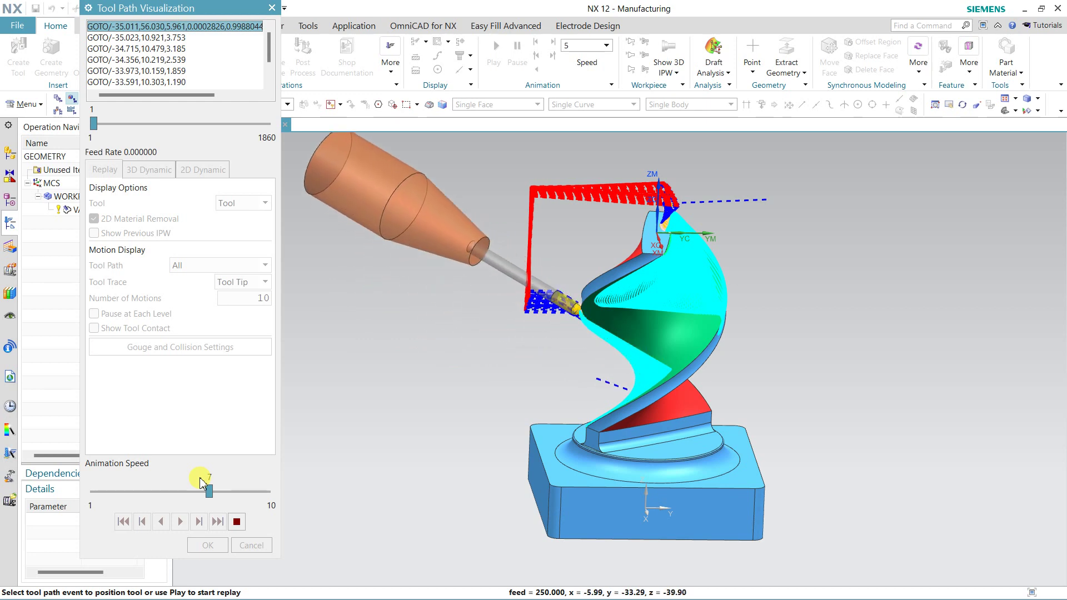
{"action": "left_click", "coordinate": [217, 521]}
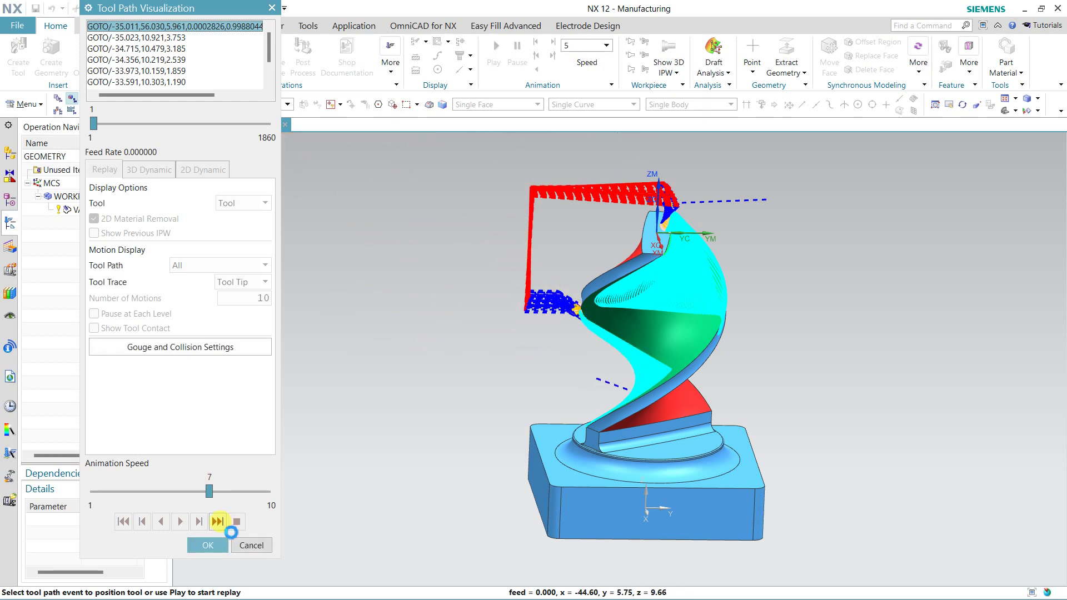
{"action": "left_click", "coordinate": [213, 544]}
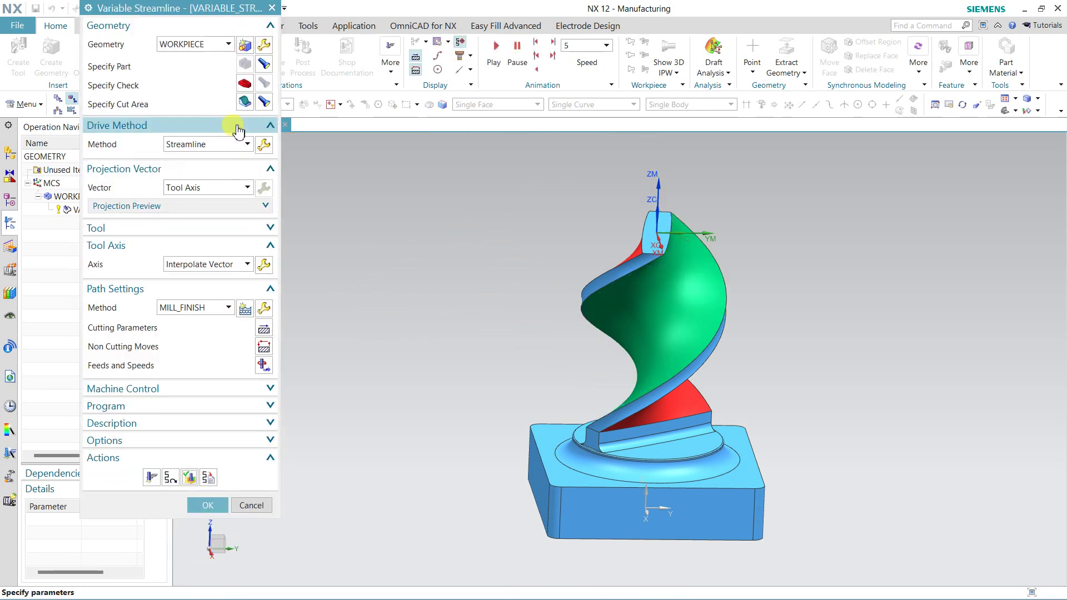
Reopen the Interpolate Vector list, enlarge it, and preview vectors 1 and 2 on the part
{"action": "left_click", "coordinate": [264, 265]}
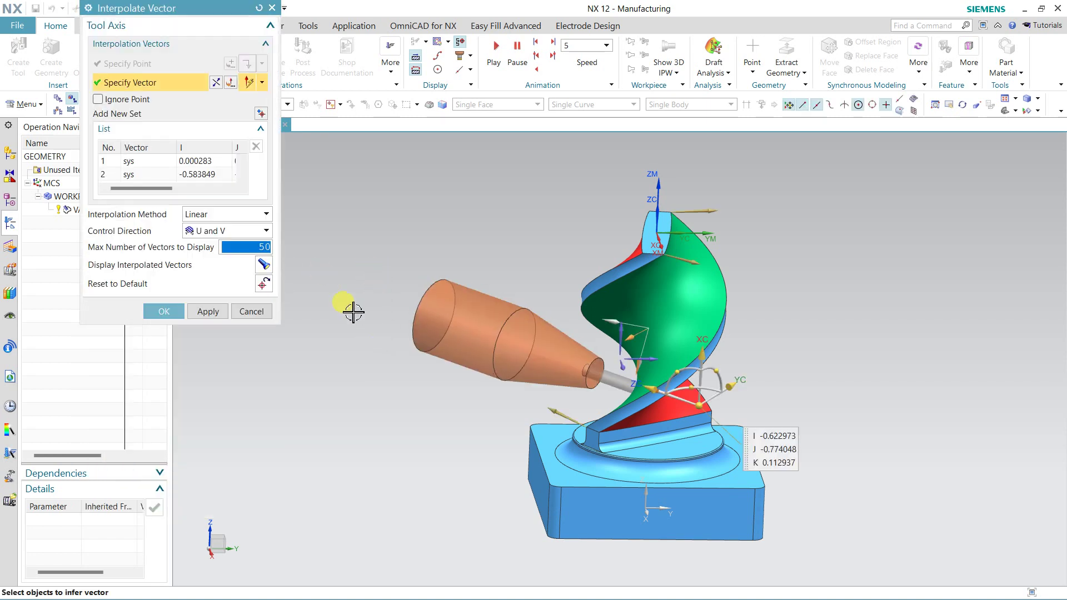
{"action": "left_click_drag", "start_coordinate": [176, 323], "coordinate": [174, 460]}
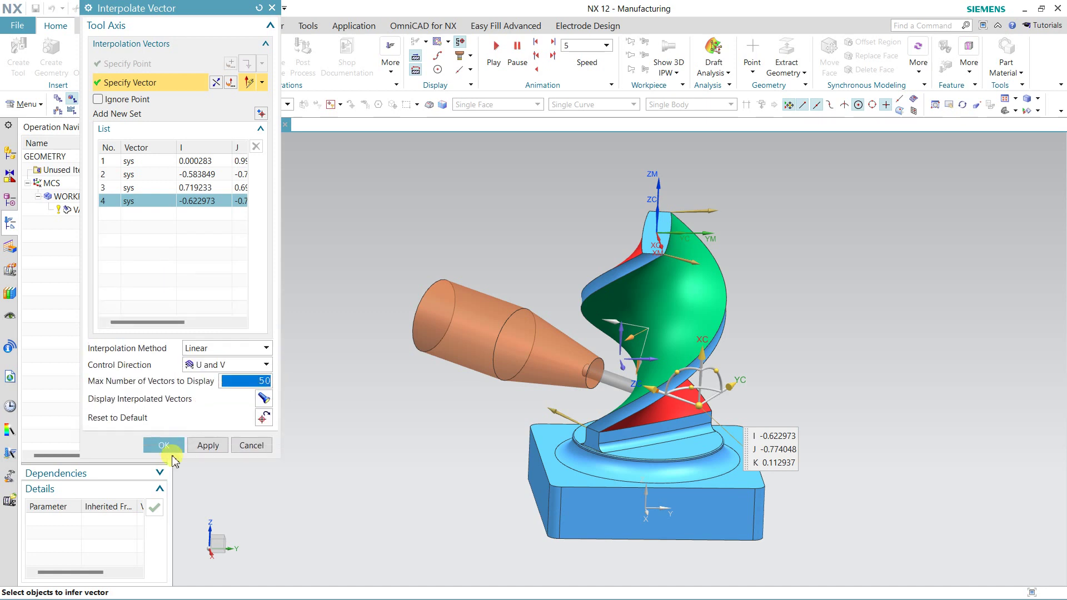
{"action": "mouse_move", "coordinate": [438, 362]}
{"action": "middle_mouse_down"}
{"action": "mouse_move", "coordinate": [419, 381]}
{"action": "mouse_move", "coordinate": [434, 386]}
{"action": "mouse_move", "coordinate": [409, 368]}
{"action": "middle_mouse_up"}
{"action": "left_click", "coordinate": [146, 161]}
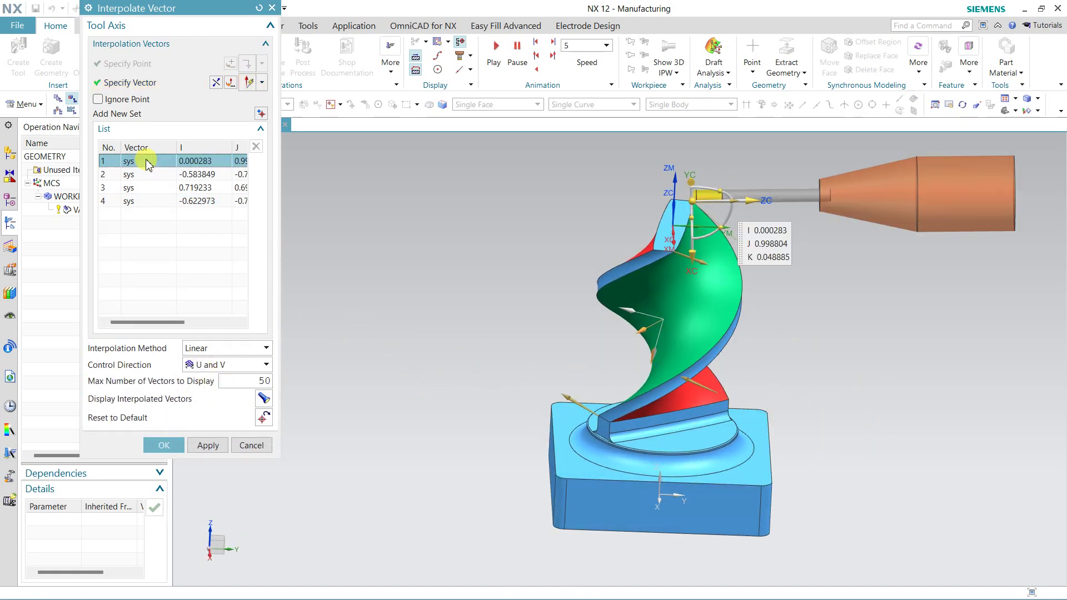
{"action": "left_click", "coordinate": [142, 176]}
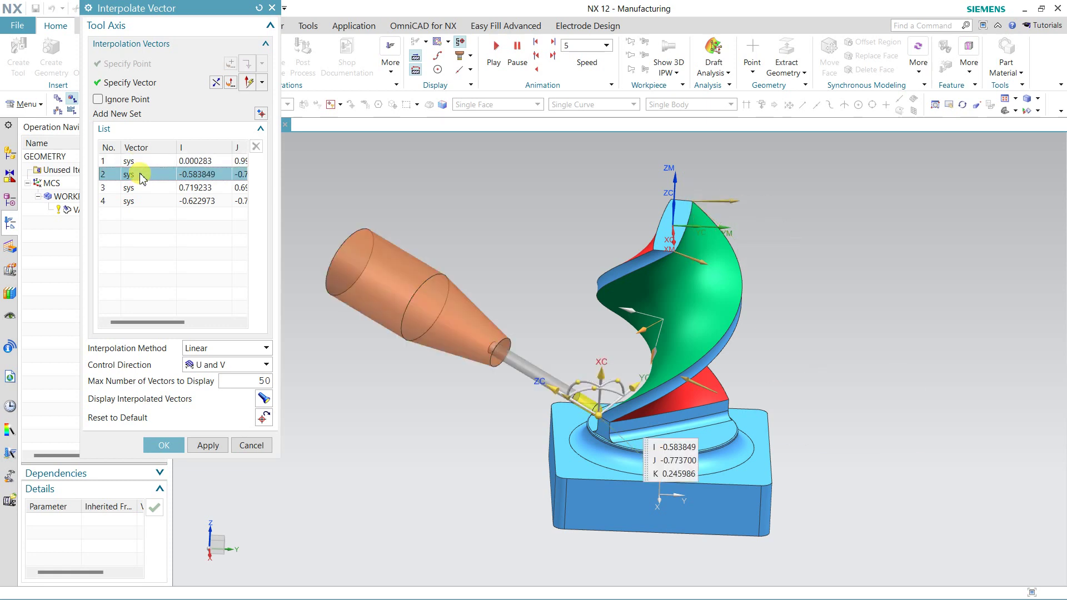
{"action": "left_click", "coordinate": [138, 162]}
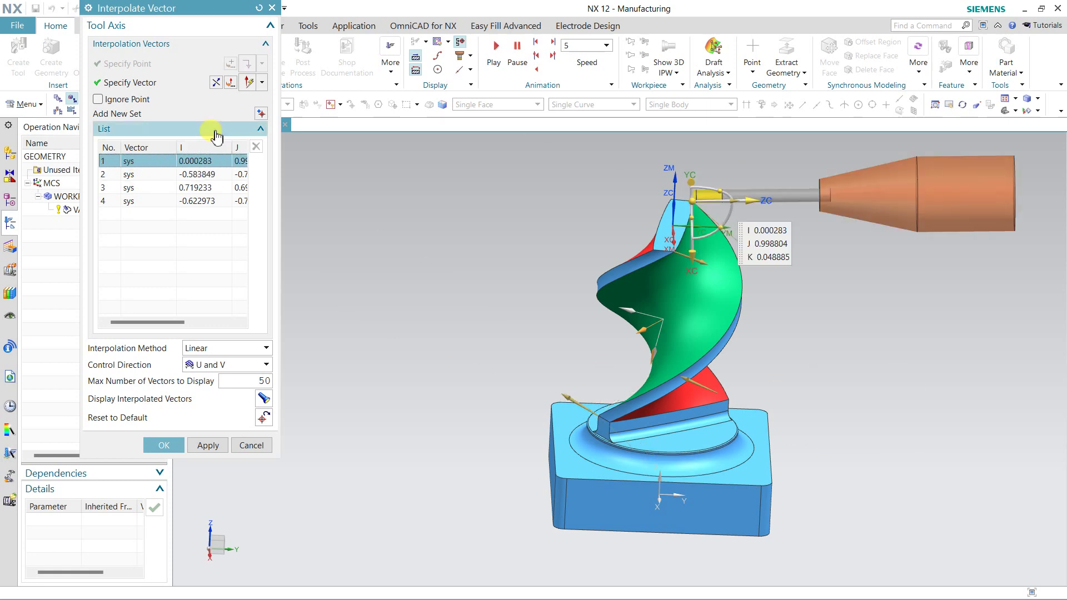
{"action": "left_click", "coordinate": [260, 114]}
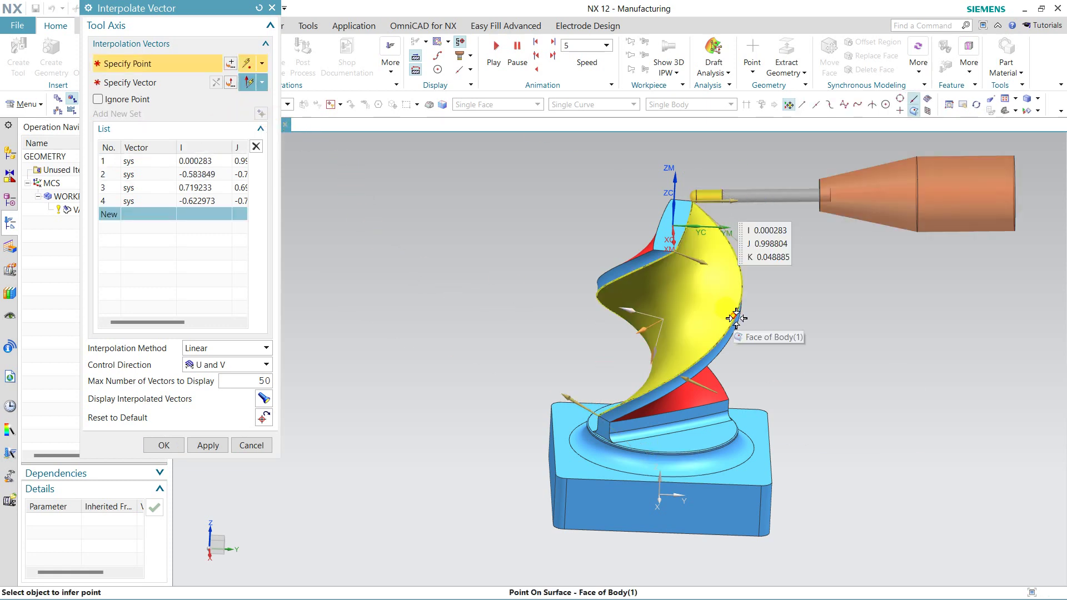
Add a fifth tool-axis vector (I 0.862809) at a part-edge point, tilted about YC
{"action": "left_click", "coordinate": [867, 381]}
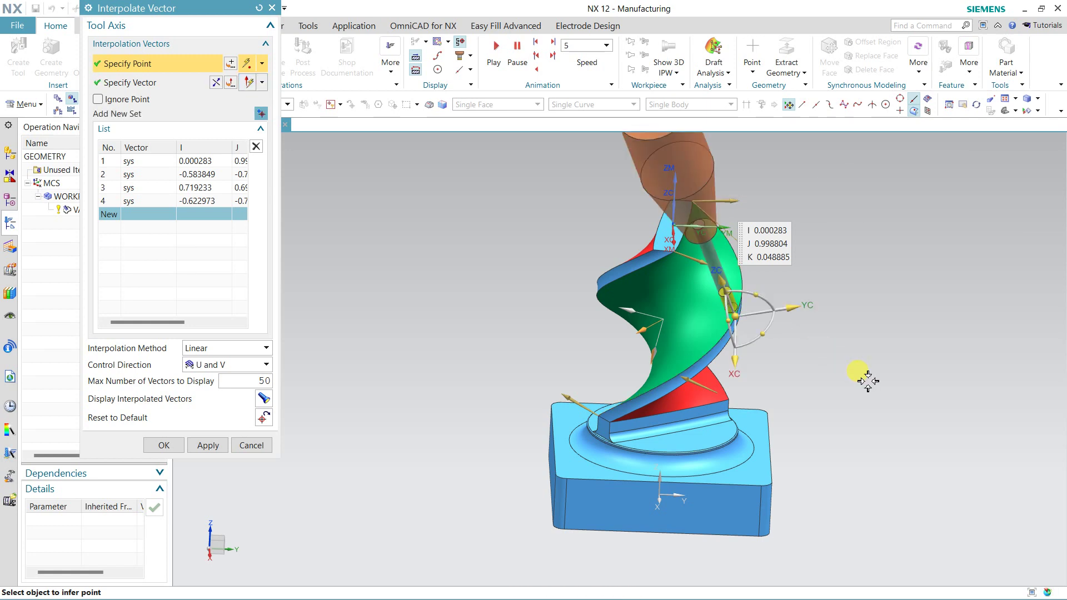
{"action": "middle_click_drag", "start_coordinate": [872, 267], "coordinate": [887, 267]}
{"action": "left_click_drag", "start_coordinate": [726, 302], "coordinate": [729, 297]}
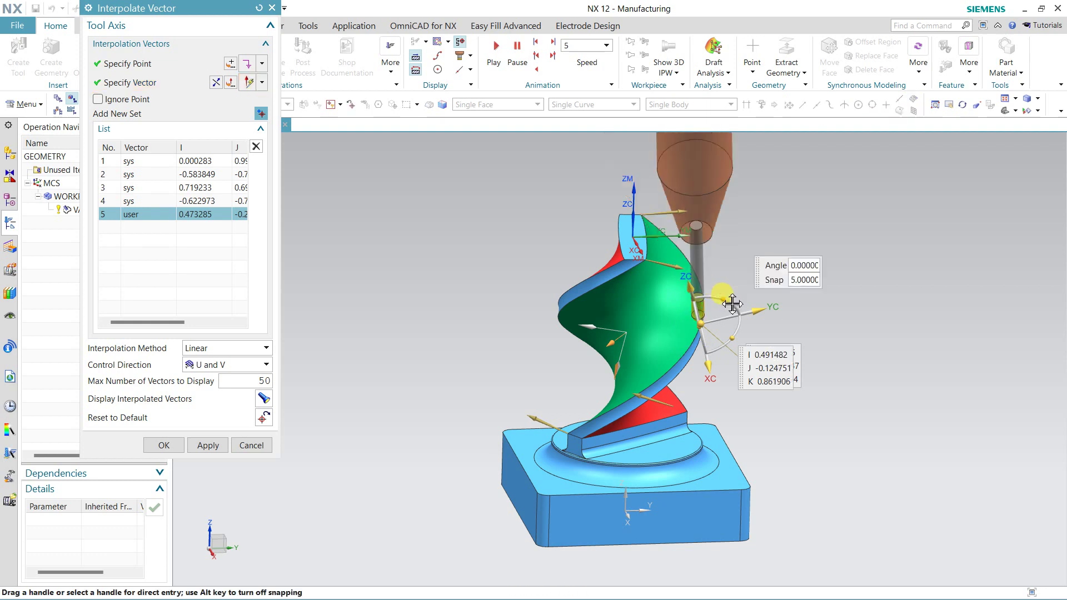
{"action": "middle_click_drag", "start_coordinate": [858, 364], "coordinate": [889, 356]}
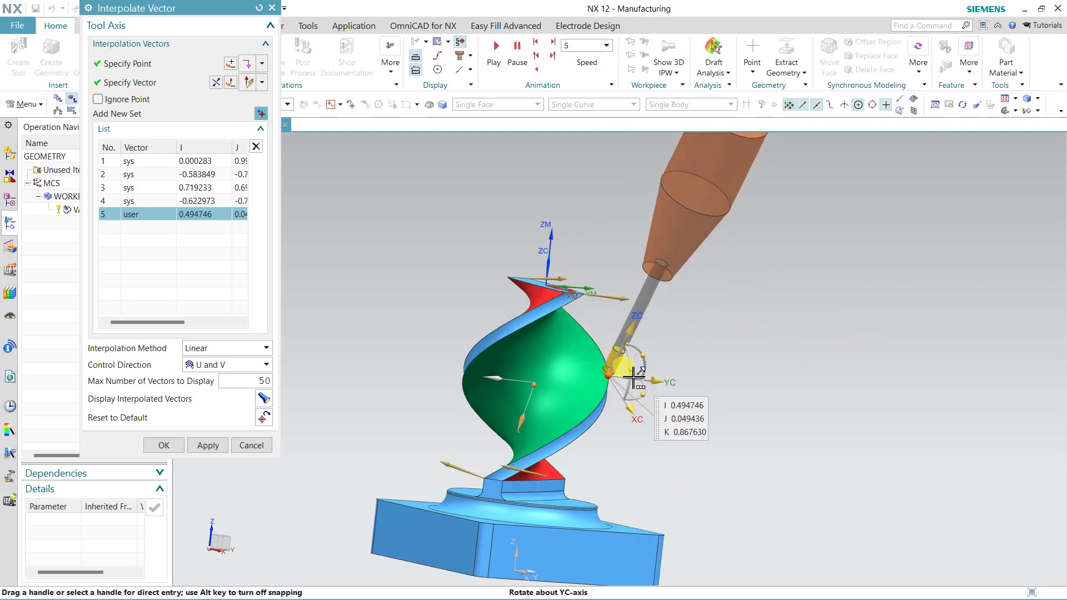
{"action": "left_click_drag", "start_coordinate": [634, 378], "coordinate": [653, 387]}
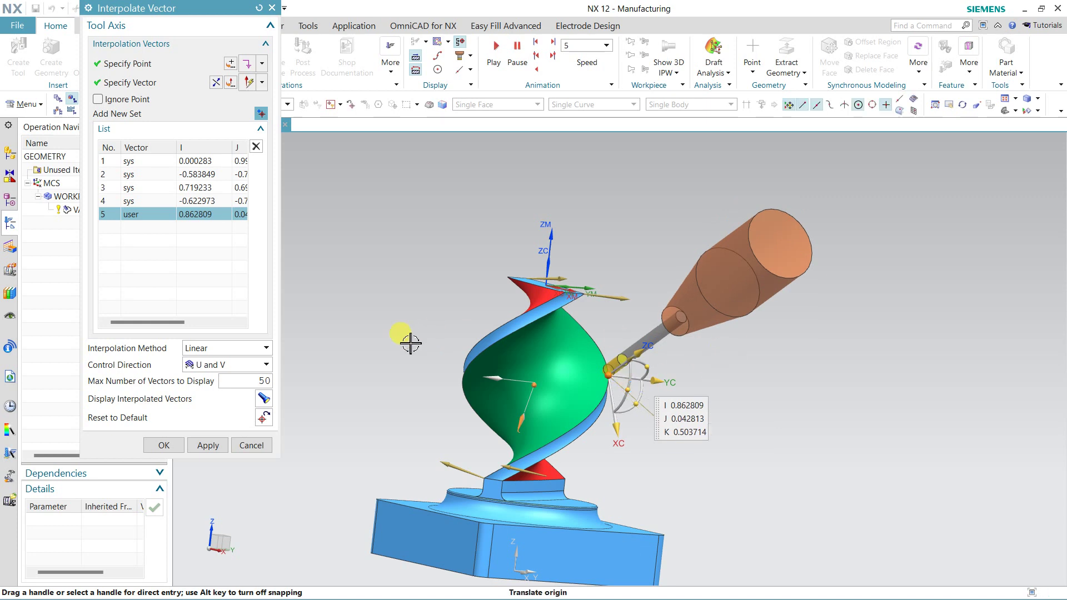
{"action": "middle_click_drag", "start_coordinate": [367, 313], "coordinate": [375, 298]}
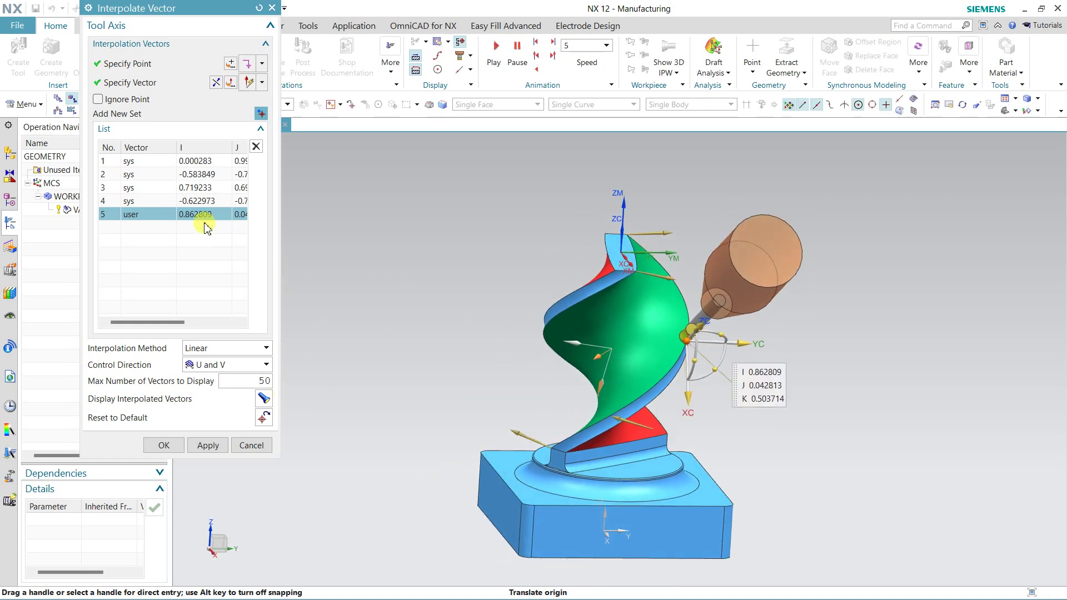
Add a sixth tool-axis vector (I 0.959694) with its direction on the green face
{"action": "left_click", "coordinate": [260, 114]}
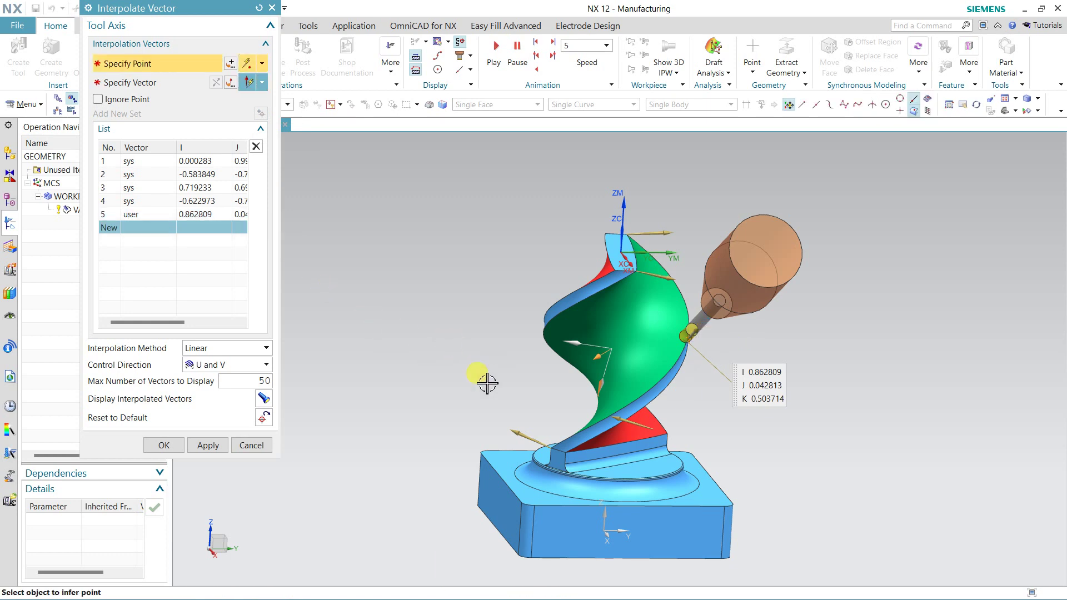
{"action": "mouse_move", "coordinate": [427, 410]}
{"action": "middle_mouse_down"}
{"action": "mouse_move", "coordinate": [441, 386]}
{"action": "mouse_move", "coordinate": [432, 384]}
{"action": "middle_mouse_up"}
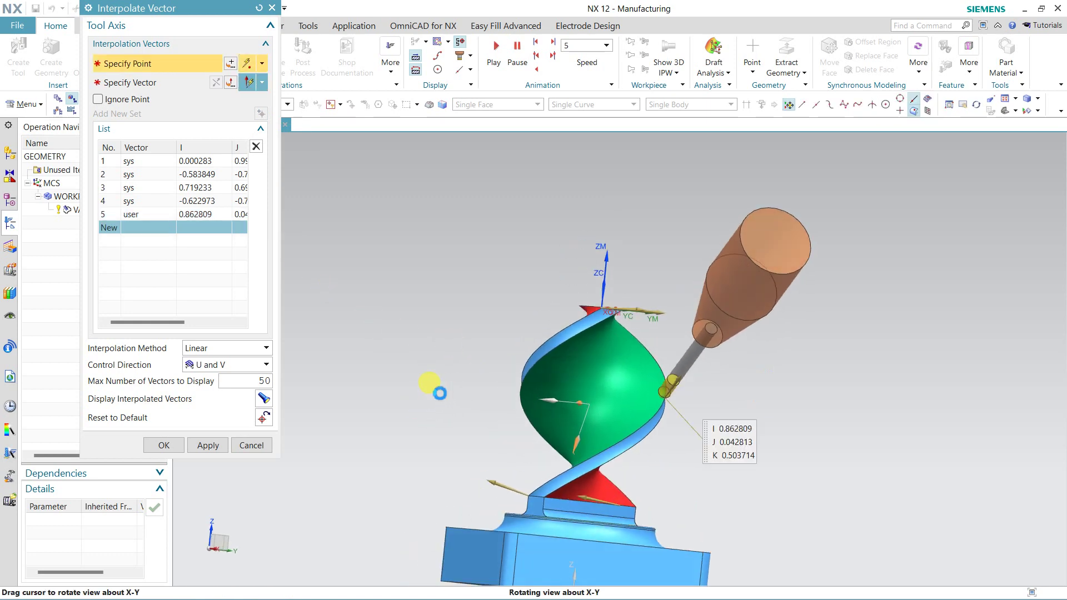
{"action": "left_click", "coordinate": [484, 415]}
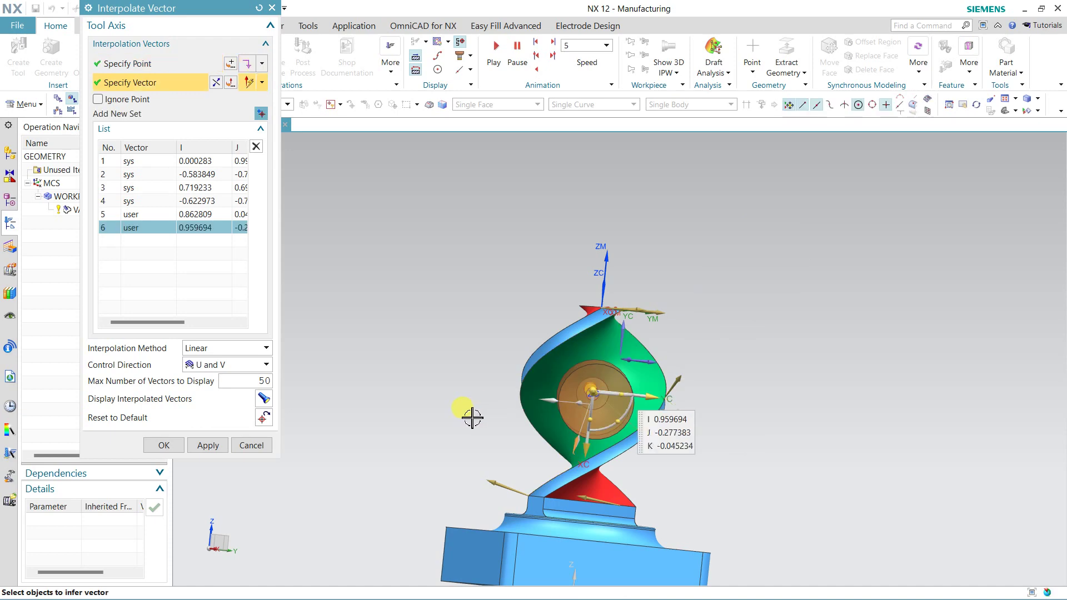
{"action": "mouse_move", "coordinate": [474, 419]}
{"action": "middle_mouse_down"}
{"action": "mouse_move", "coordinate": [424, 412]}
{"action": "mouse_move", "coordinate": [396, 419]}
{"action": "mouse_move", "coordinate": [392, 434]}
{"action": "mouse_move", "coordinate": [410, 419]}
{"action": "mouse_move", "coordinate": [500, 418]}
{"action": "middle_mouse_up"}
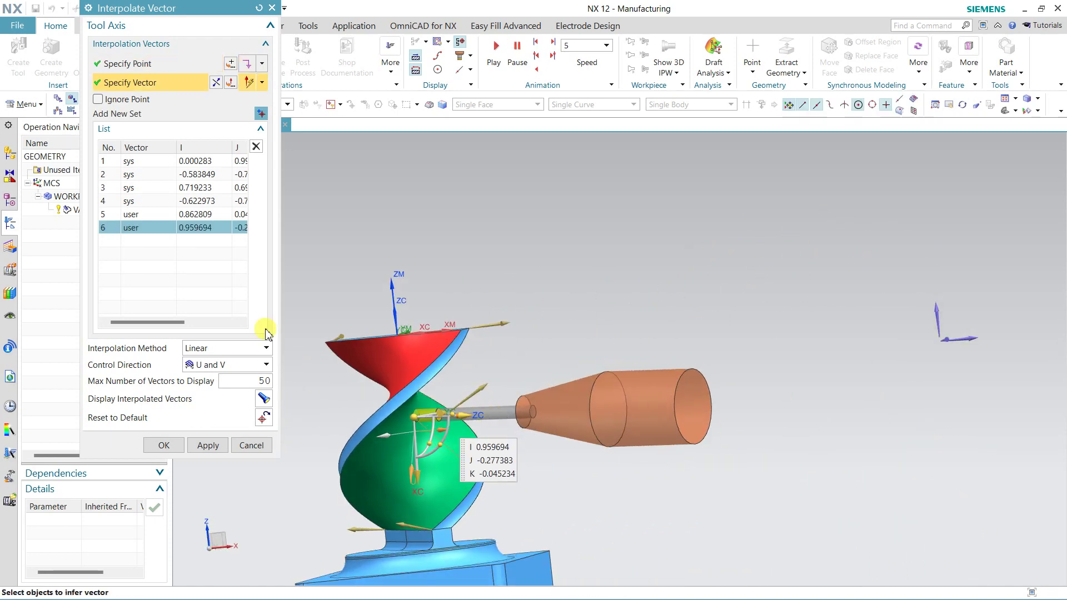
Add a seventh vector entry (I 0.523354) and orbit the part to check it
{"action": "left_click", "coordinate": [261, 114]}
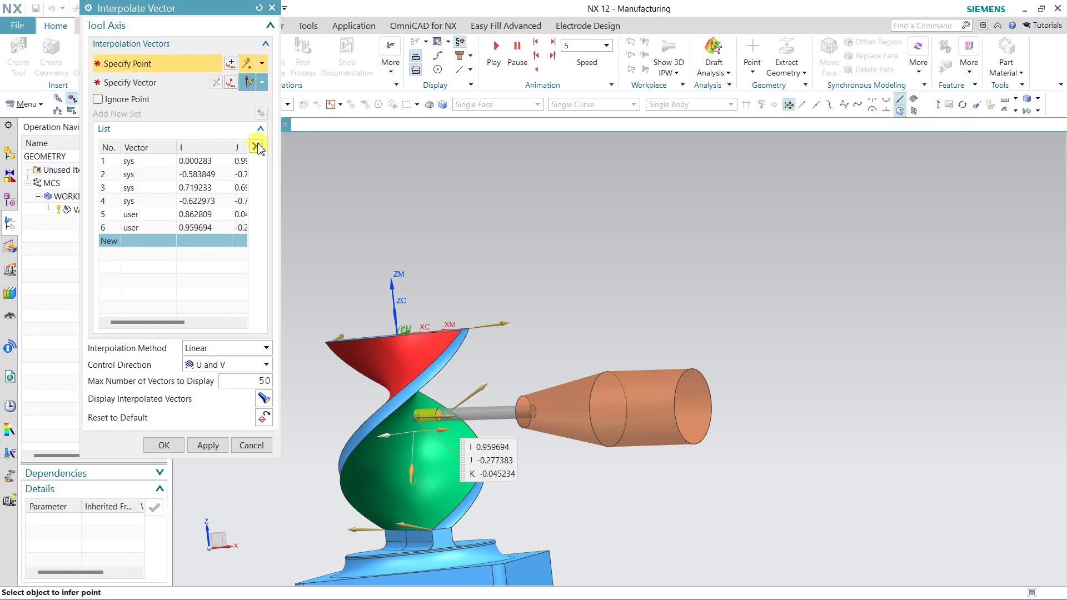
{"action": "mouse_move", "coordinate": [389, 422]}
{"action": "middle_mouse_down"}
{"action": "mouse_move", "coordinate": [351, 456]}
{"action": "mouse_move", "coordinate": [368, 439]}
{"action": "middle_mouse_up"}
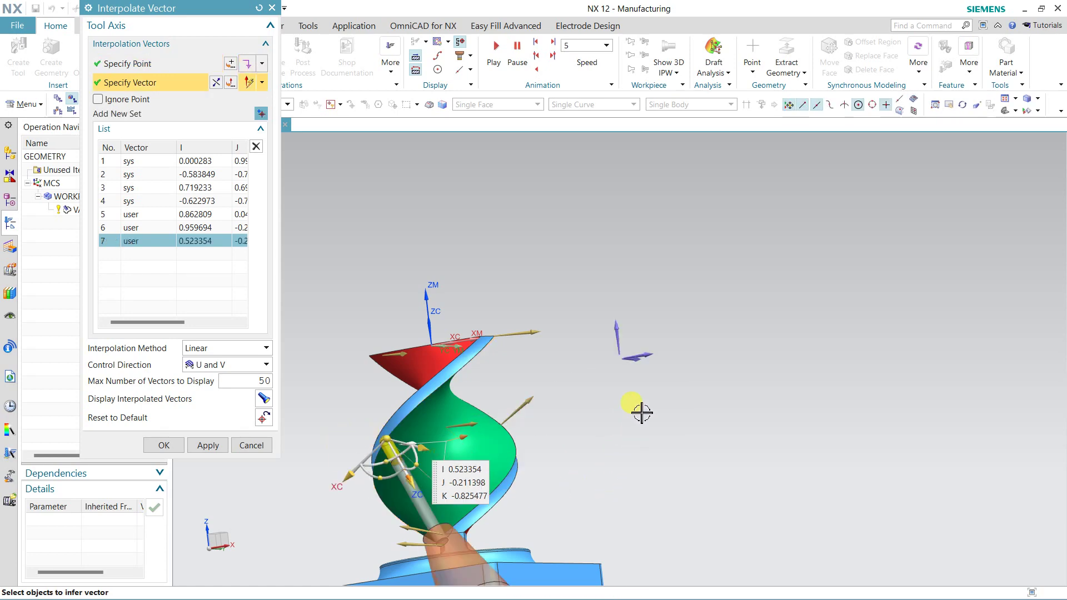
{"action": "mouse_move", "coordinate": [642, 412]}
{"action": "middle_mouse_down"}
{"action": "mouse_move", "coordinate": [653, 382]}
{"action": "mouse_move", "coordinate": [623, 385]}
{"action": "mouse_move", "coordinate": [641, 336]}
{"action": "mouse_move", "coordinate": [595, 360]}
{"action": "mouse_move", "coordinate": [615, 383]}
{"action": "mouse_move", "coordinate": [612, 336]}
{"action": "mouse_move", "coordinate": [601, 417]}
{"action": "mouse_move", "coordinate": [568, 396]}
{"action": "mouse_move", "coordinate": [578, 387]}
{"action": "middle_mouse_up"}
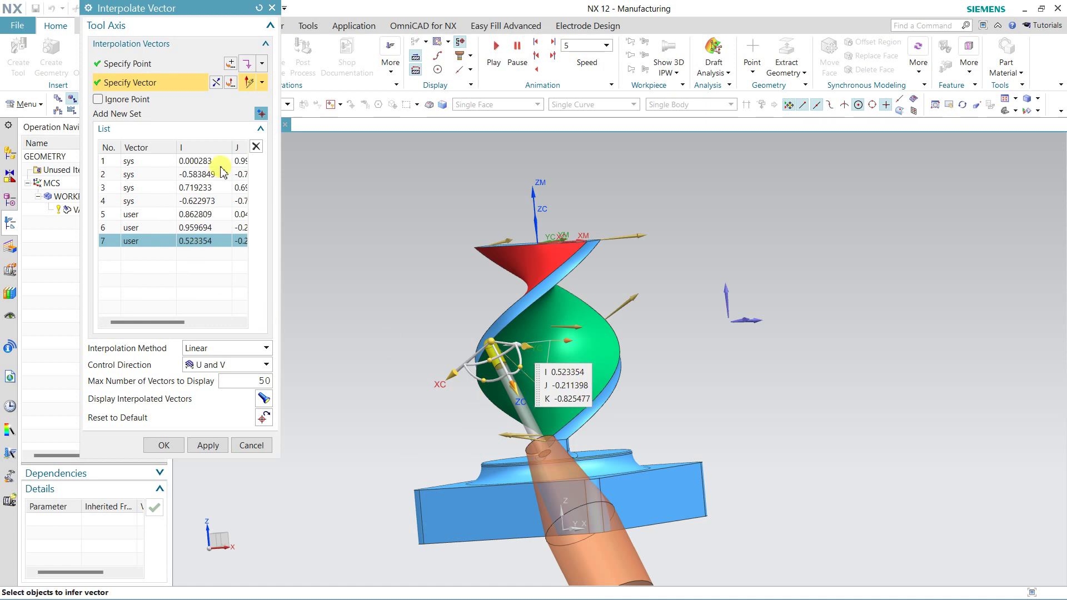
Try view direction for vector 7, review vector 6, then delete vector 7 and restart it
{"action": "left_click", "coordinate": [261, 83]}
{"action": "left_click", "coordinate": [257, 297]}
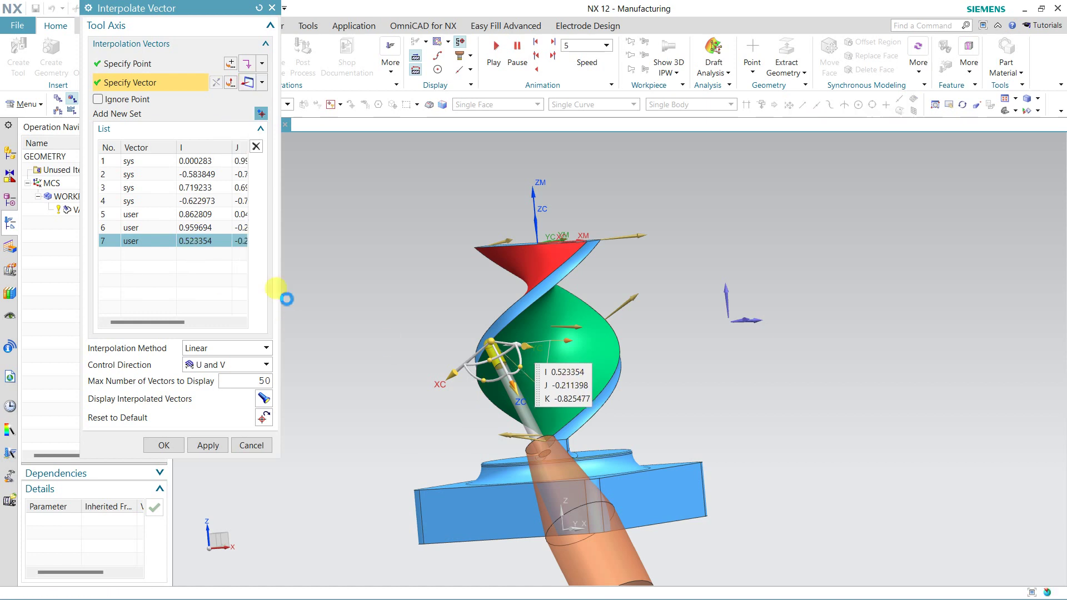
{"action": "left_click", "coordinate": [149, 229]}
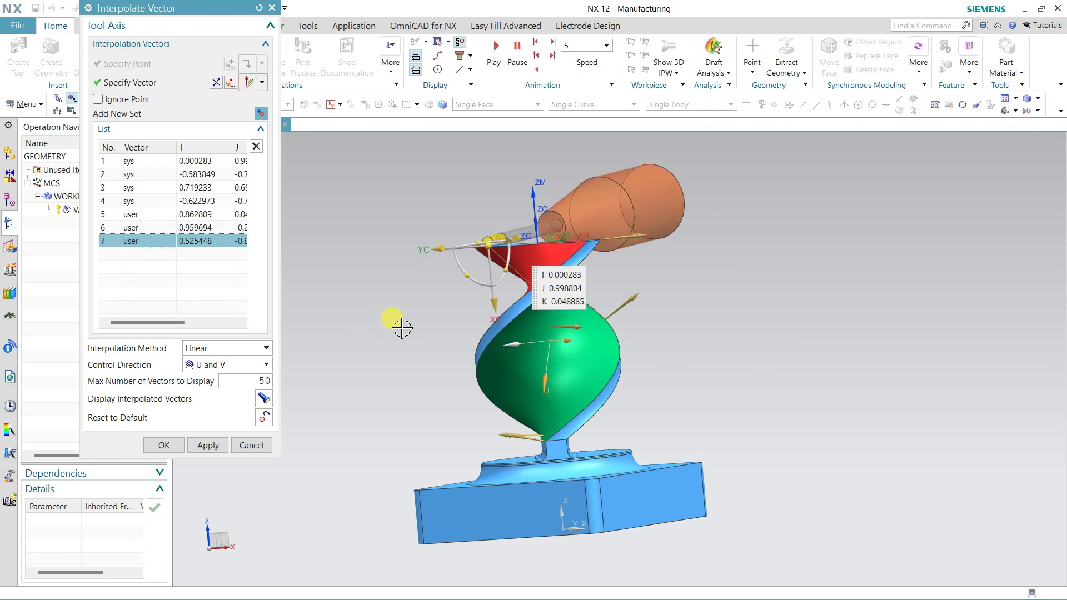
{"action": "middle_click_drag", "start_coordinate": [402, 329], "coordinate": [369, 334]}
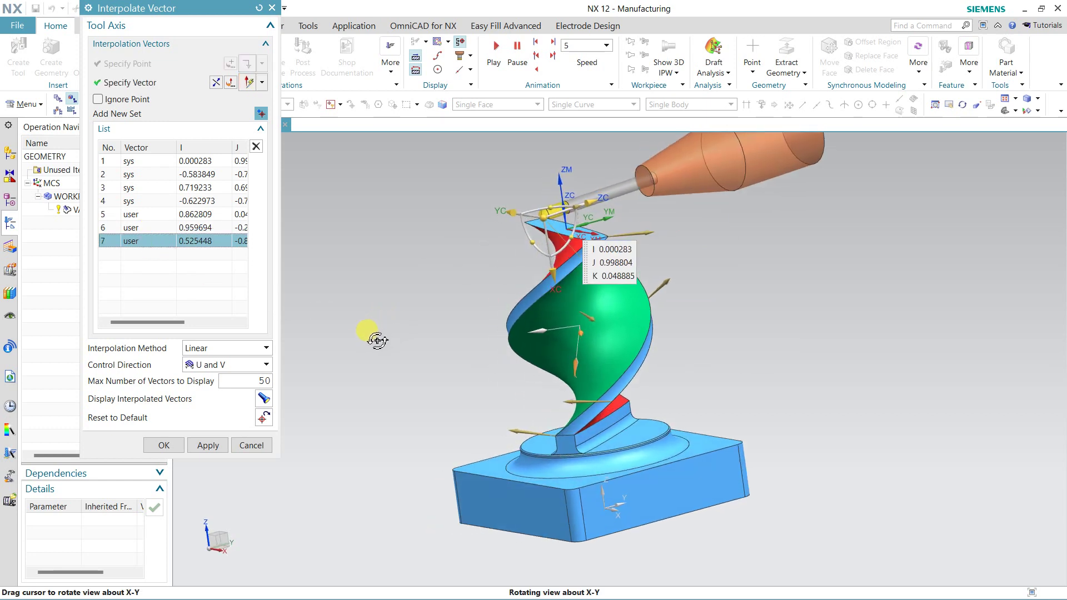
{"action": "left_click", "coordinate": [256, 146]}
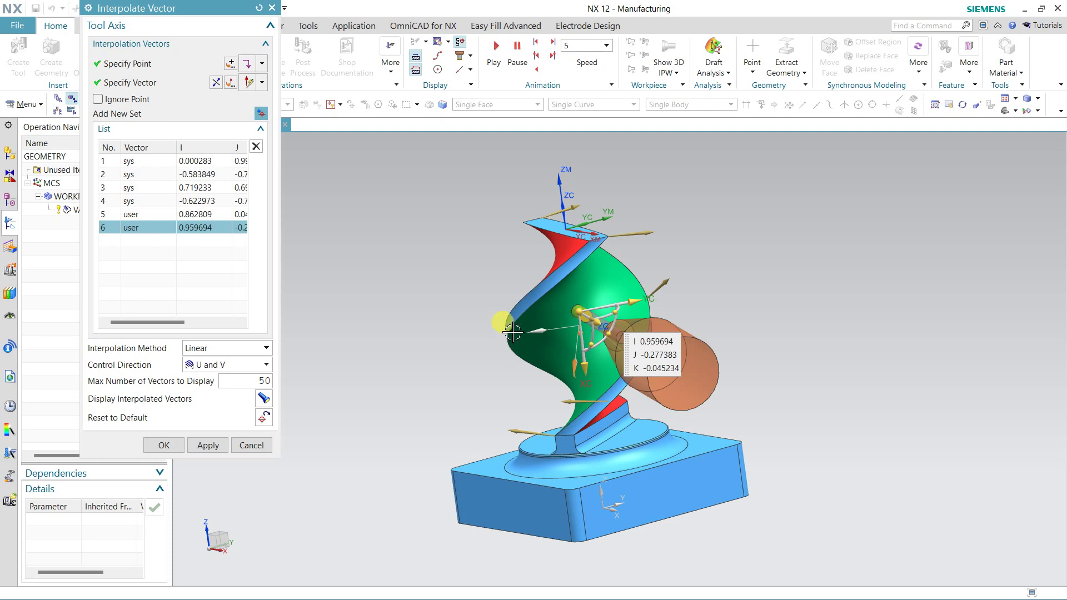
{"action": "left_click", "coordinate": [259, 114]}
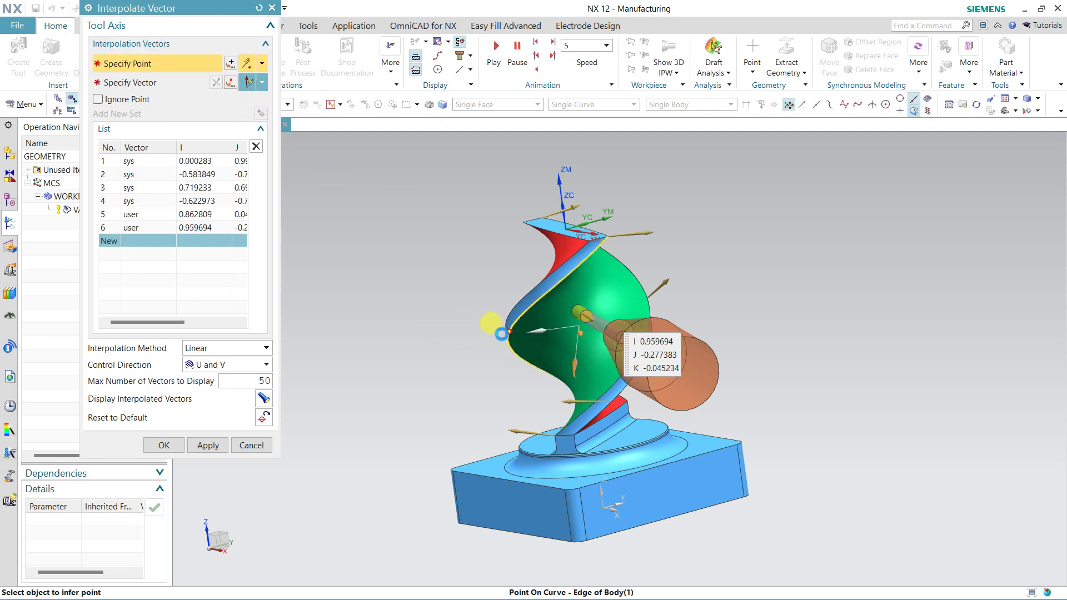
Set the new seventh vector to view direction and preview orientations of vectors 1–7
{"action": "left_click", "coordinate": [262, 83]}
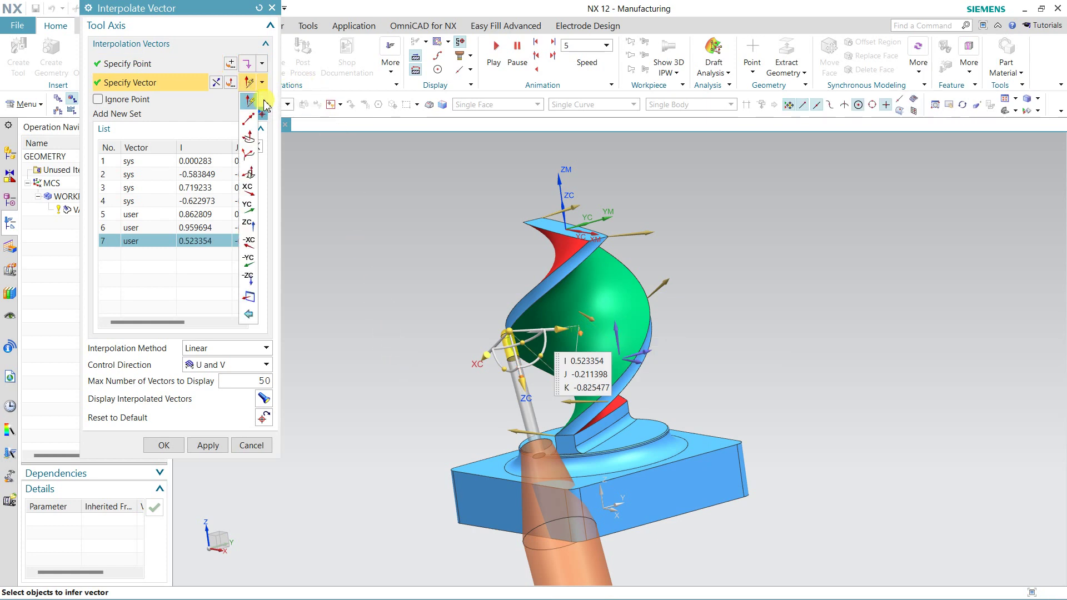
{"action": "left_click", "coordinate": [250, 297]}
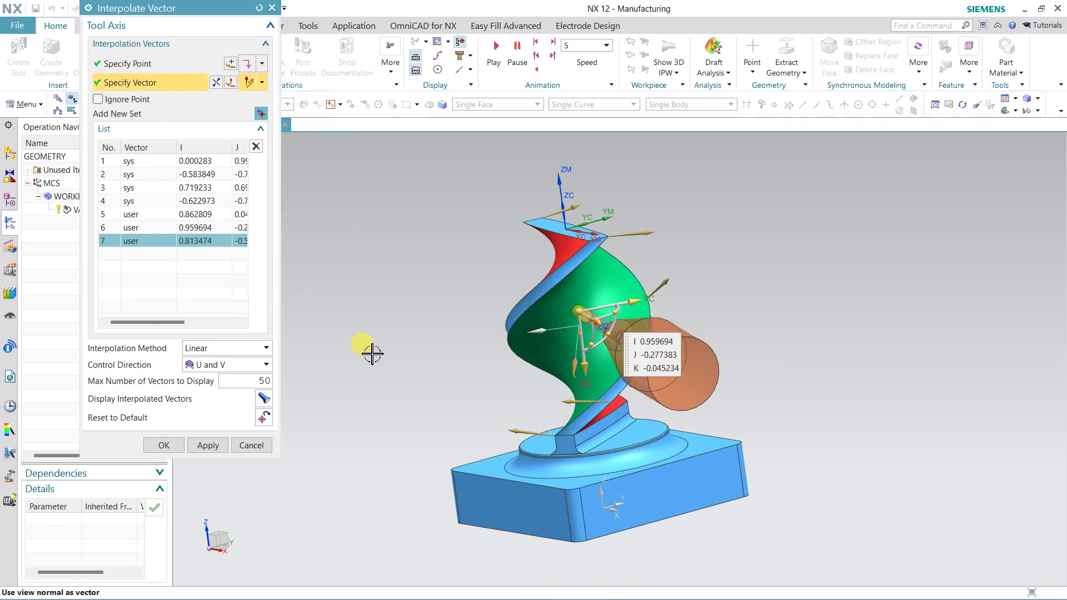
{"action": "middle_click_drag", "start_coordinate": [372, 354], "coordinate": [393, 345]}
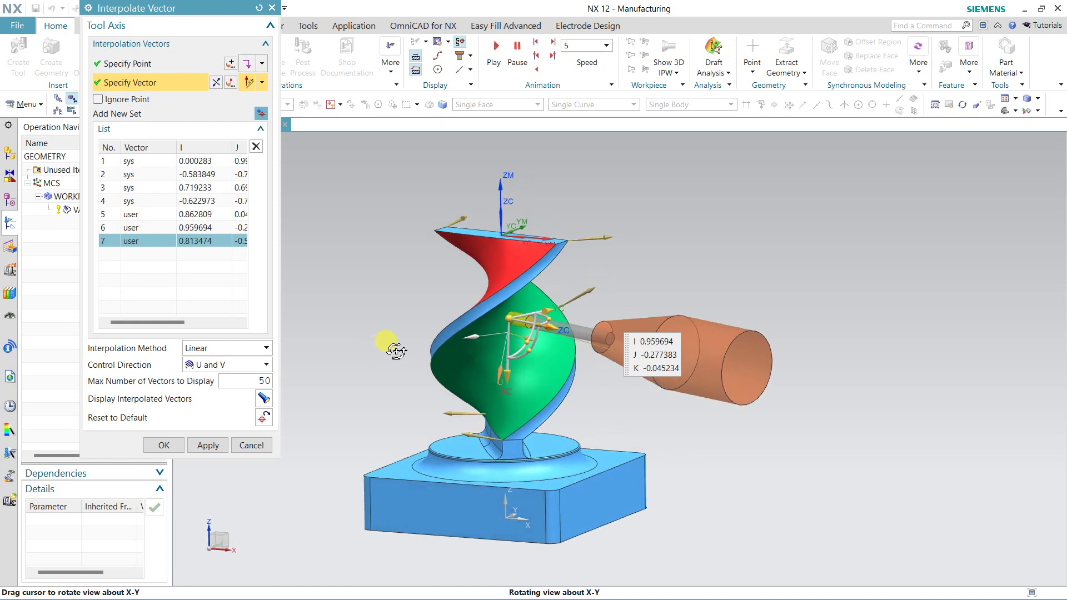
{"action": "left_click", "coordinate": [134, 169]}
{"action": "left_click", "coordinate": [134, 176]}
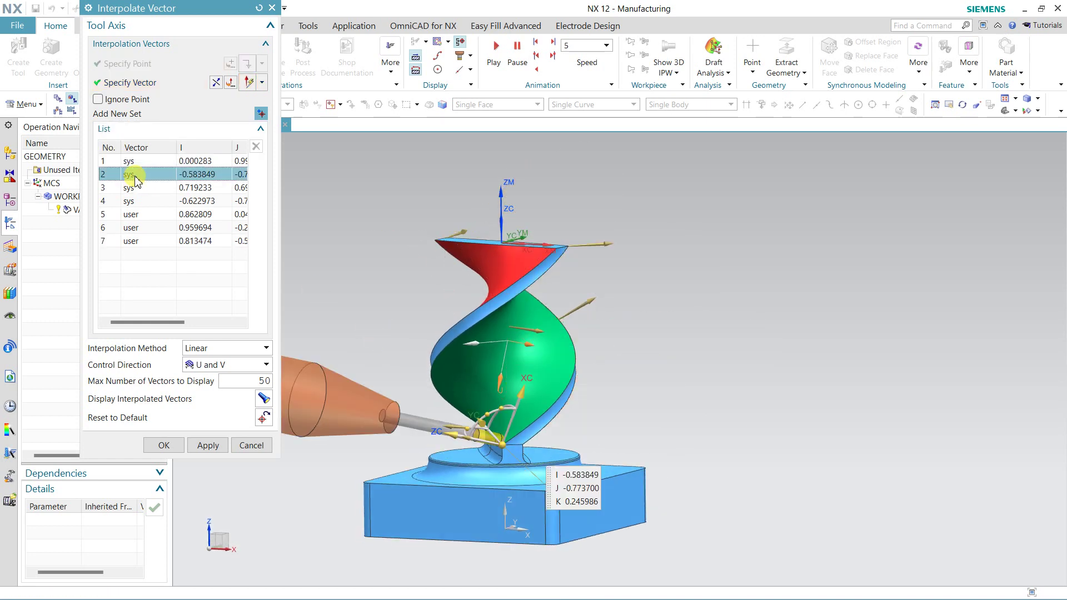
{"action": "left_click", "coordinate": [137, 190]}
{"action": "left_click", "coordinate": [135, 202]}
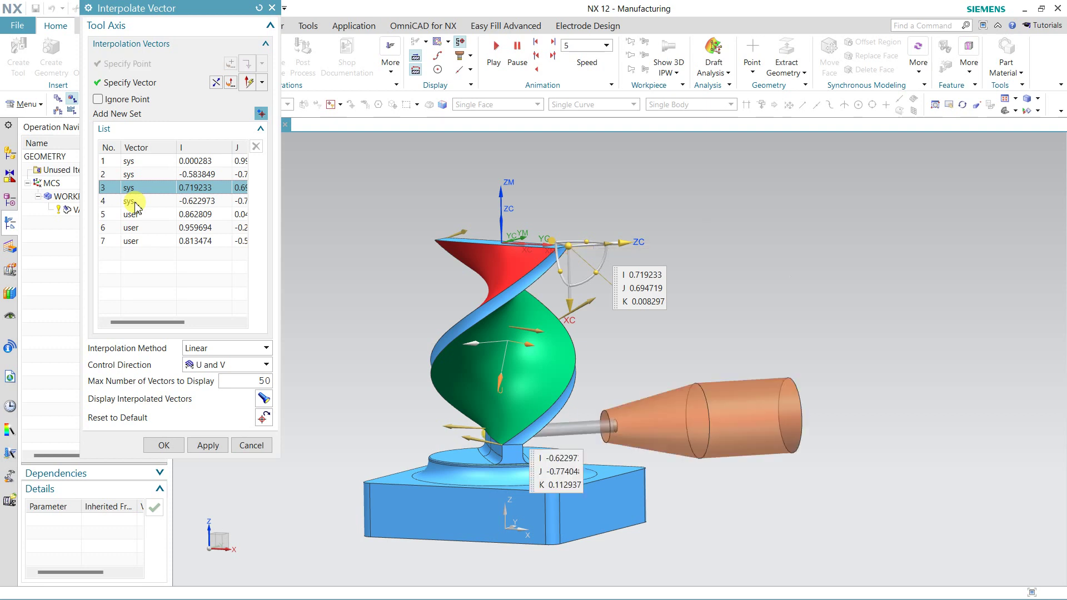
{"action": "left_click", "coordinate": [139, 215]}
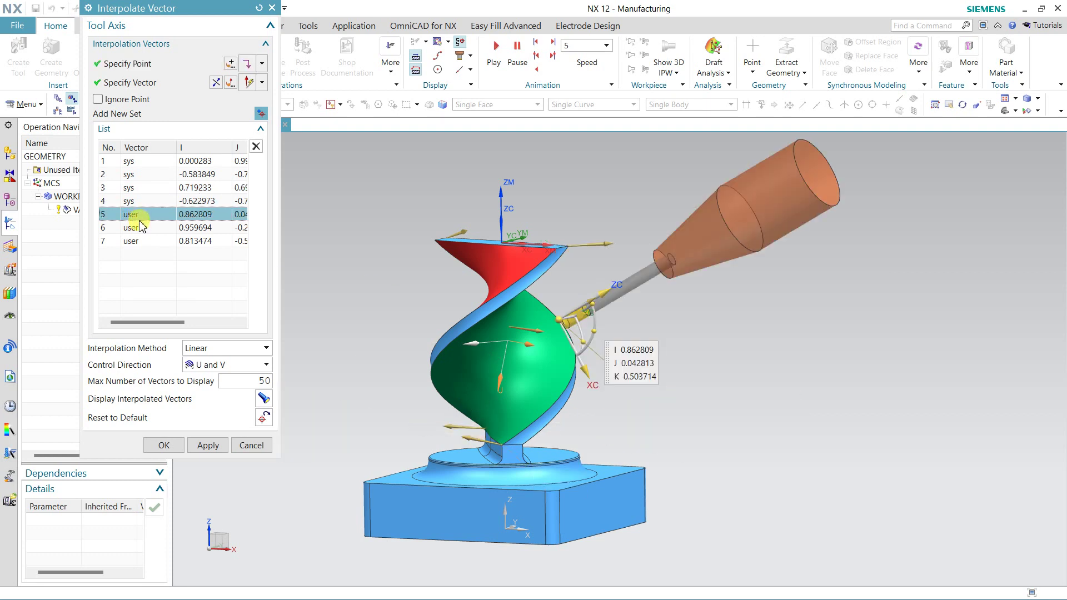
{"action": "left_click", "coordinate": [141, 230]}
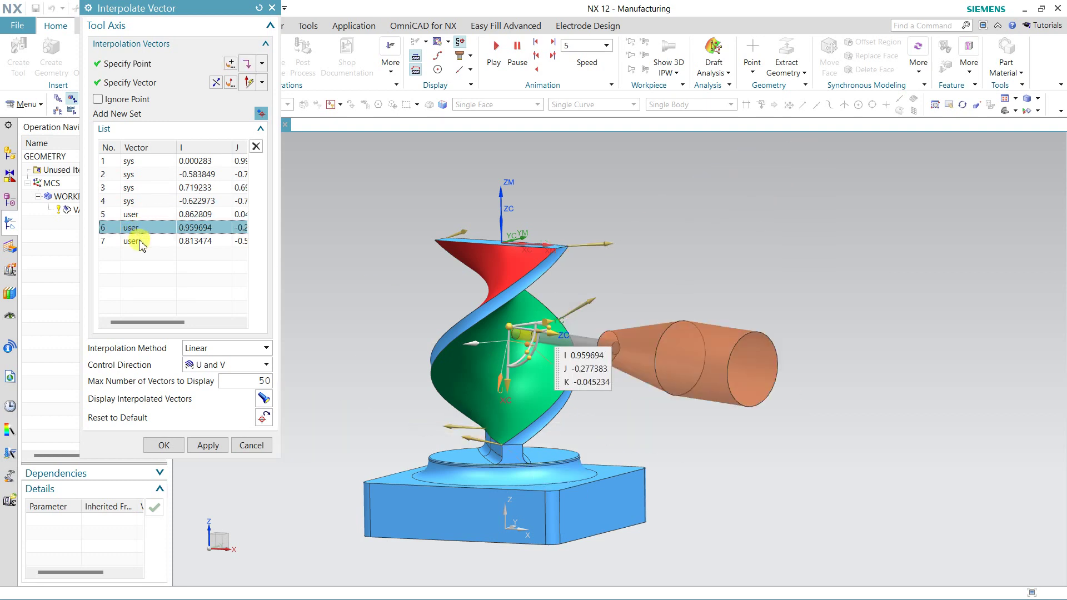
{"action": "left_click", "coordinate": [141, 243]}
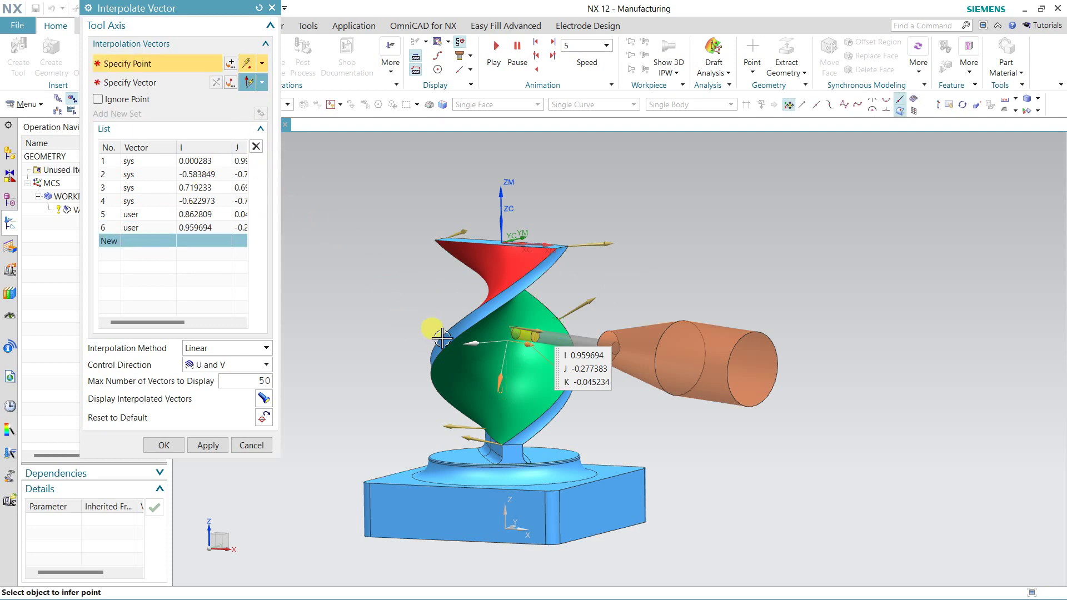
Place vector 7 on the part edge with view direction, then remove it and restart
{"action": "left_click", "coordinate": [445, 384]}
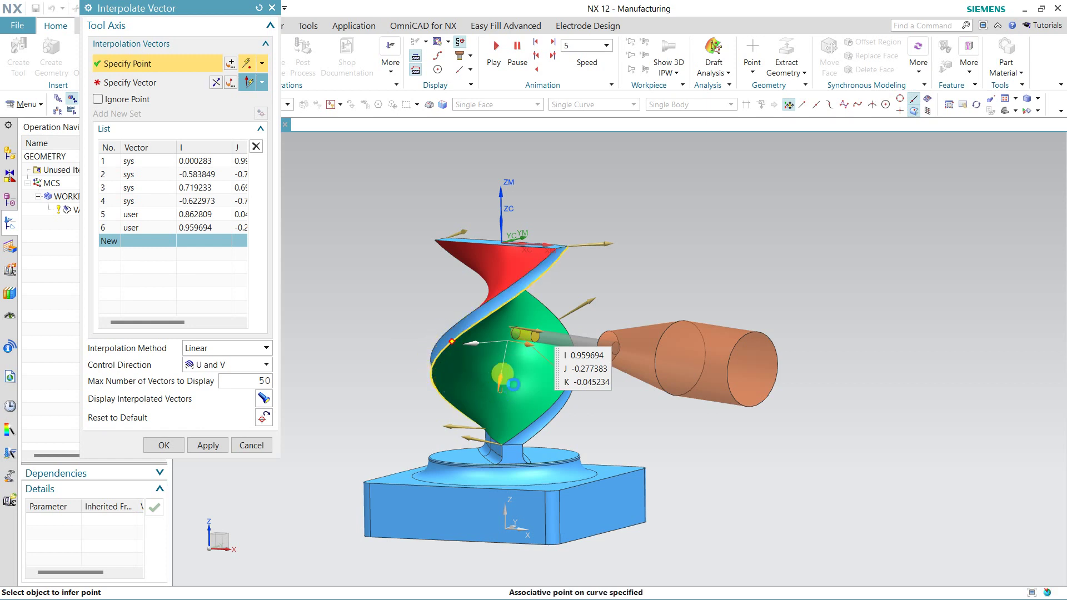
{"action": "middle_click_drag", "start_coordinate": [683, 343], "coordinate": [674, 339]}
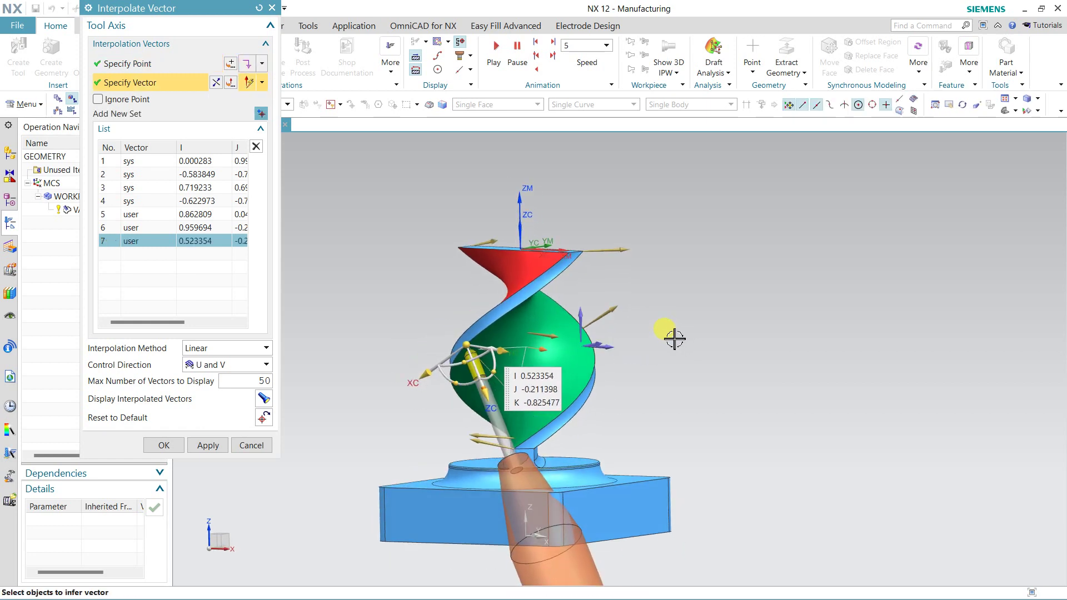
{"action": "left_click", "coordinate": [262, 83]}
{"action": "left_click", "coordinate": [251, 304]}
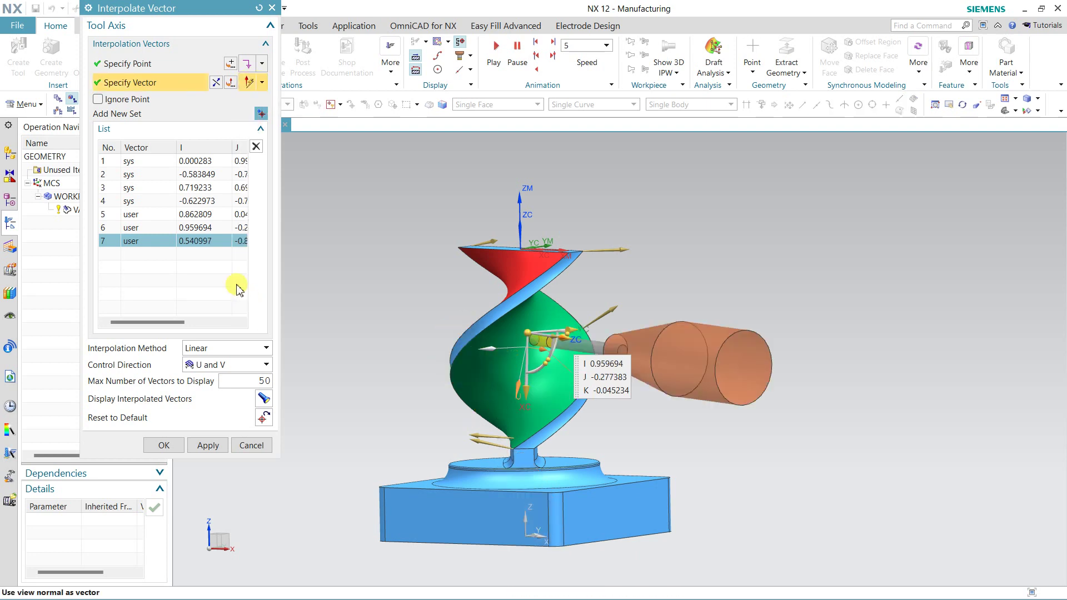
{"action": "left_click", "coordinate": [255, 147]}
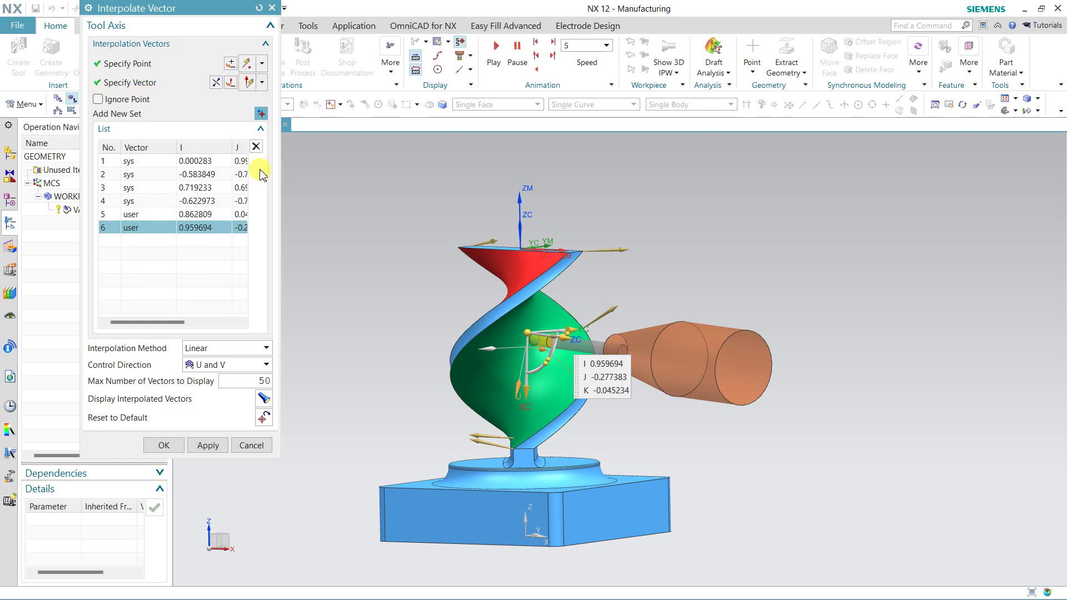
{"action": "left_click", "coordinate": [259, 115]}
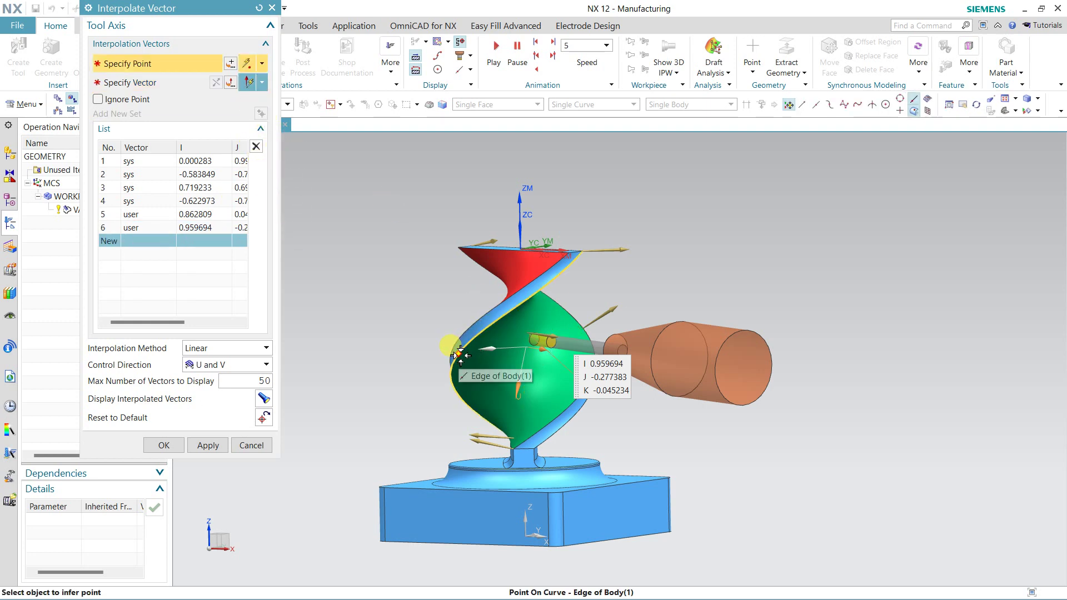
Place the seventh vector on the body edge, tilted -50° about YC and 30° about XC
{"action": "left_click", "coordinate": [405, 367]}
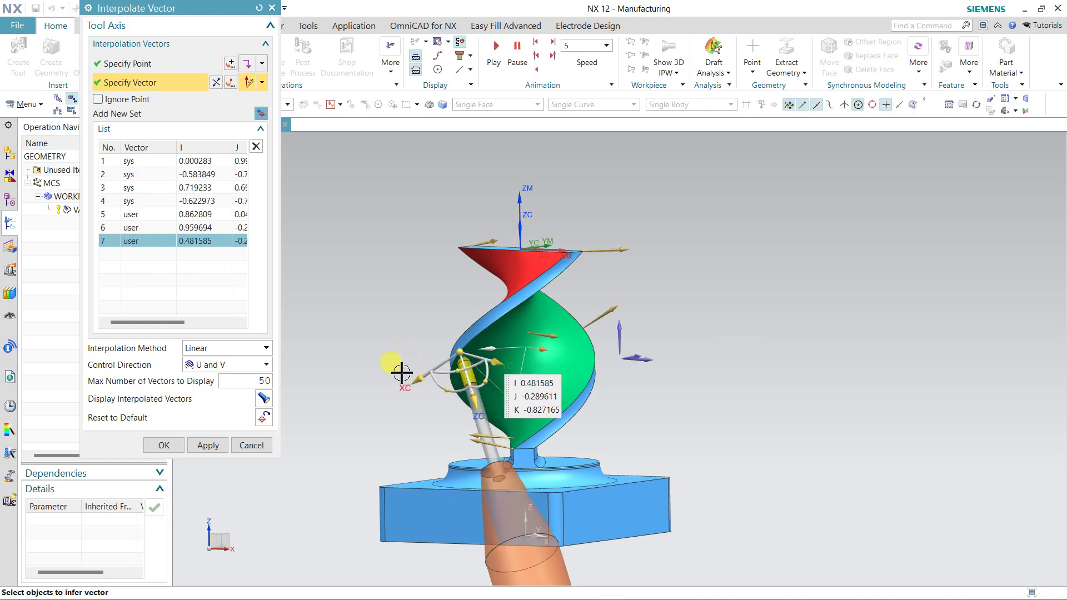
{"action": "middle_click_drag", "start_coordinate": [428, 422], "coordinate": [393, 382]}
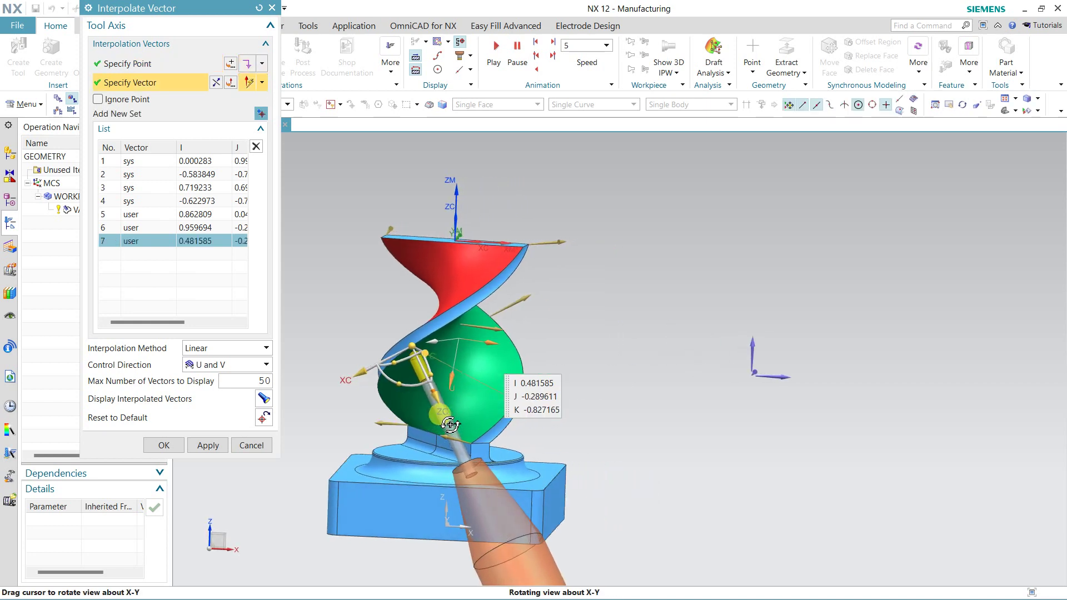
{"action": "left_click_drag", "start_coordinate": [380, 381], "coordinate": [404, 361]}
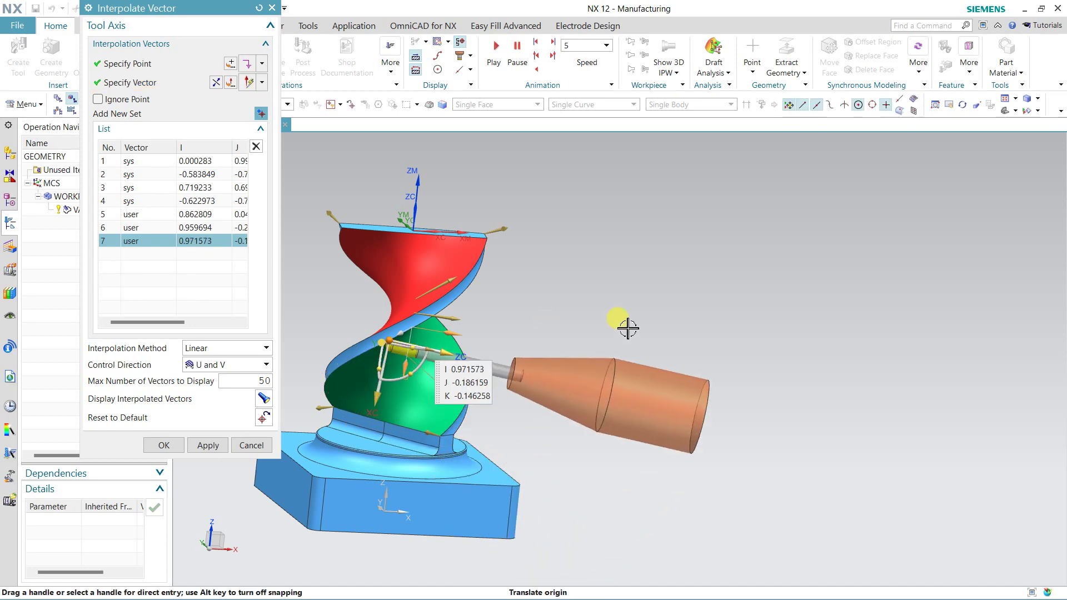
{"action": "mouse_move", "coordinate": [624, 322]}
{"action": "middle_mouse_down"}
{"action": "mouse_move", "coordinate": [614, 348]}
{"action": "mouse_move", "coordinate": [617, 334]}
{"action": "middle_mouse_up"}
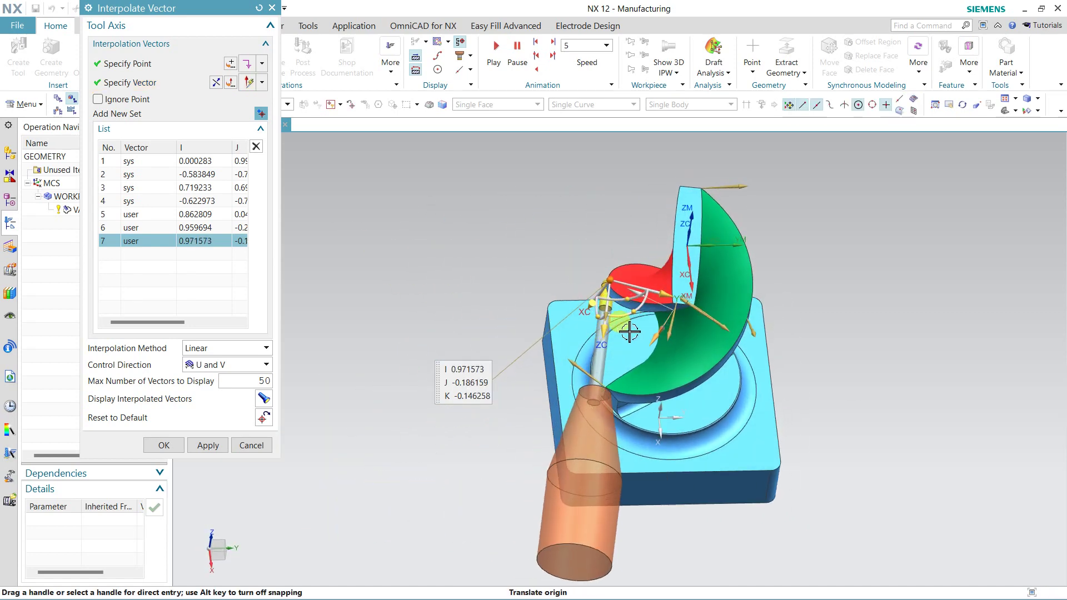
{"action": "left_click_drag", "start_coordinate": [622, 322], "coordinate": [616, 309]}
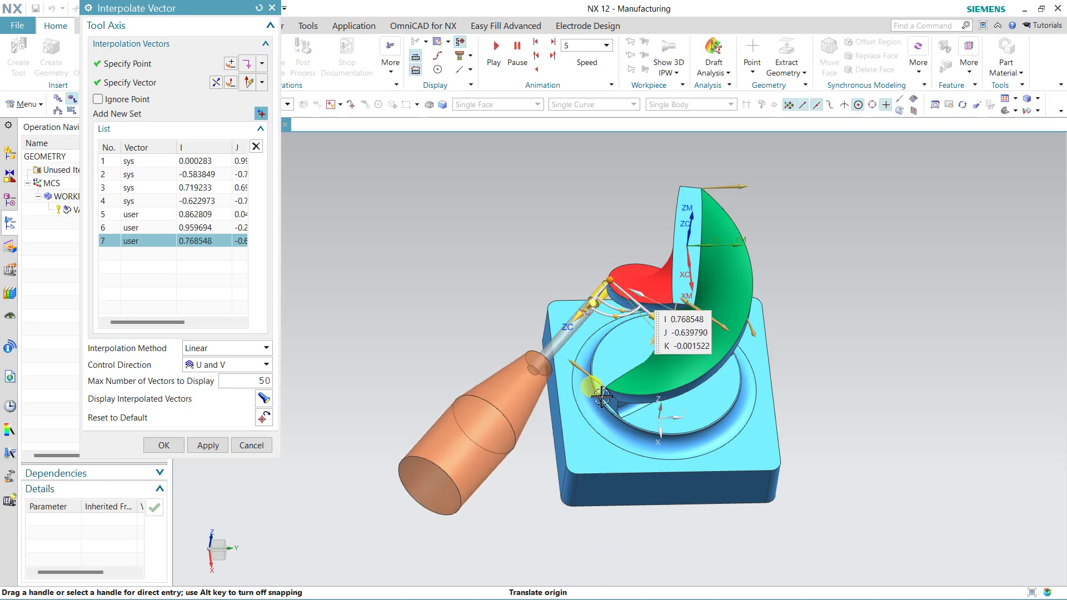
{"action": "mouse_move", "coordinate": [615, 309]}
{"action": "middle_mouse_down"}
{"action": "mouse_move", "coordinate": [648, 379]}
{"action": "mouse_move", "coordinate": [717, 384]}
{"action": "middle_mouse_up"}
Accept the vectors, inspect the regenerated toolpath from the front, and open its replay
{"action": "left_click", "coordinate": [167, 447]}
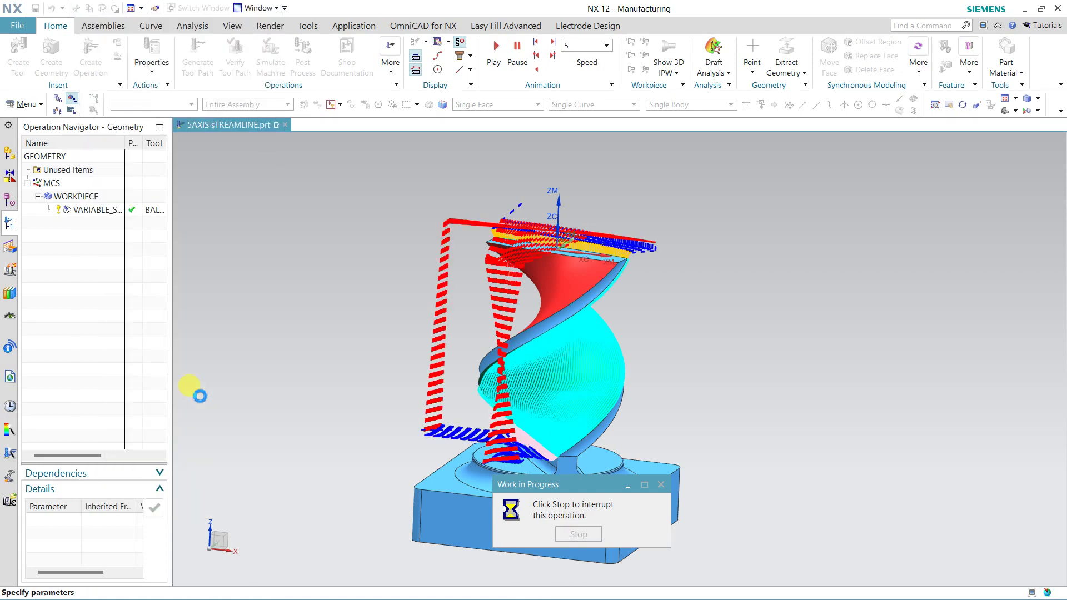
{"action": "mouse_move", "coordinate": [707, 403]}
{"action": "middle_mouse_down"}
{"action": "mouse_move", "coordinate": [620, 364]}
{"action": "mouse_move", "coordinate": [607, 315]}
{"action": "mouse_move", "coordinate": [607, 369]}
{"action": "mouse_move", "coordinate": [638, 352]}
{"action": "mouse_move", "coordinate": [690, 355]}
{"action": "mouse_move", "coordinate": [659, 377]}
{"action": "middle_mouse_up"}
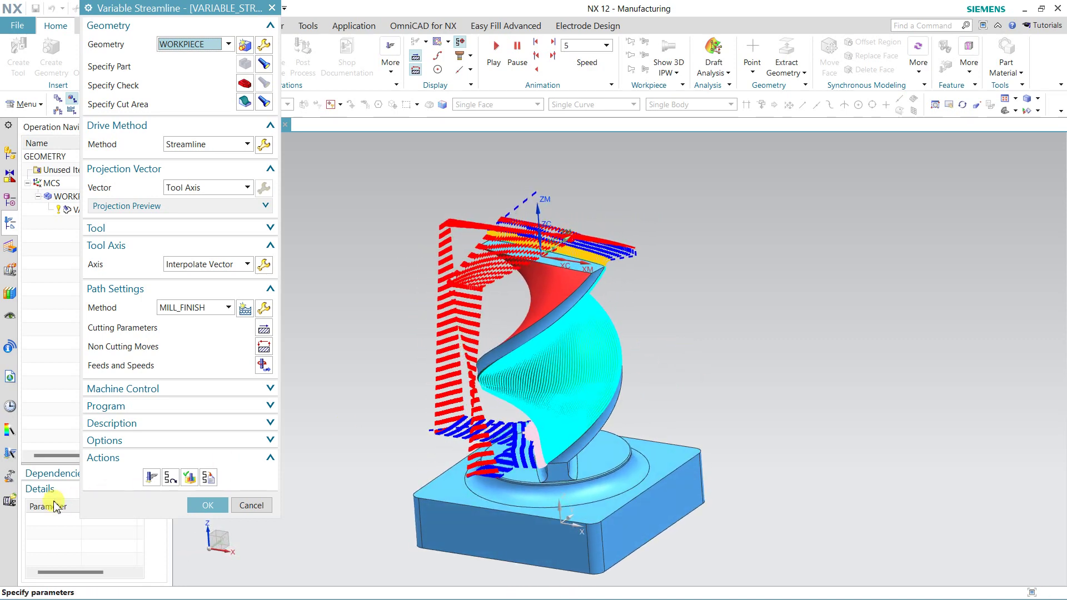
{"action": "left_click", "coordinate": [171, 476]}
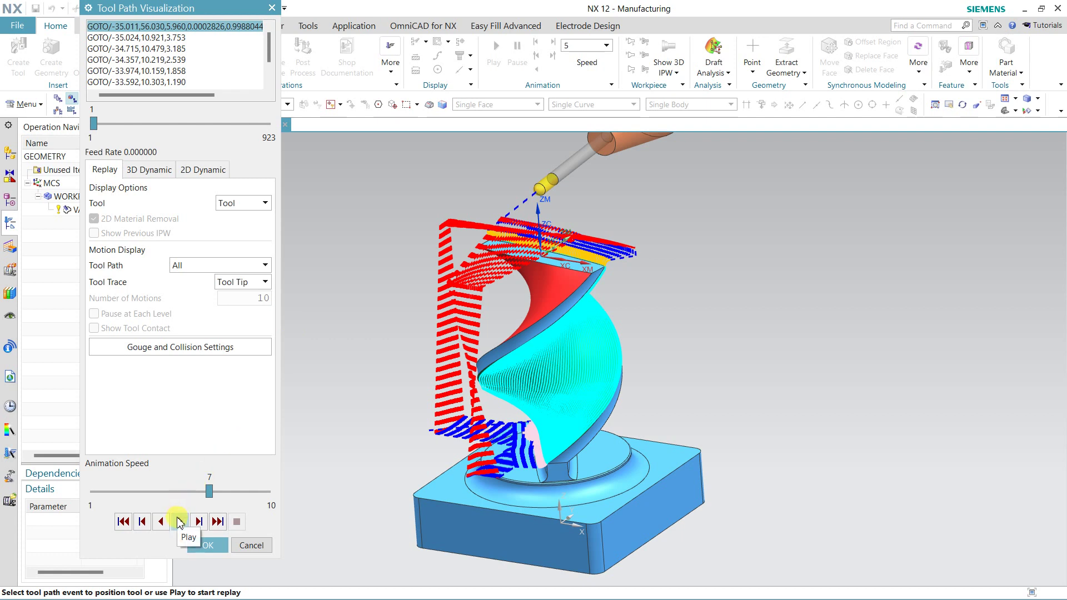
Play the toolpath replay while orbiting around the part, then stop and close it
{"action": "left_click", "coordinate": [179, 521]}
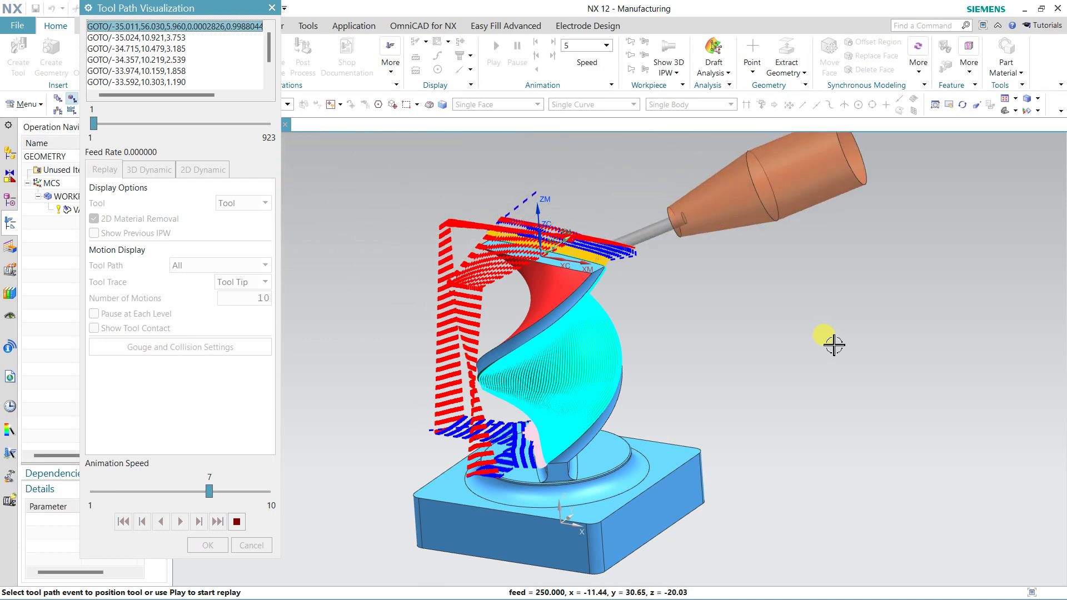
{"action": "middle_click_drag", "start_coordinate": [834, 345], "coordinate": [662, 324]}
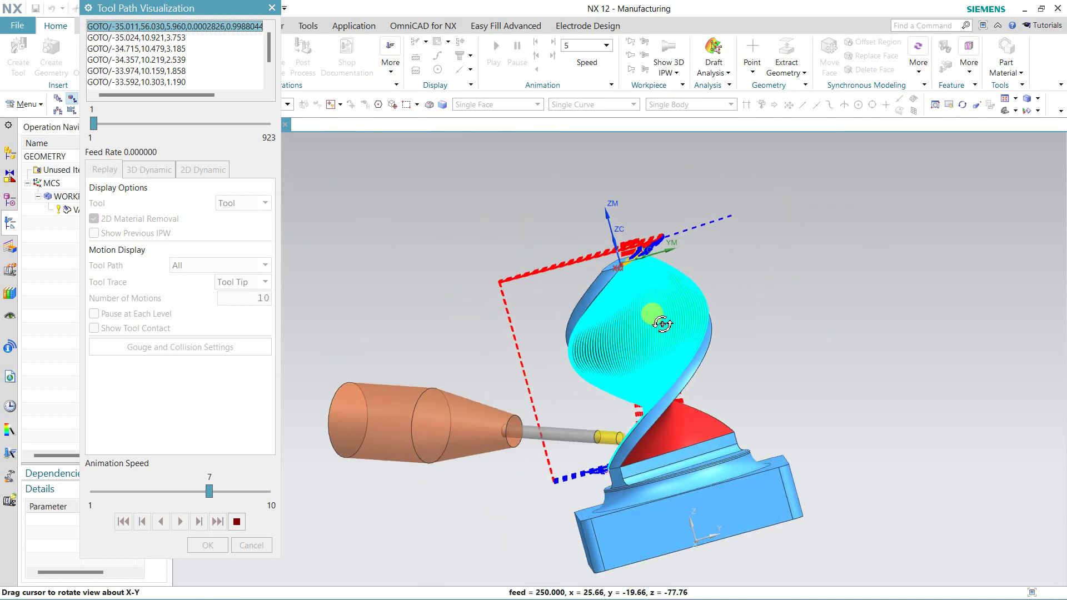
{"action": "mouse_move", "coordinate": [662, 324]}
{"action": "middle_mouse_down"}
{"action": "mouse_move", "coordinate": [690, 322]}
{"action": "mouse_move", "coordinate": [645, 325]}
{"action": "mouse_move", "coordinate": [735, 317]}
{"action": "middle_mouse_up"}
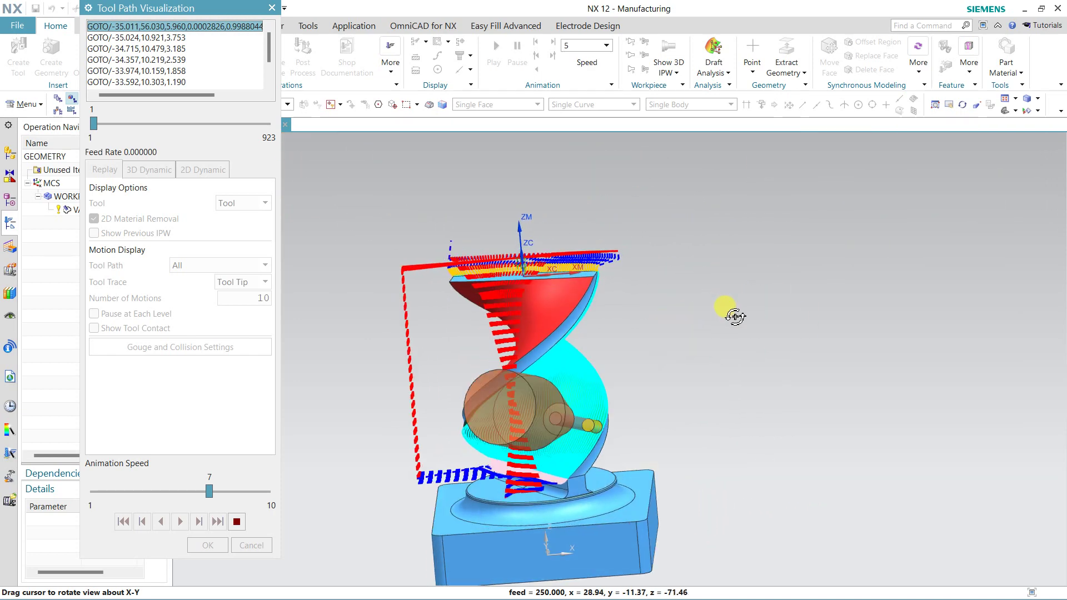
{"action": "mouse_move", "coordinate": [736, 316]}
{"action": "middle_mouse_down"}
{"action": "mouse_move", "coordinate": [703, 316]}
{"action": "mouse_move", "coordinate": [660, 341]}
{"action": "mouse_move", "coordinate": [689, 352]}
{"action": "mouse_move", "coordinate": [677, 358]}
{"action": "middle_mouse_up"}
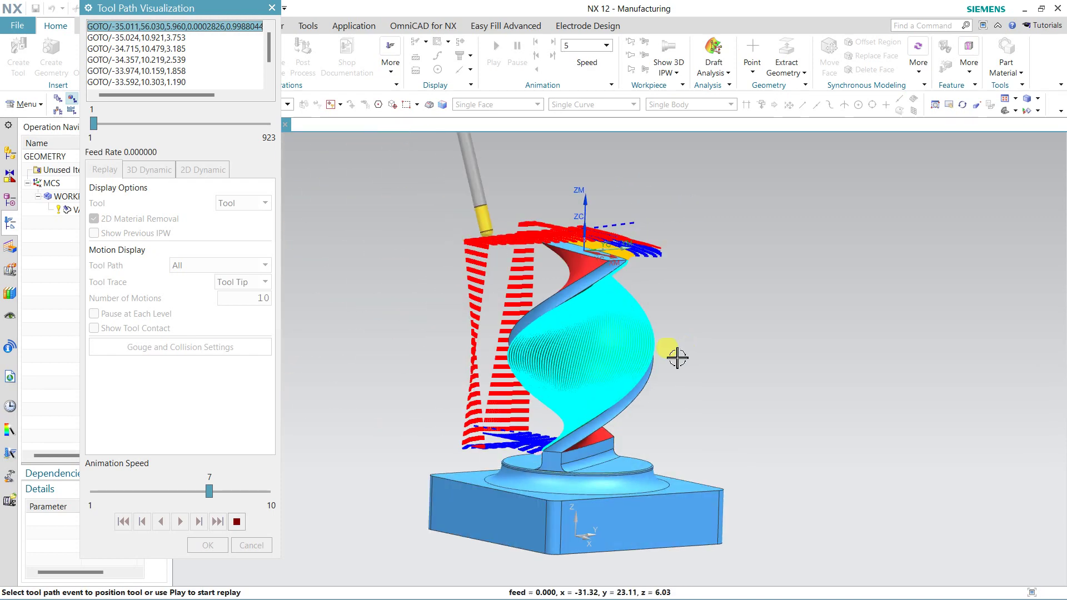
{"action": "left_click", "coordinate": [237, 522]}
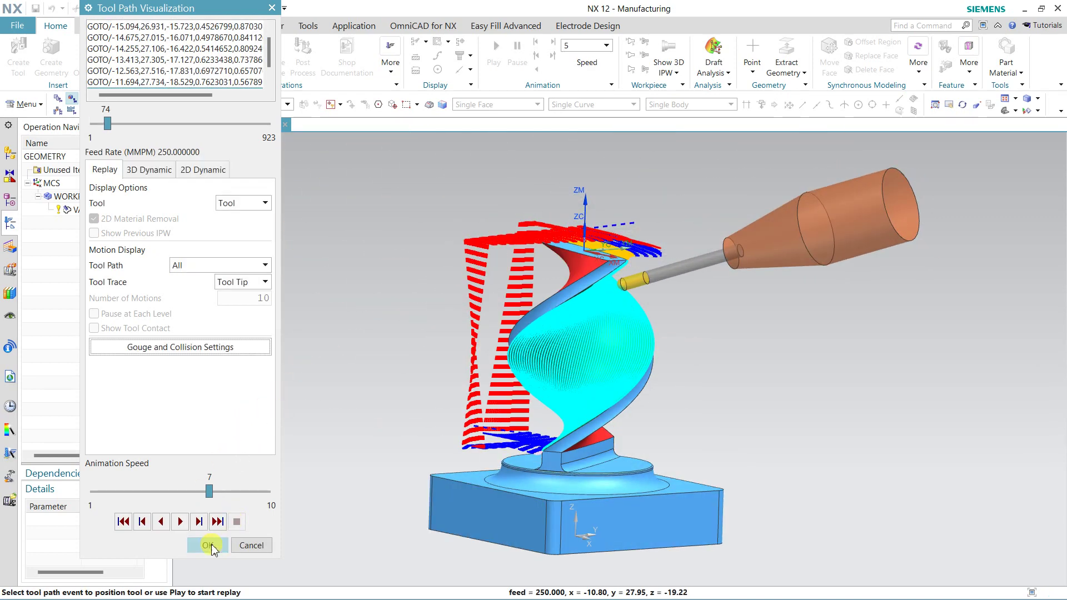
{"action": "left_click", "coordinate": [207, 545]}
Accept the finished streamline operation and begin editing GENERIC_MACHINE in the Machine Tool View
{"action": "left_click", "coordinate": [196, 508]}
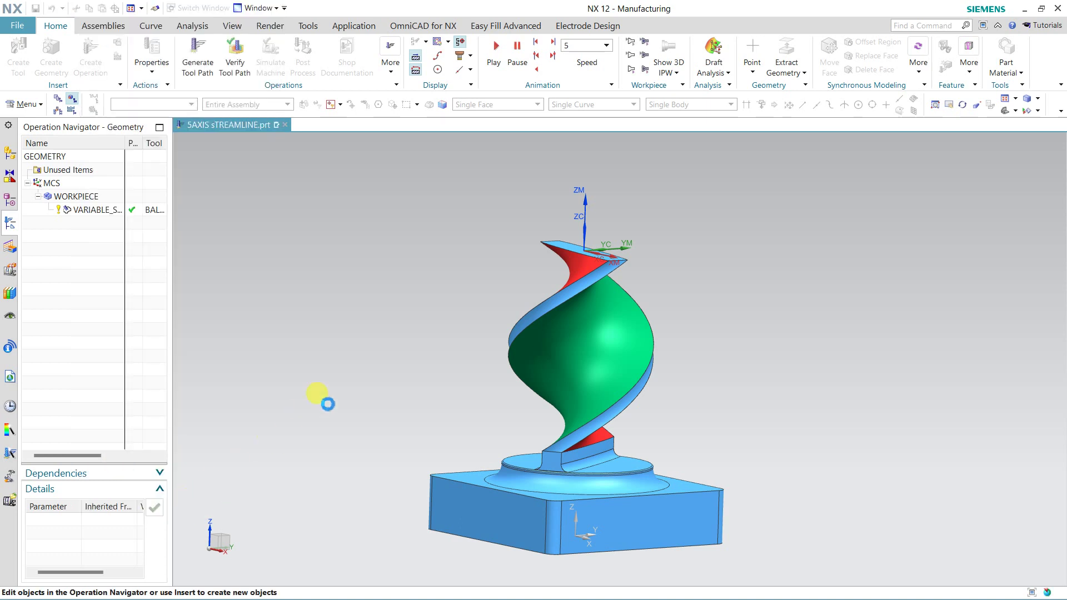
{"action": "middle_click_drag", "start_coordinate": [344, 391], "coordinate": [332, 354]}
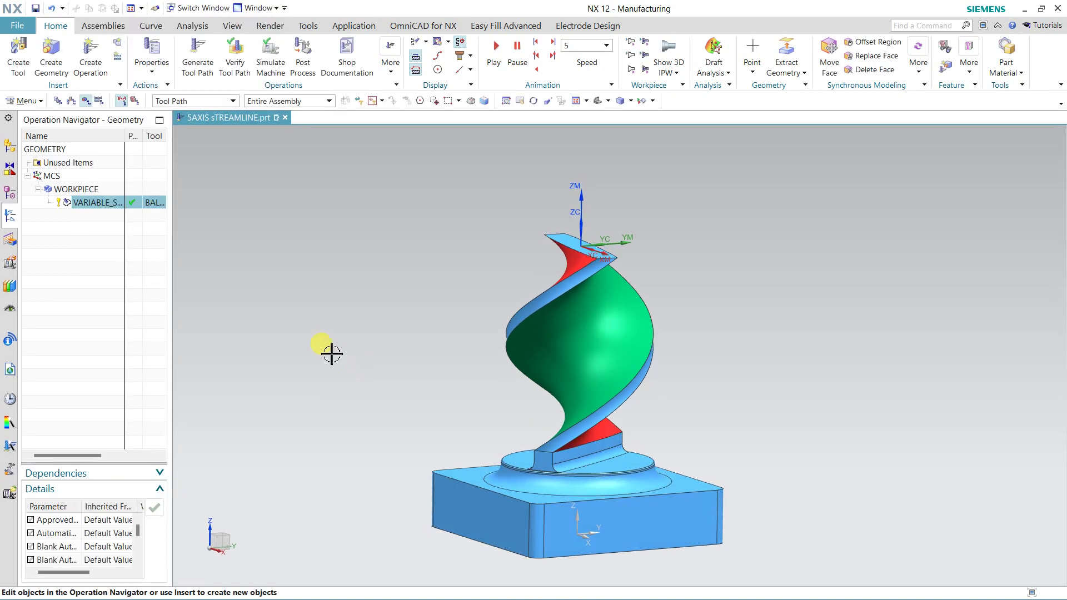
{"action": "left_click", "coordinate": [71, 101]}
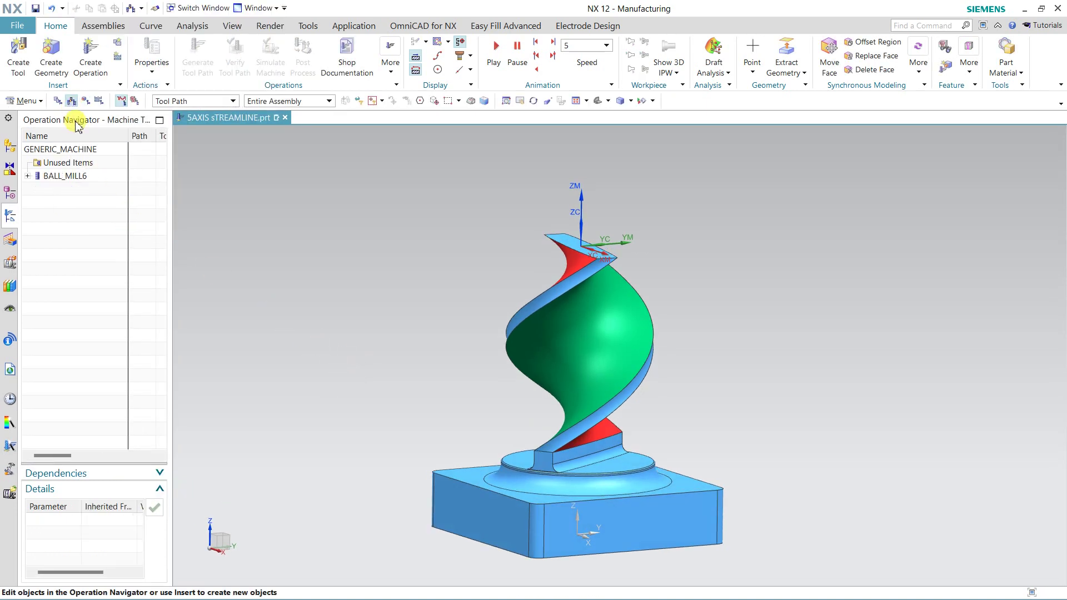
{"action": "left_click", "coordinate": [79, 149]}
{"action": "right_click", "coordinate": [83, 153]}
{"action": "left_click", "coordinate": [94, 157]}
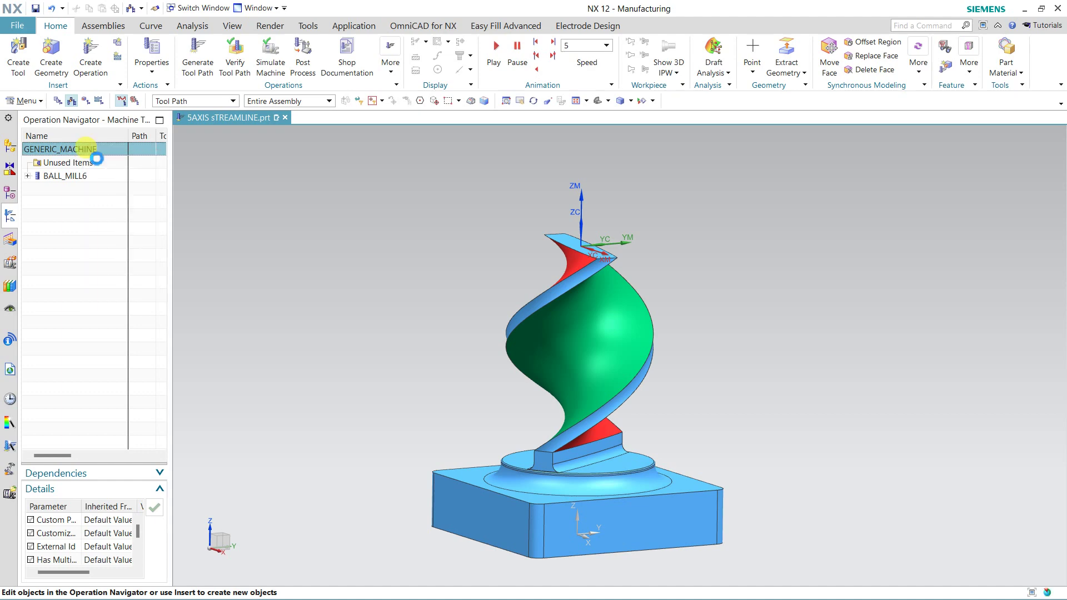
Retrieve the 5-axis B-C table mill sim14_mill_5ax_tnc from the MILL machine library
{"action": "left_click", "coordinate": [264, 46]}
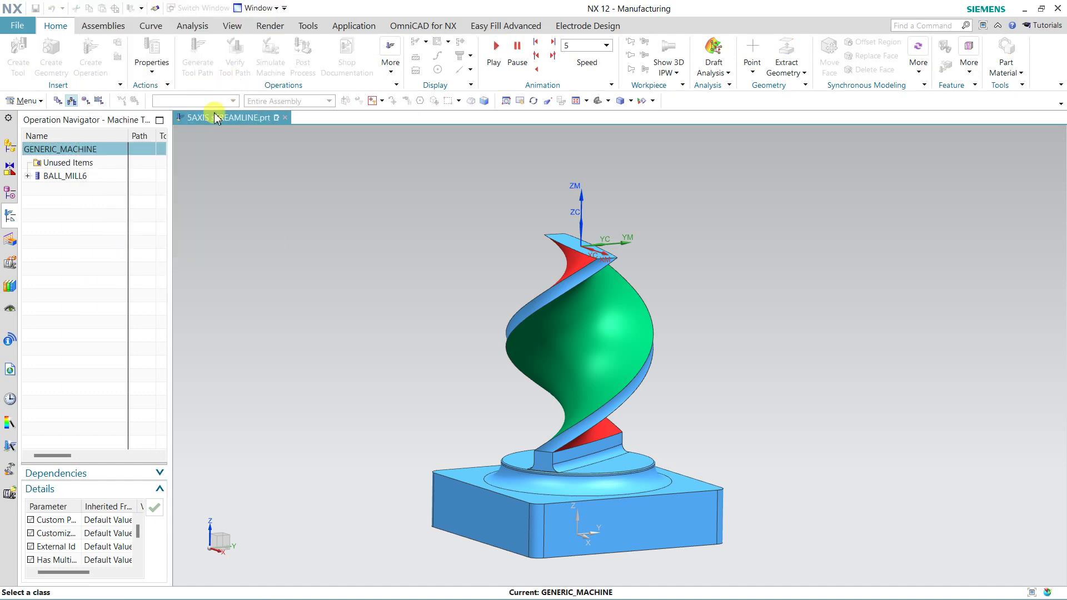
{"action": "double_click", "coordinate": [110, 57]}
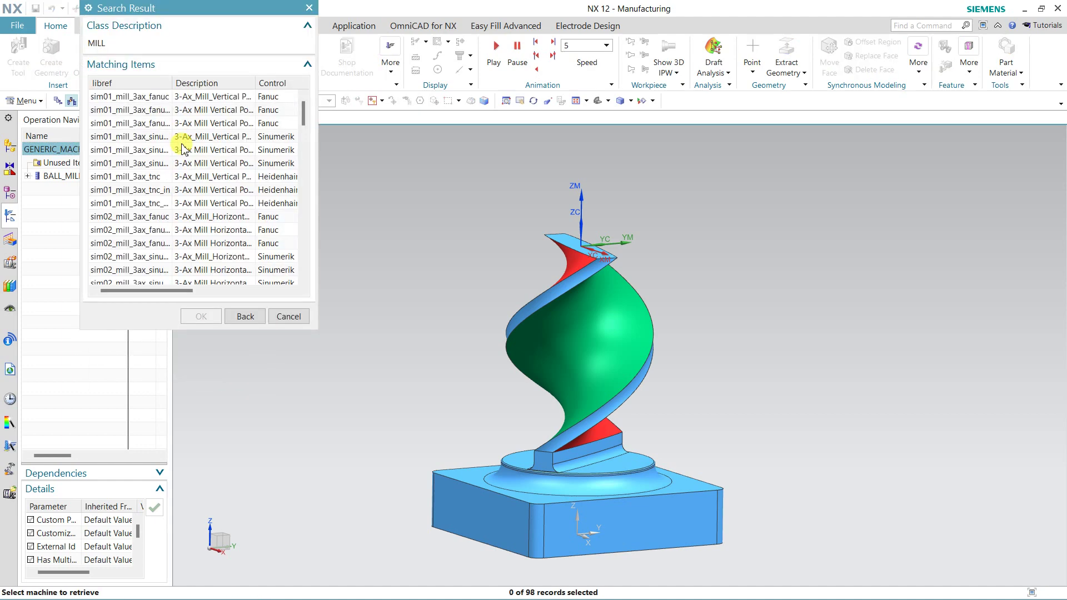
{"action": "left_click_drag", "start_coordinate": [300, 119], "coordinate": [328, 271]}
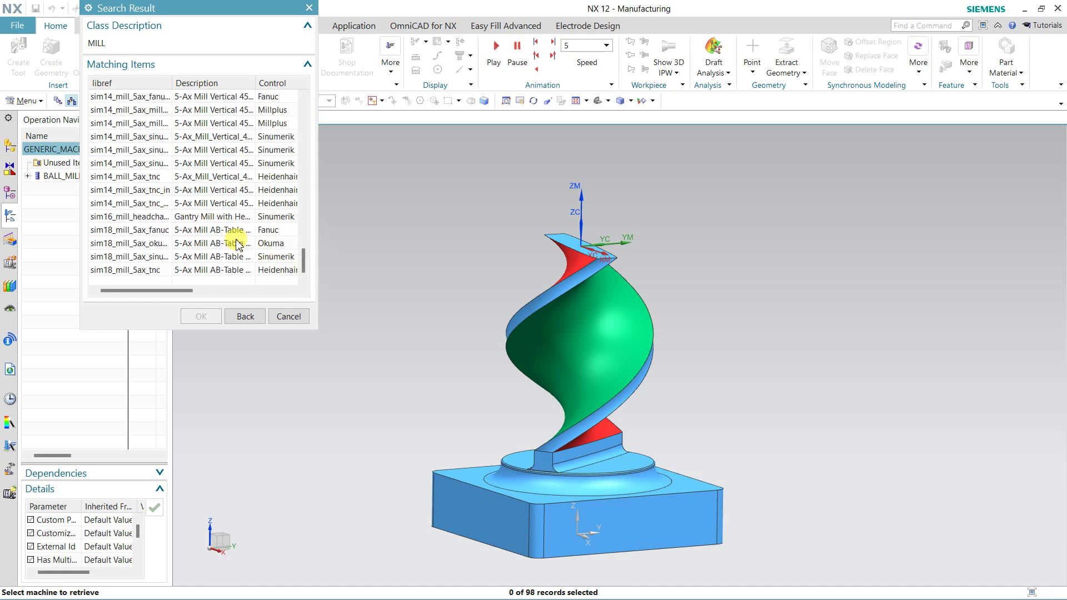
{"action": "left_click", "coordinate": [129, 207]}
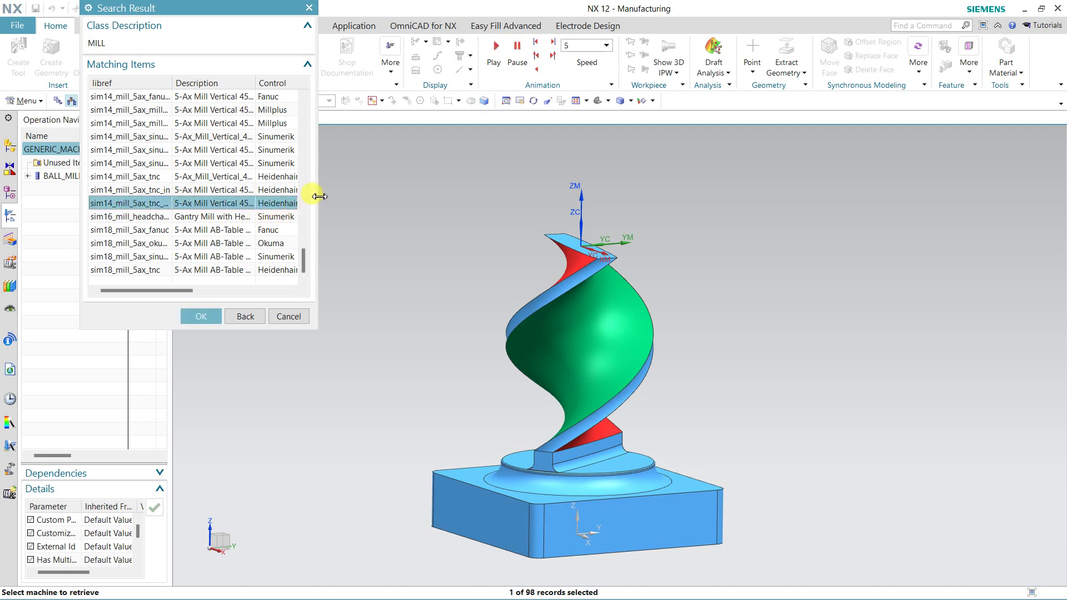
{"action": "left_click_drag", "start_coordinate": [320, 197], "coordinate": [361, 199]}
{"action": "left_click_drag", "start_coordinate": [255, 80], "coordinate": [296, 81]}
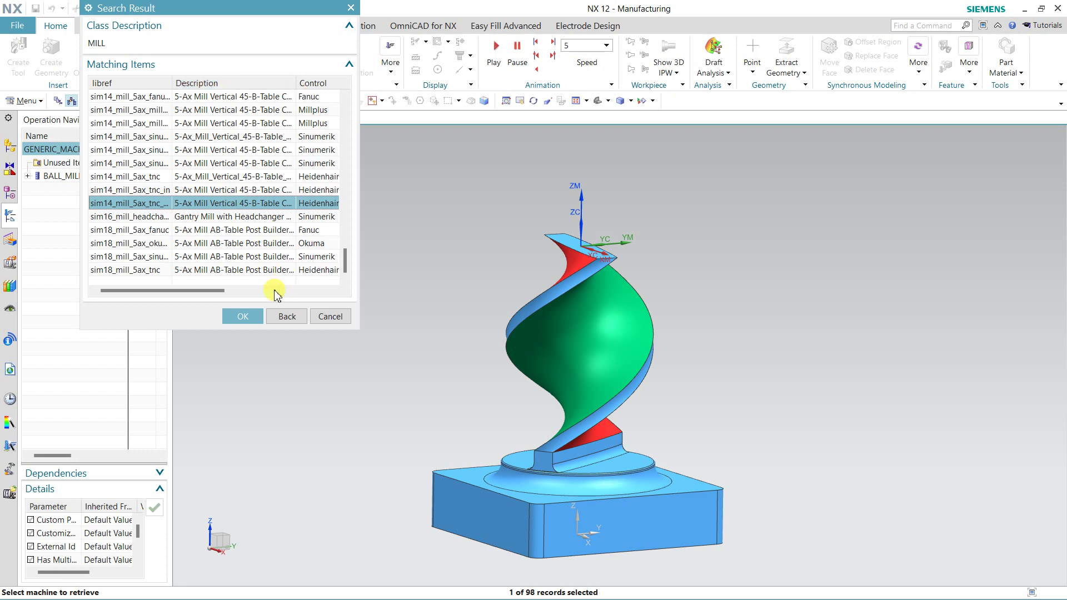
{"action": "left_click", "coordinate": [248, 324]}
Accept the part mounting, dismiss the replacement report, and confirm the new machine setup
{"action": "scroll", "coordinate": [392, 310], "scroll_direction": "down", "scroll_amount": 2}
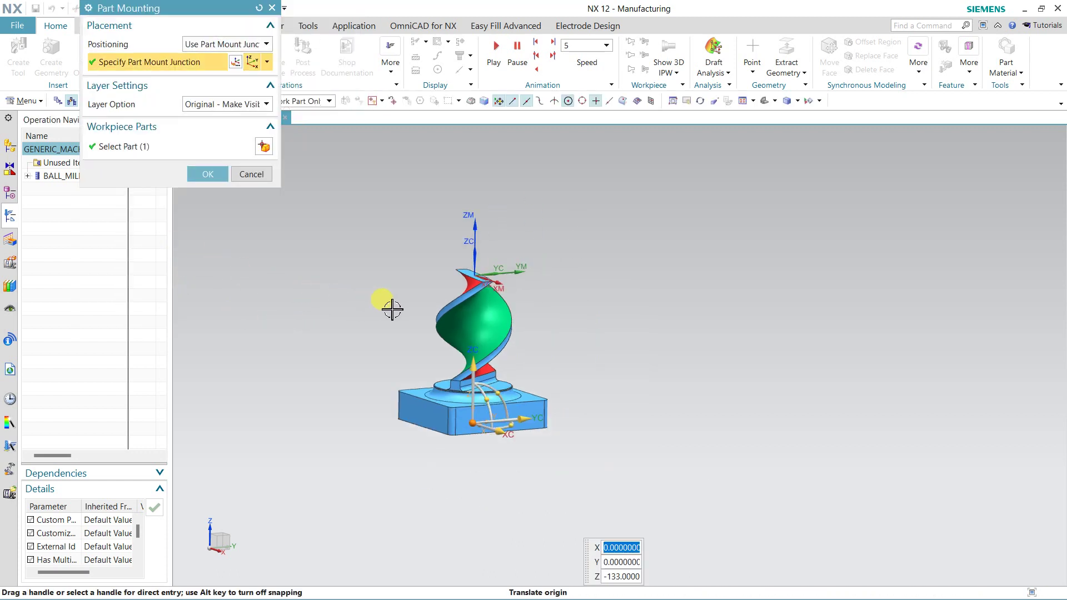
{"action": "middle_click_drag", "start_coordinate": [444, 366], "coordinate": [487, 384]}
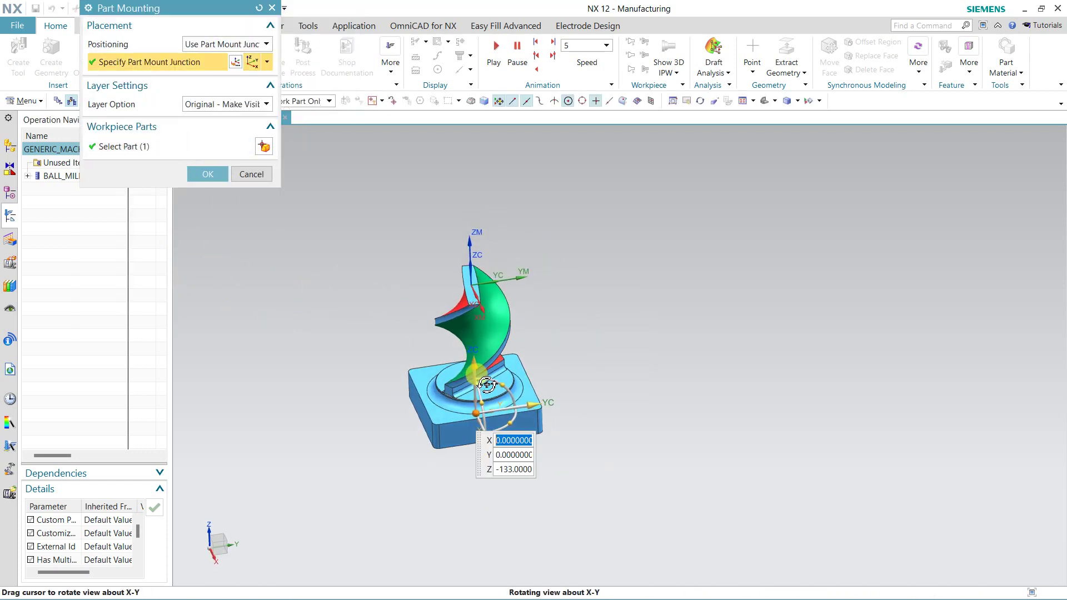
{"action": "left_click", "coordinate": [207, 174]}
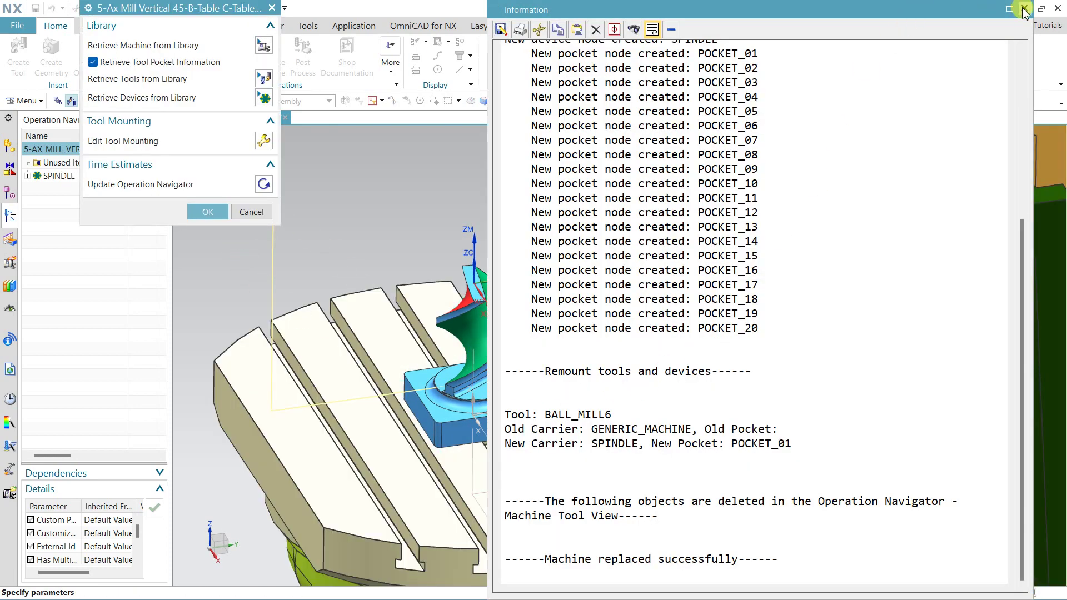
{"action": "left_click", "coordinate": [1024, 9]}
{"action": "left_click", "coordinate": [203, 210]}
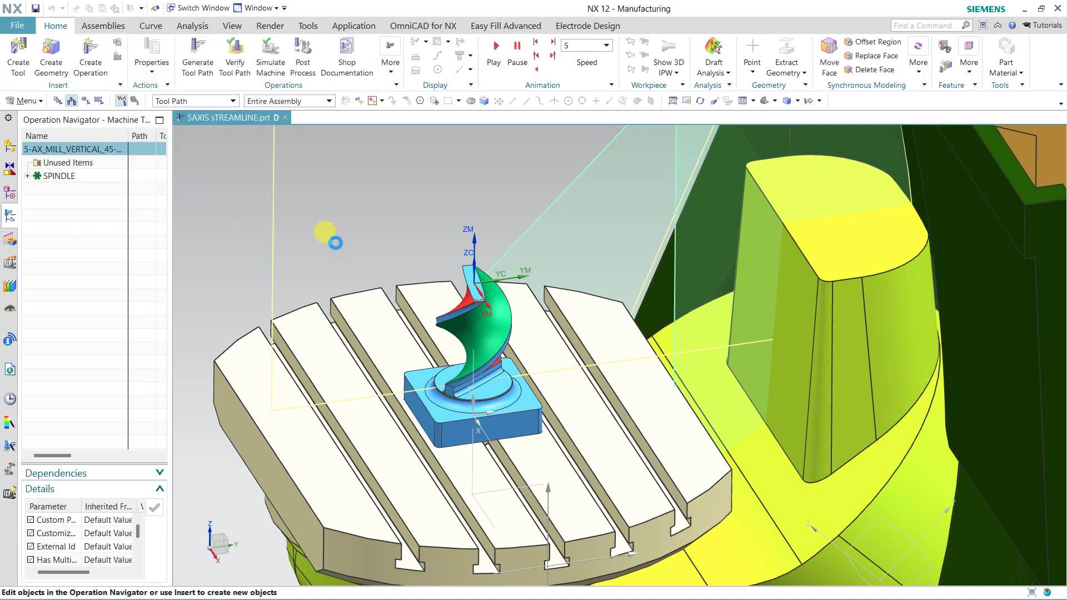
{"action": "scroll", "coordinate": [385, 245], "scroll_direction": "down", "scroll_amount": 5}
{"action": "mouse_move", "coordinate": [388, 253]}
{"action": "middle_mouse_down"}
{"action": "mouse_move", "coordinate": [417, 336]}
{"action": "mouse_move", "coordinate": [767, 331]}
{"action": "middle_mouse_up"}
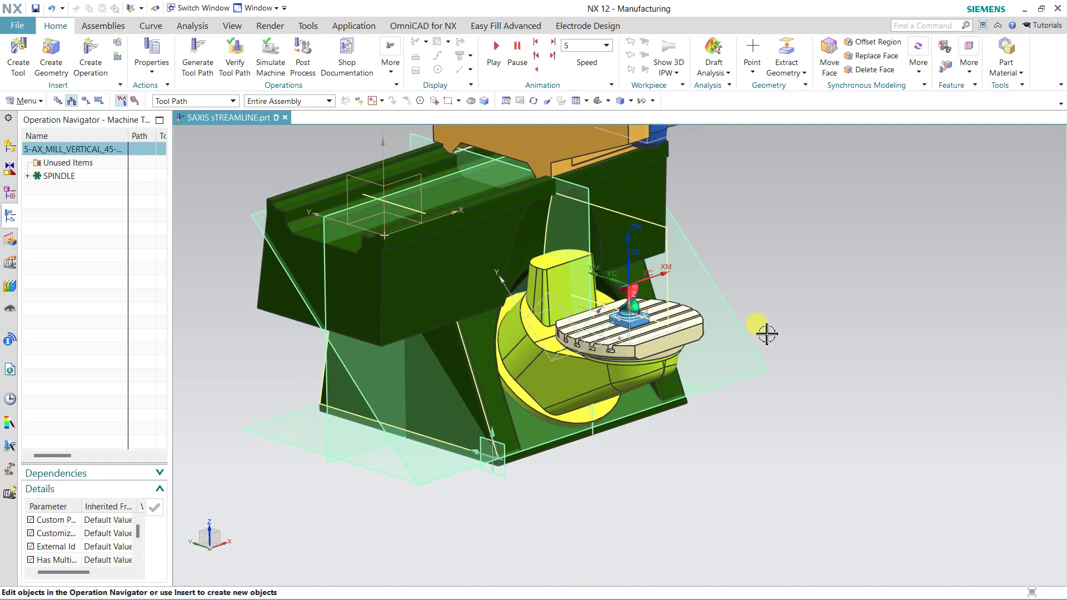
{"action": "scroll", "coordinate": [535, 233], "scroll_direction": "up", "scroll_amount": 3}
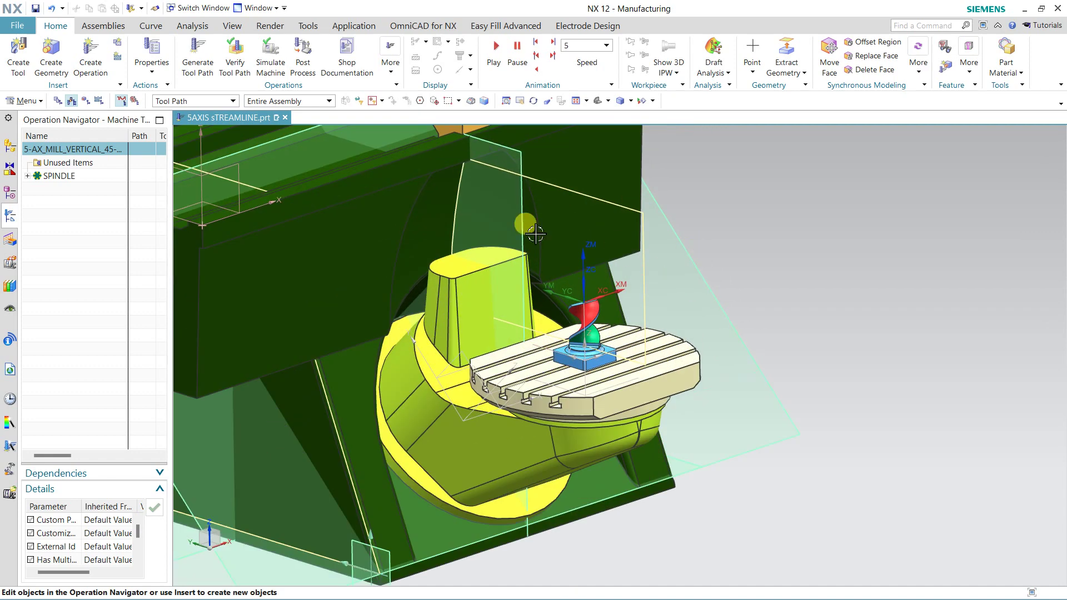
Start Simulate Machine with the Machine Axis Positions readout shown and moved aside
{"action": "left_click", "coordinate": [271, 55]}
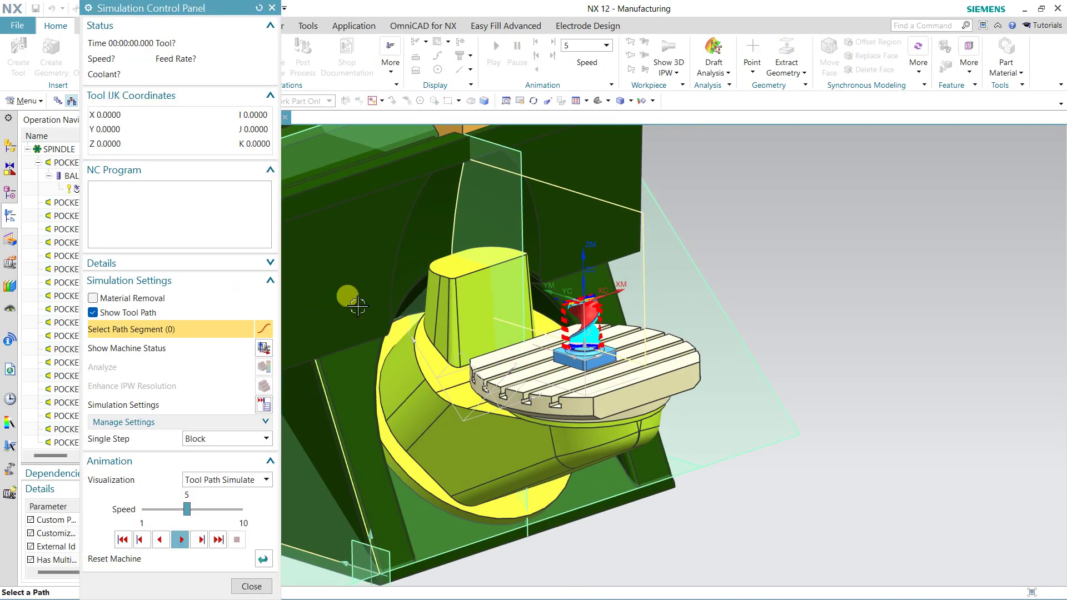
{"action": "left_click", "coordinate": [264, 358]}
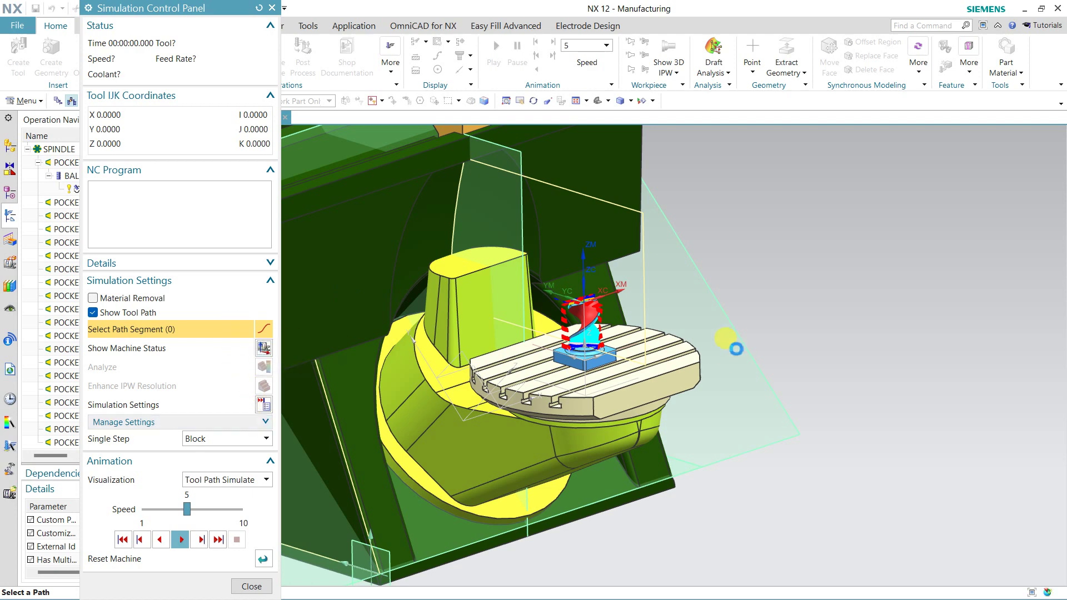
{"action": "left_click_drag", "start_coordinate": [667, 417], "coordinate": [956, 146]}
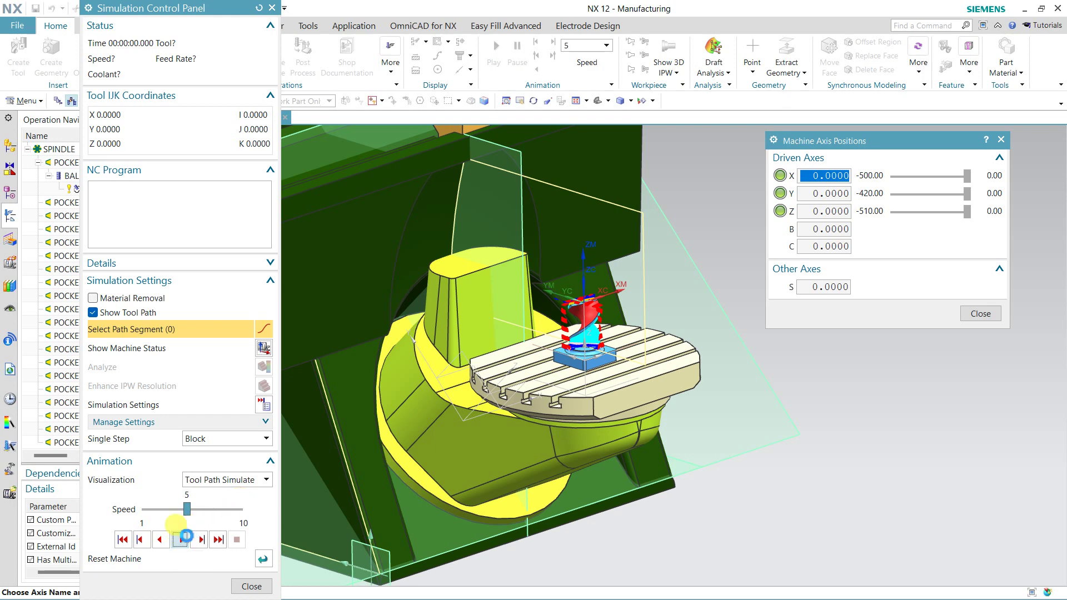
Play the streamline toolpath simulation on the B-C table mill, viewing the table from above
{"action": "left_click", "coordinate": [186, 537]}
{"action": "mouse_move", "coordinate": [578, 333]}
{"action": "middle_mouse_down"}
{"action": "mouse_move", "coordinate": [708, 383]}
{"action": "mouse_move", "coordinate": [684, 347]}
{"action": "mouse_move", "coordinate": [650, 374]}
{"action": "middle_mouse_up"}
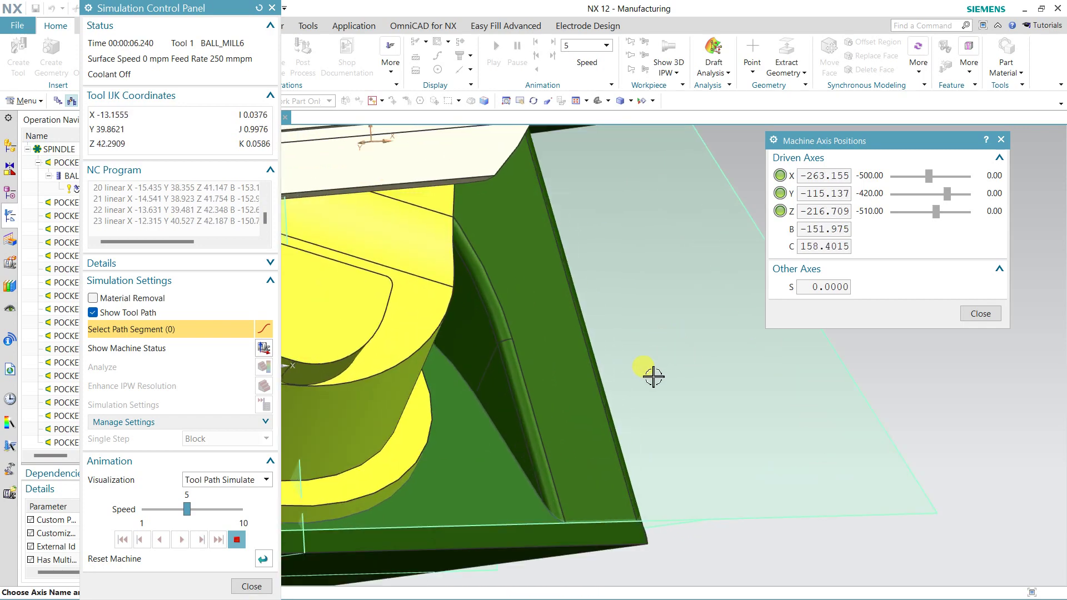
{"action": "scroll", "coordinate": [745, 420], "scroll_direction": "down", "scroll_amount": 3}
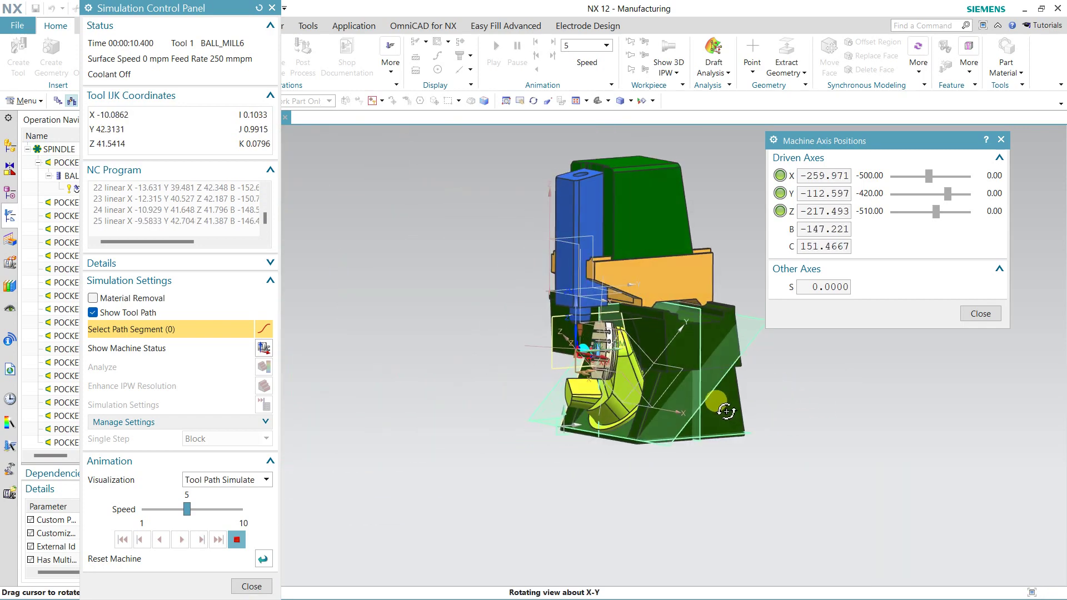
{"action": "scroll", "coordinate": [620, 337], "scroll_direction": "up", "scroll_amount": 3}
{"action": "scroll", "coordinate": [562, 395], "scroll_direction": "up", "scroll_amount": 2}
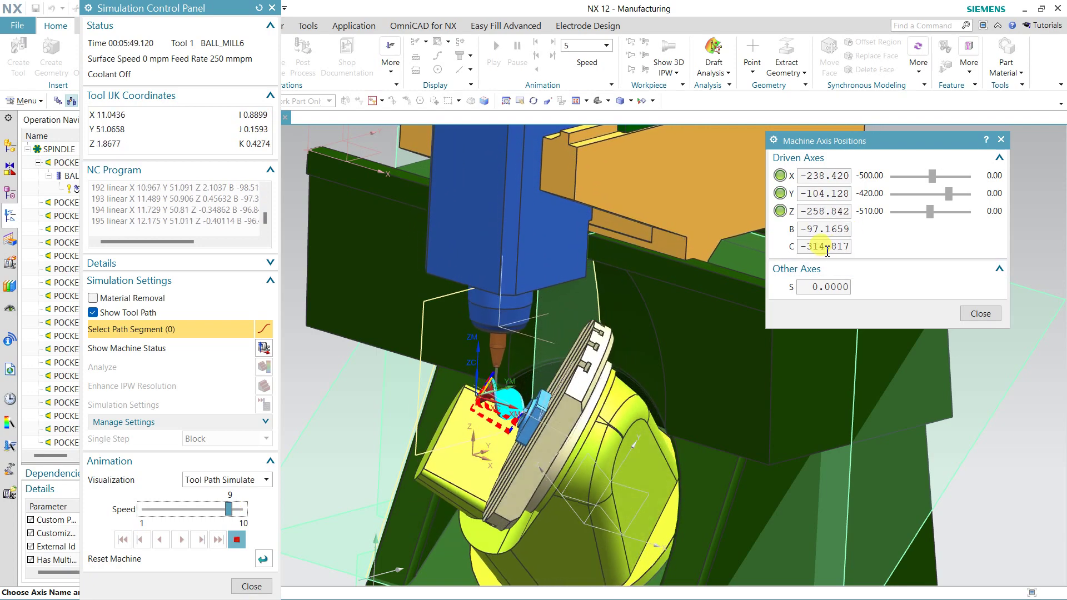
{"action": "scroll", "coordinate": [529, 446], "scroll_direction": "up", "scroll_amount": 3}
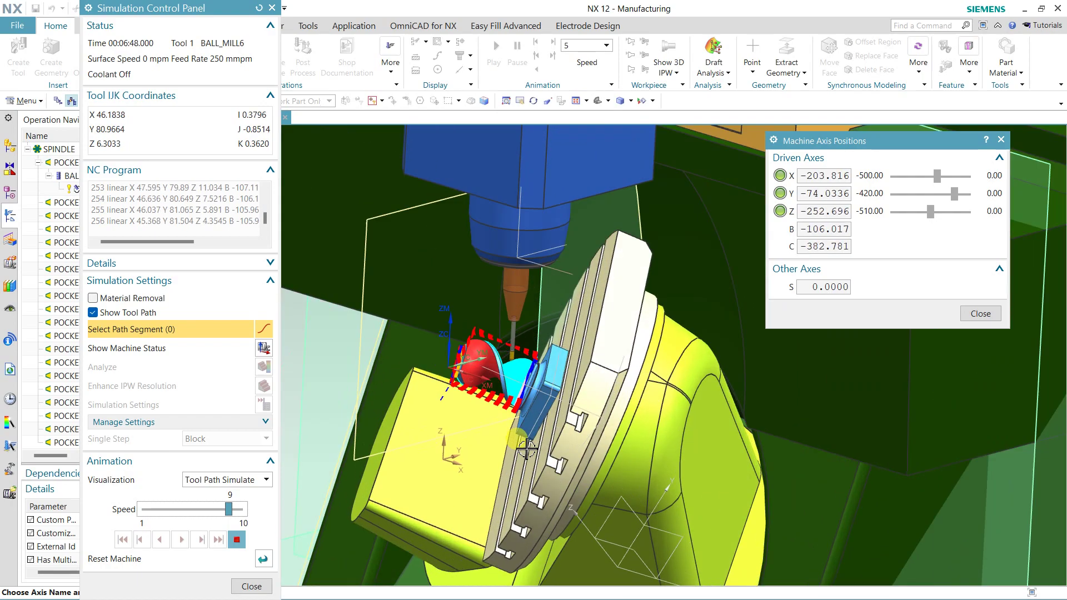